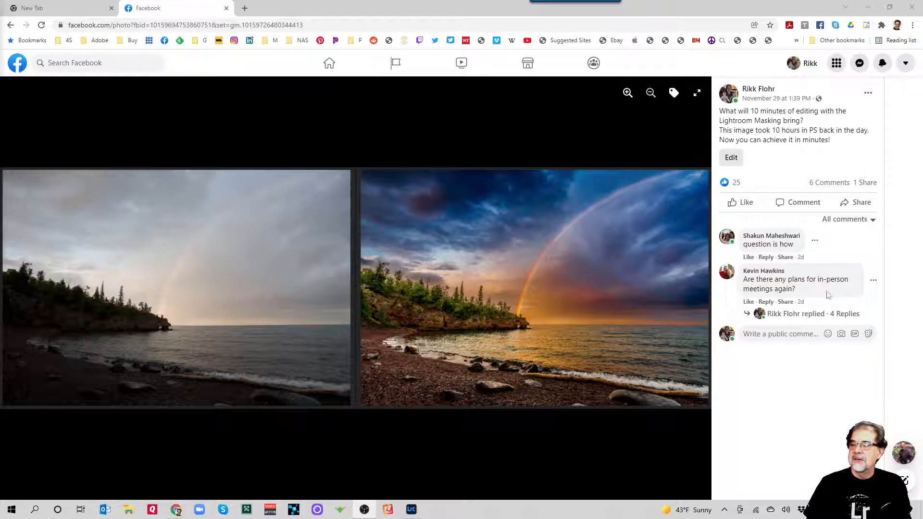
- Expand and read the replies to the in-person meetings comment, and minimize the browser window
left_click(845, 313)
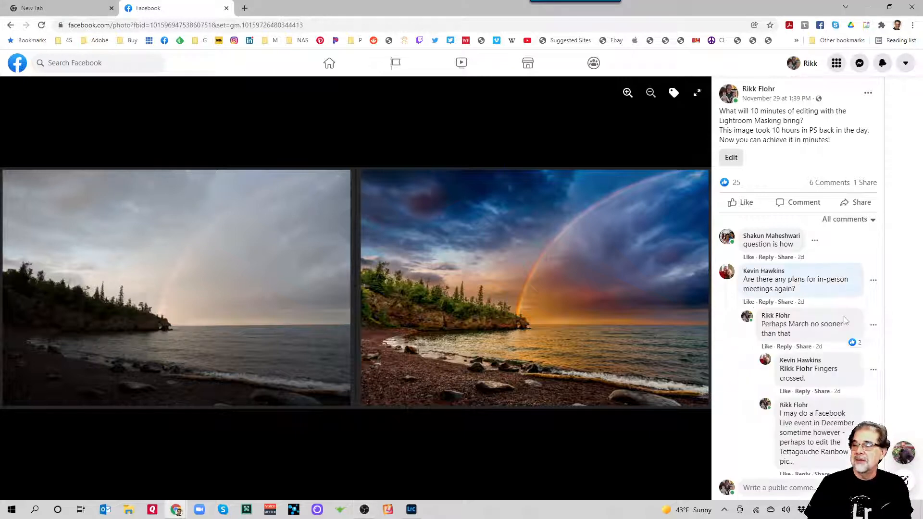
scroll(843, 394, "down", 2)
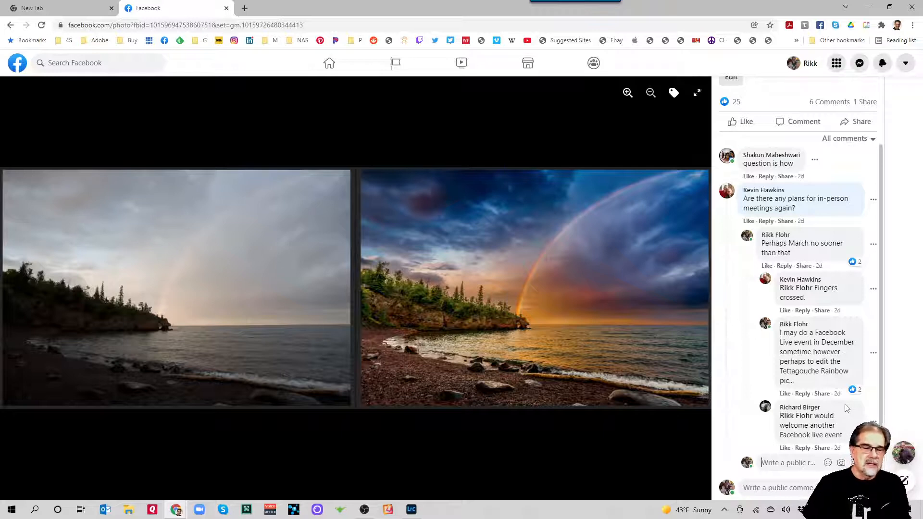
left_click(866, 7)
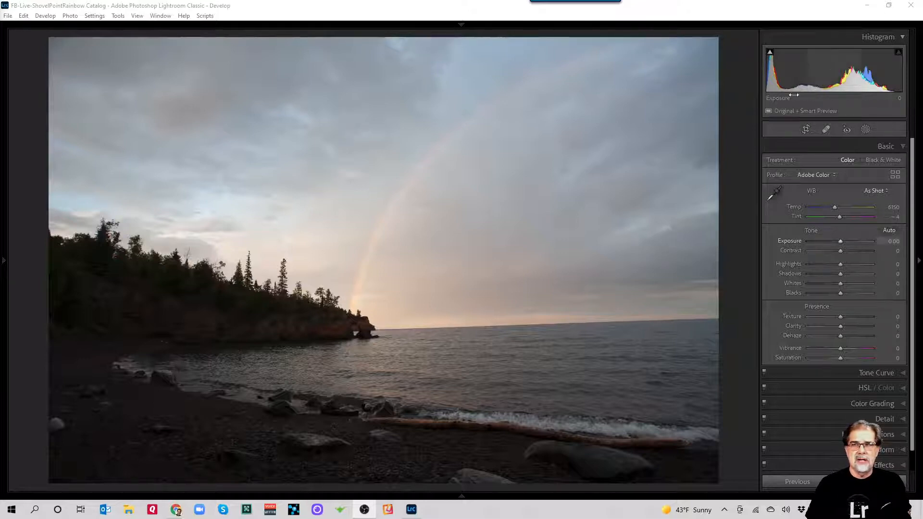
- Check the photo's shadow clipping and inspect the dark treeline on the headland up close
left_click(771, 53)
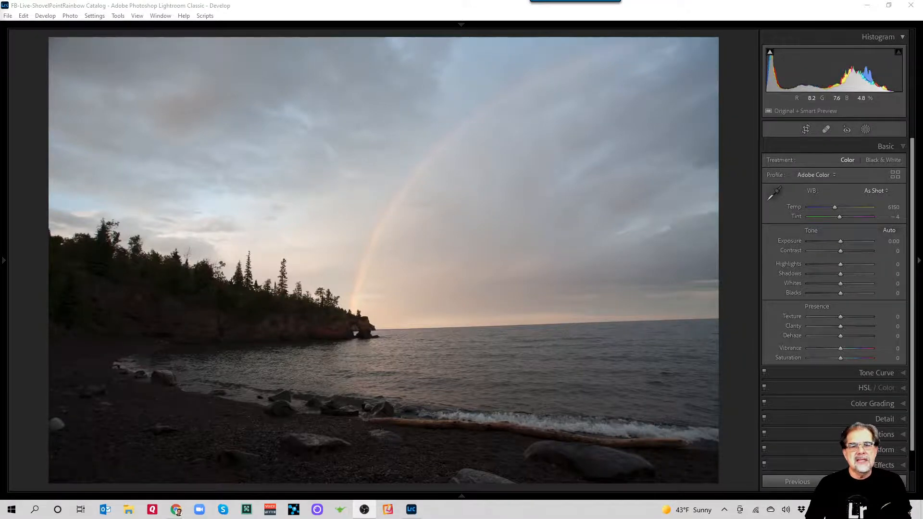
left_click(219, 280)
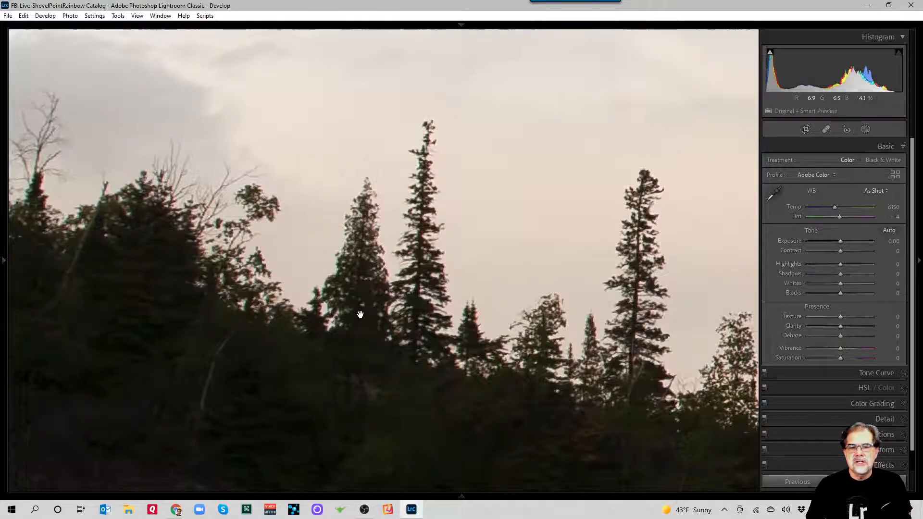
left_click(412, 325)
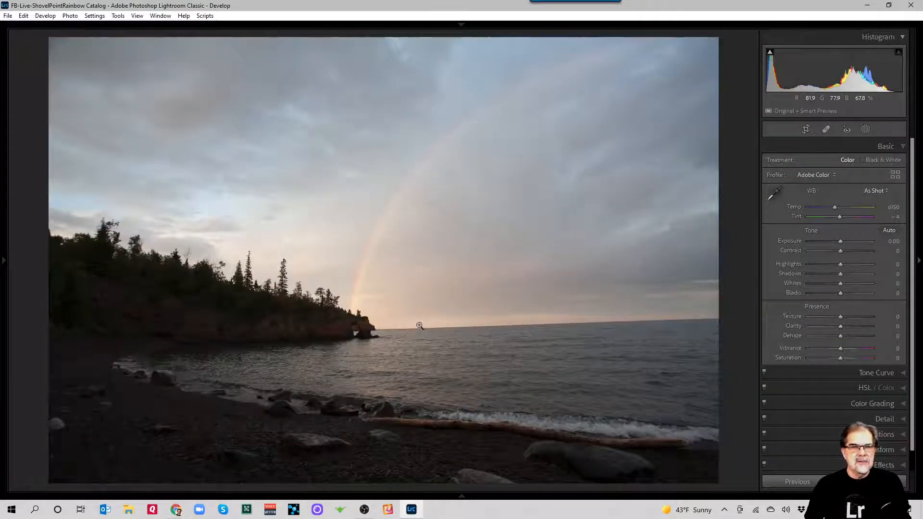
- View the 003Finished Edit snapshot and return the photo to the 001ImportState snapshot
mouse_move(4, 262)
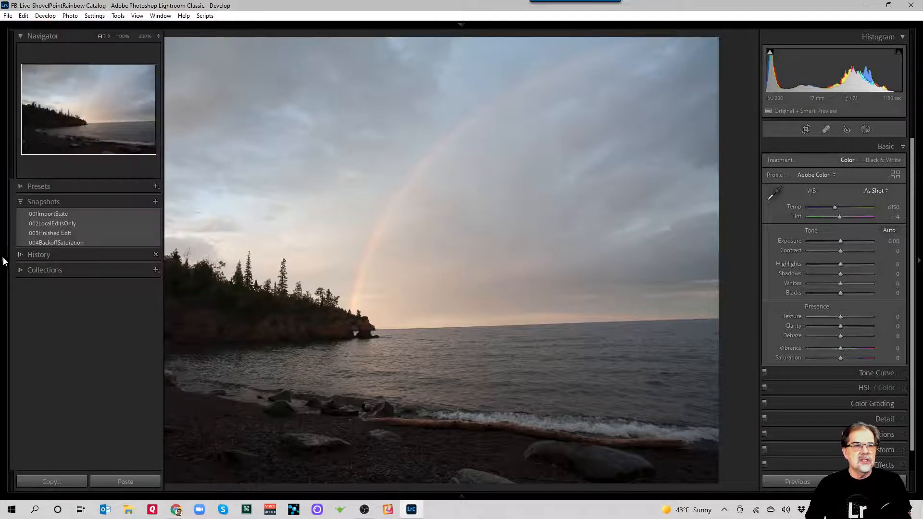
left_click(39, 234)
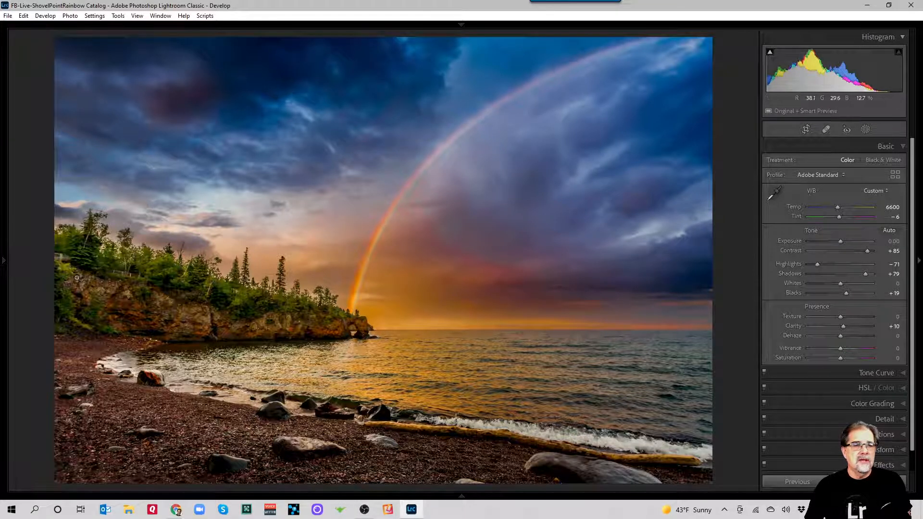
mouse_move(9, 261)
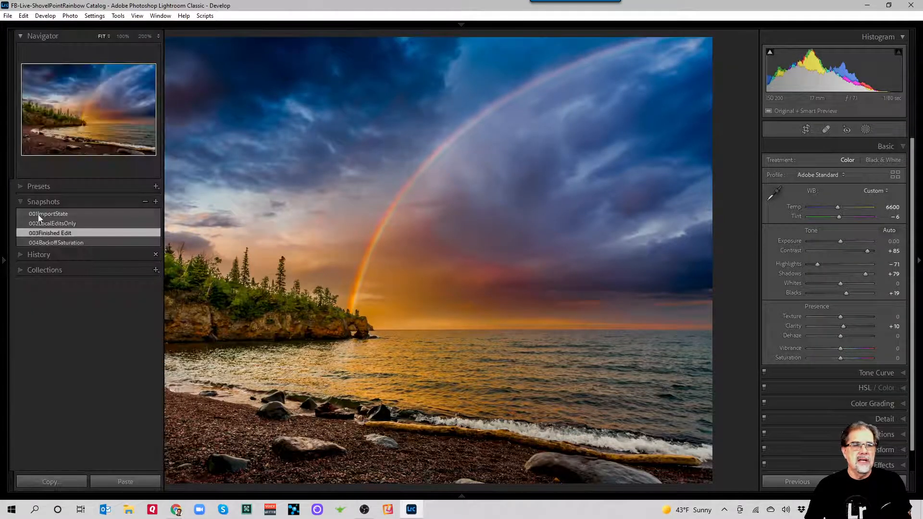
left_click(39, 214)
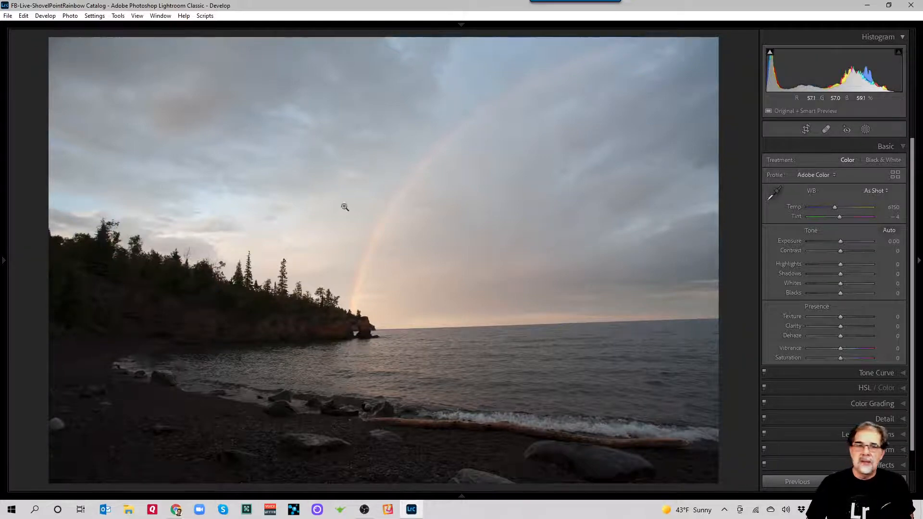
- View the 002LocalEditsOnly snapshot and switch back to the 001ImportState snapshot
mouse_move(4, 264)
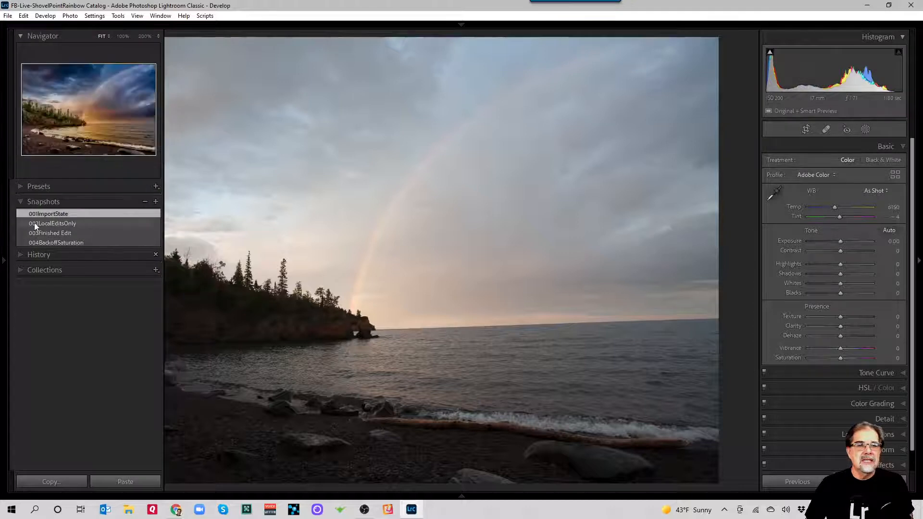
left_click(50, 234)
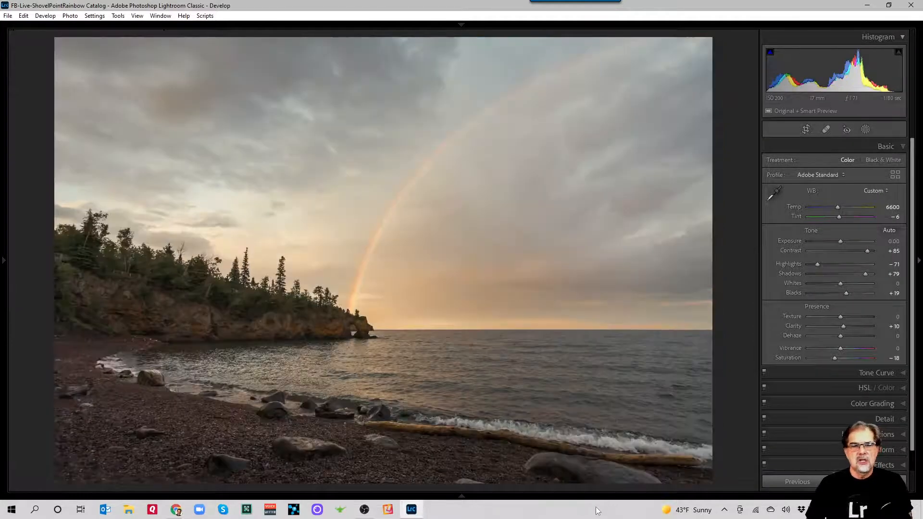
mouse_move(3, 250)
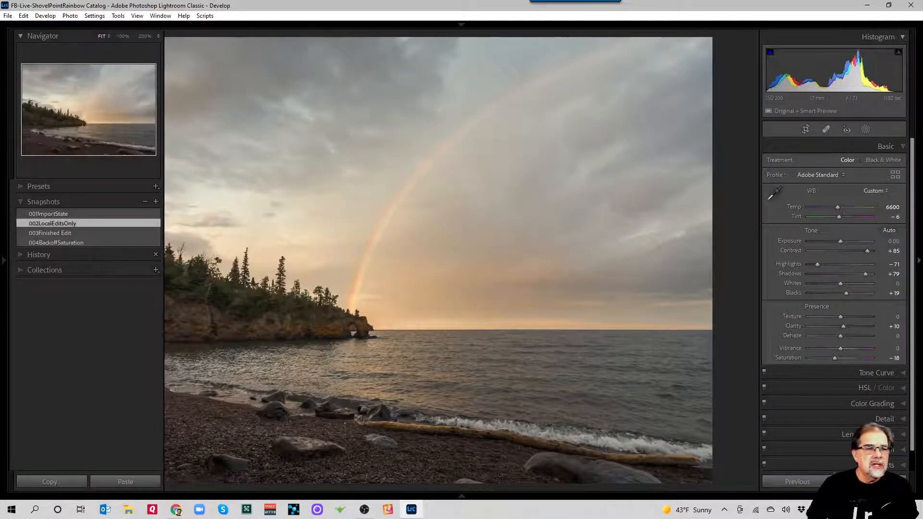
left_click(38, 213)
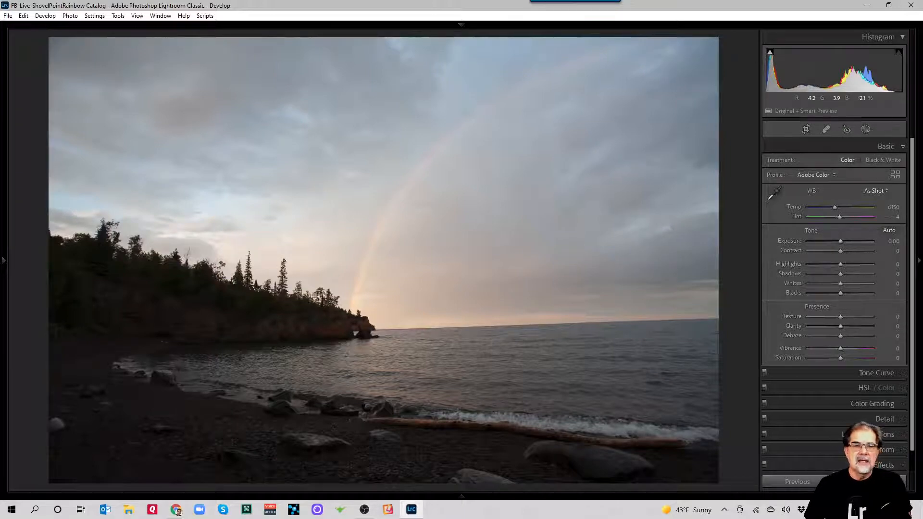
- Inspect the tree edges at the far left of the headland up close for color fringing
left_click(65, 240)
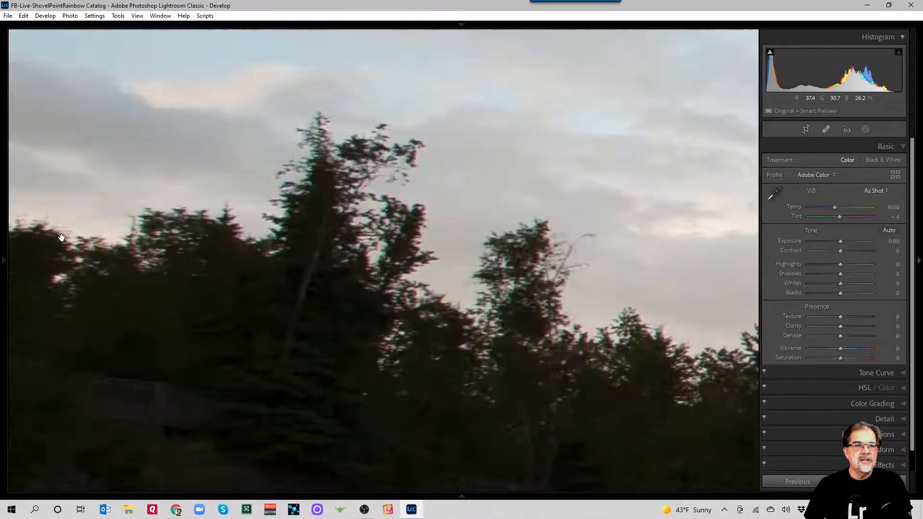
left_click_drag(92, 49, 145, 95)
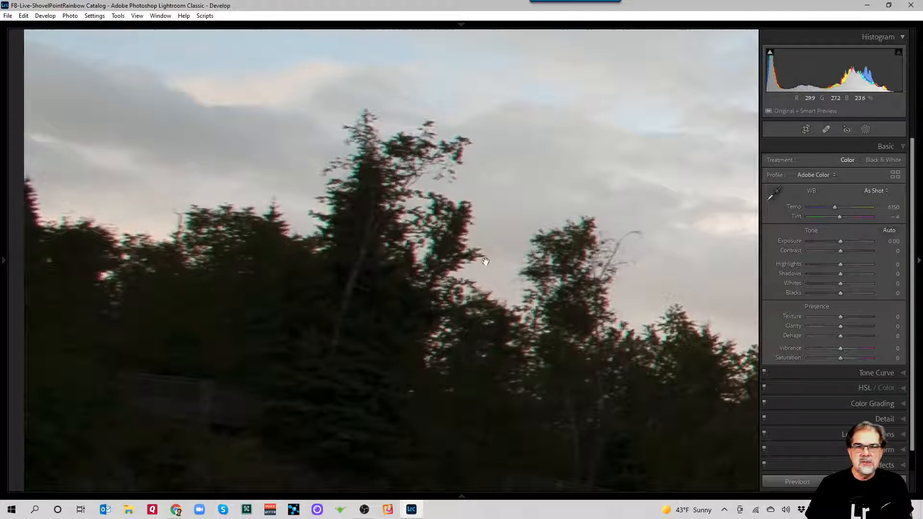
left_click(321, 243)
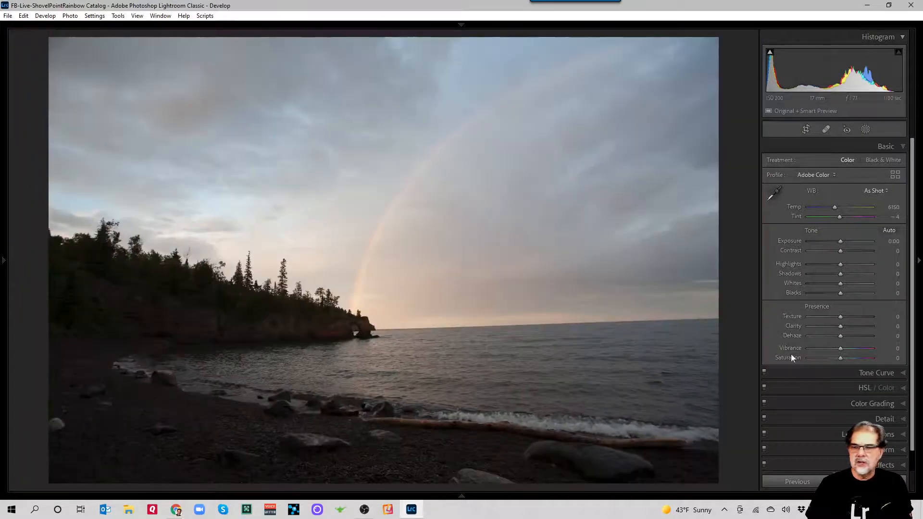
- Turn on Remove Chromatic Aberration and Enable Profile Corrections in the photo's lens corrections
left_click(889, 434)
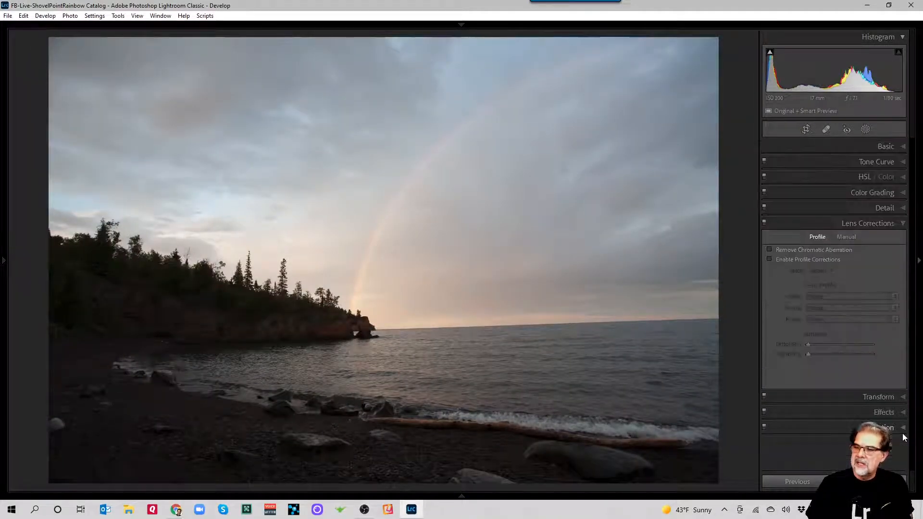
left_click(810, 250)
left_click(790, 261)
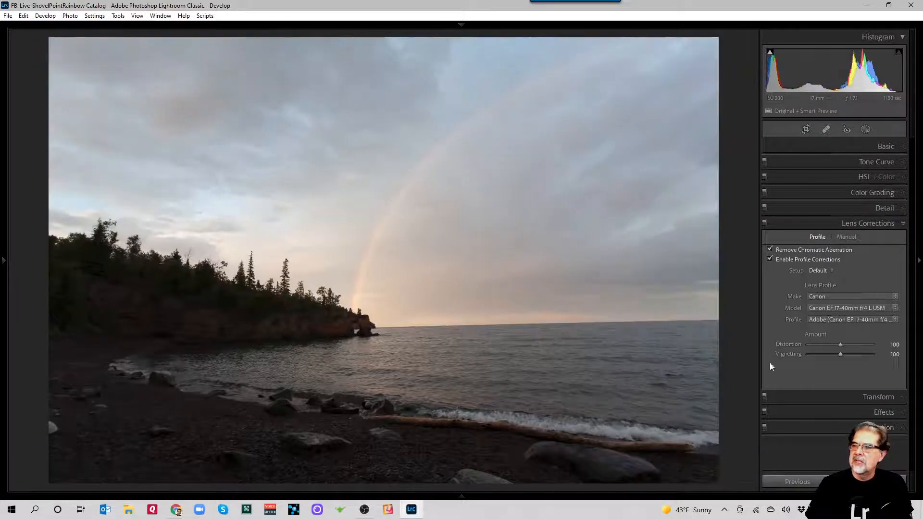
- Compare the tree edges up close with Remove Chromatic Aberration off and on, leaving it enabled
left_click(57, 273)
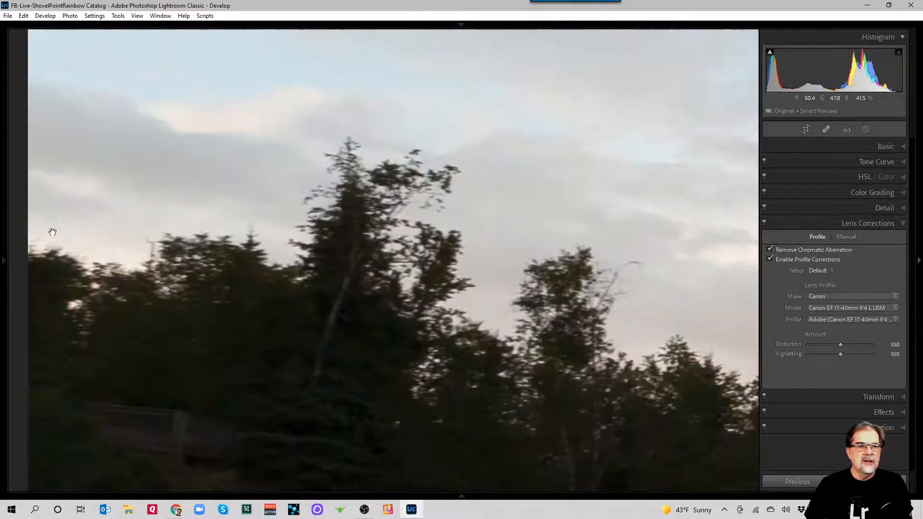
left_click(771, 249)
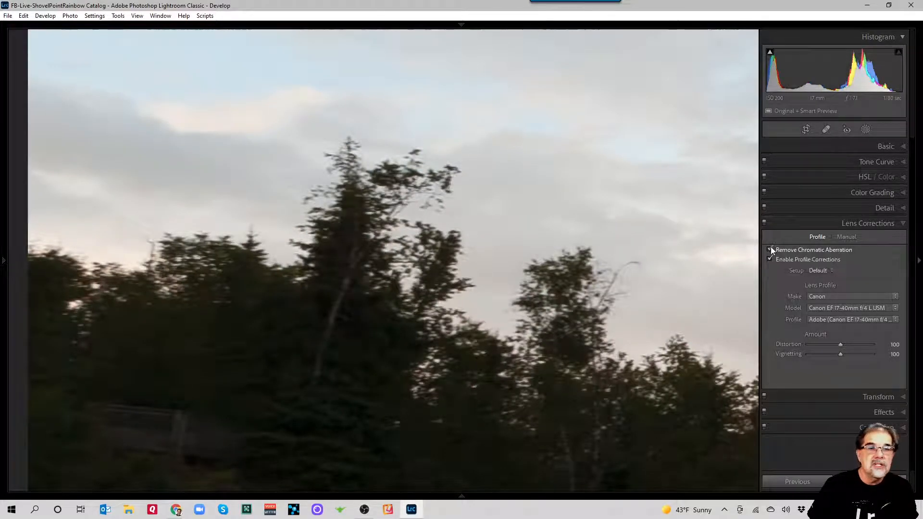
left_click(771, 247)
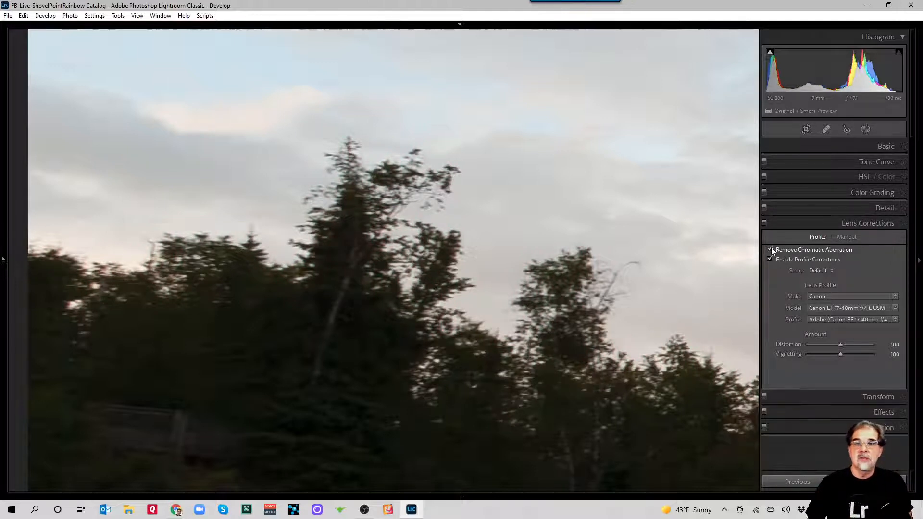
left_click(446, 260)
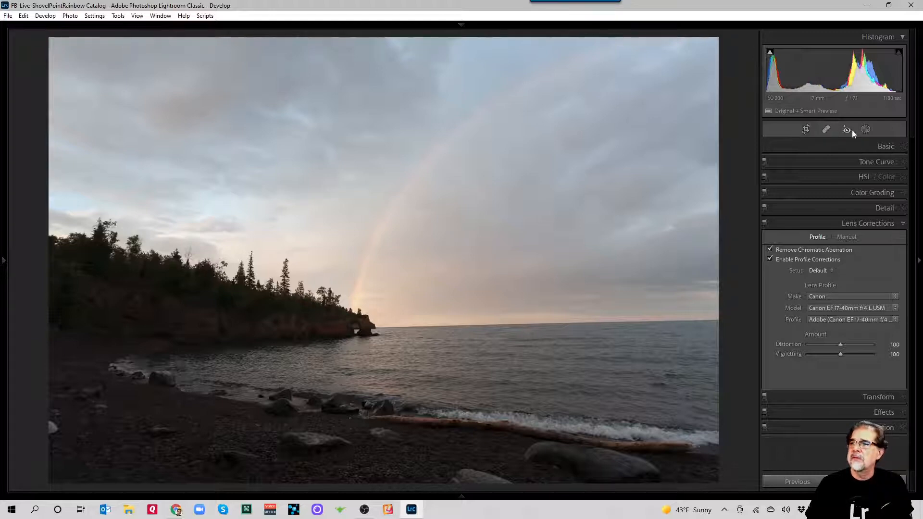
- Straighten the photo by 1.26 degrees with the Straighten tool along the water's horizon
left_click(809, 128)
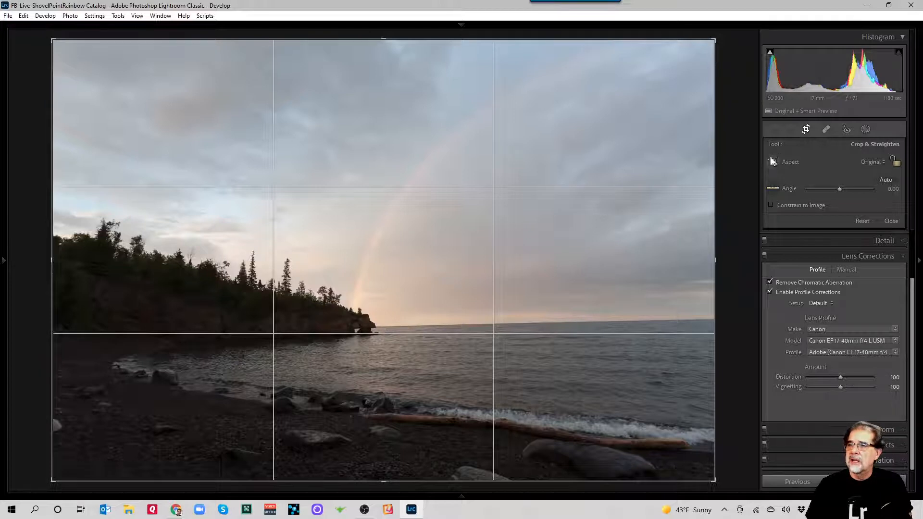
left_click(771, 189)
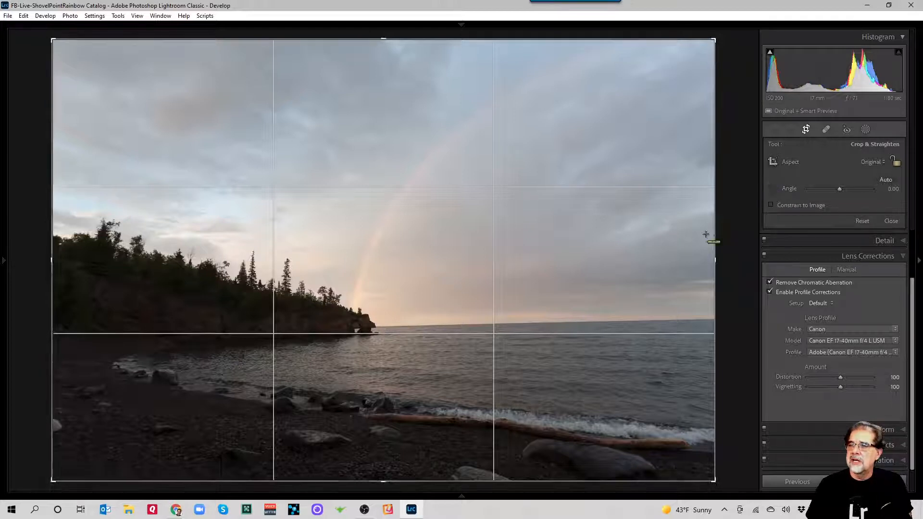
left_click_drag(375, 328, 744, 318)
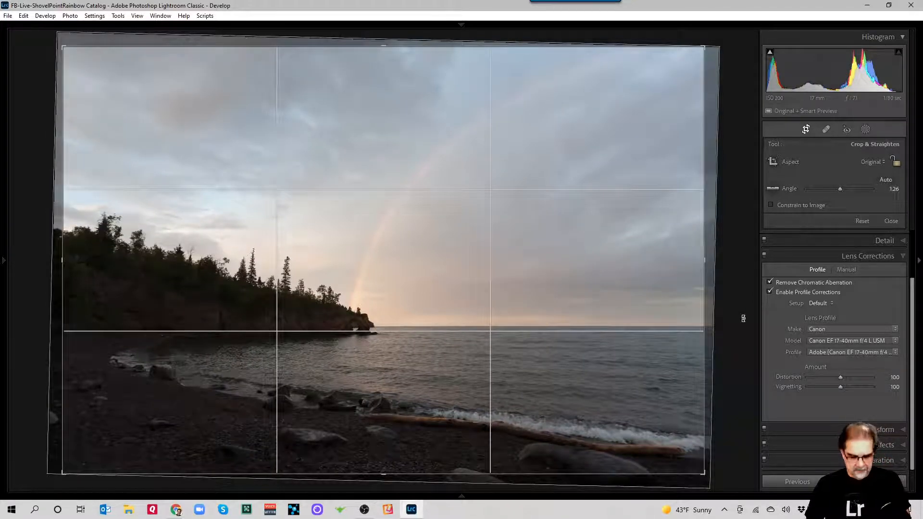
- Show the photo info overlay, undo and redo the straightening to compare image dimensions, and apply the crop
key("i")
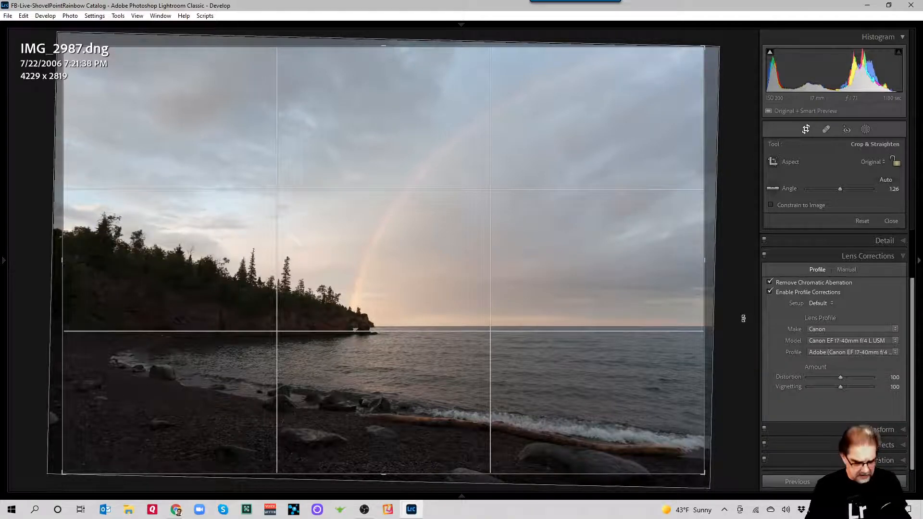
key("ctrl+z")
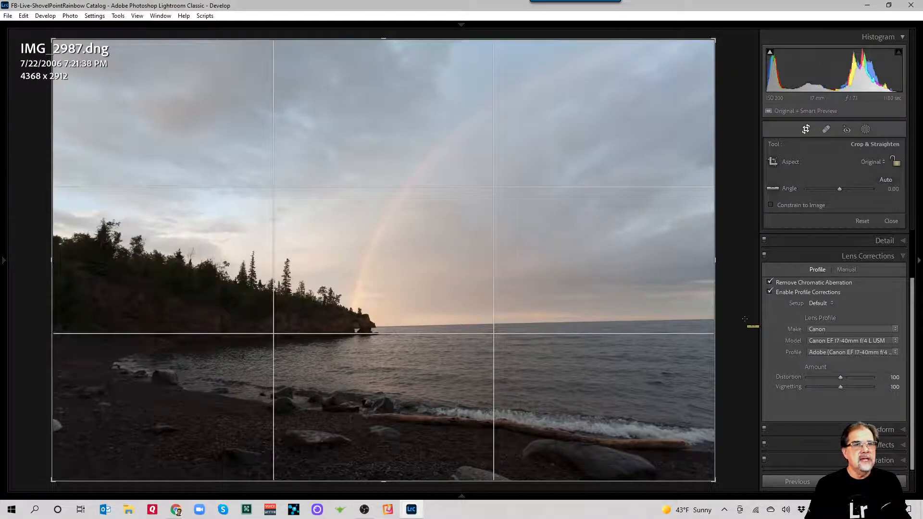
key("ctrl+y")
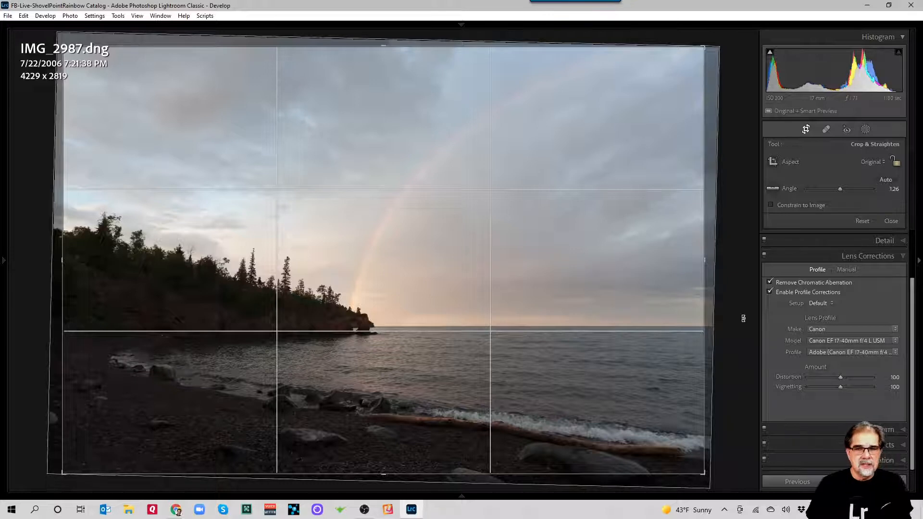
key("Return")
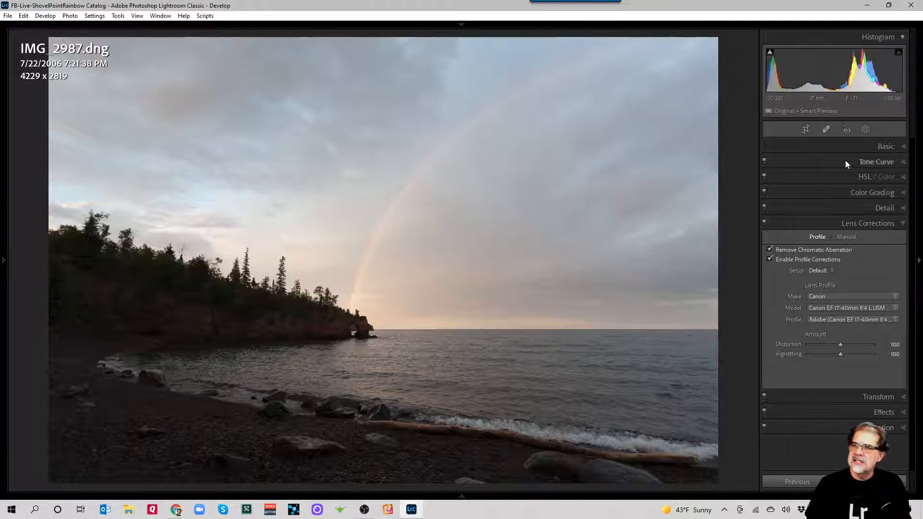
- Set the photo's white balance to Auto in the basic adjustments
left_click(891, 146)
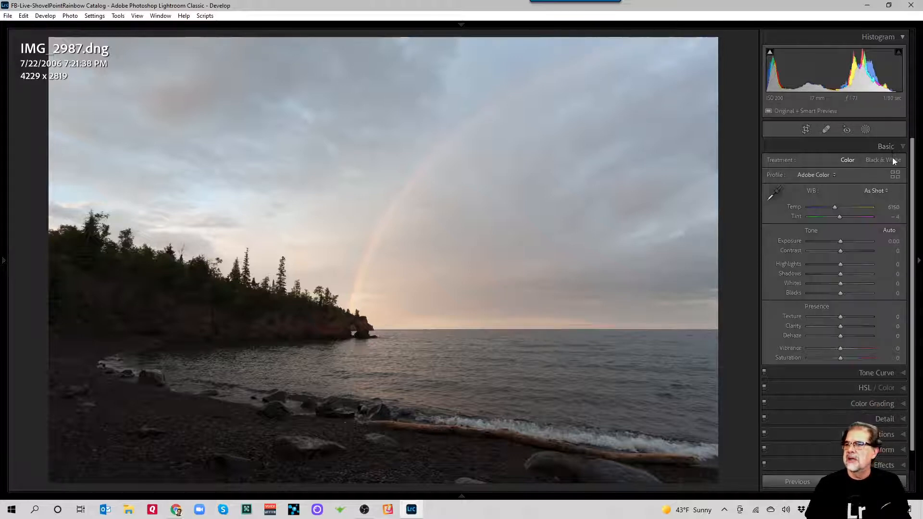
left_click(874, 191)
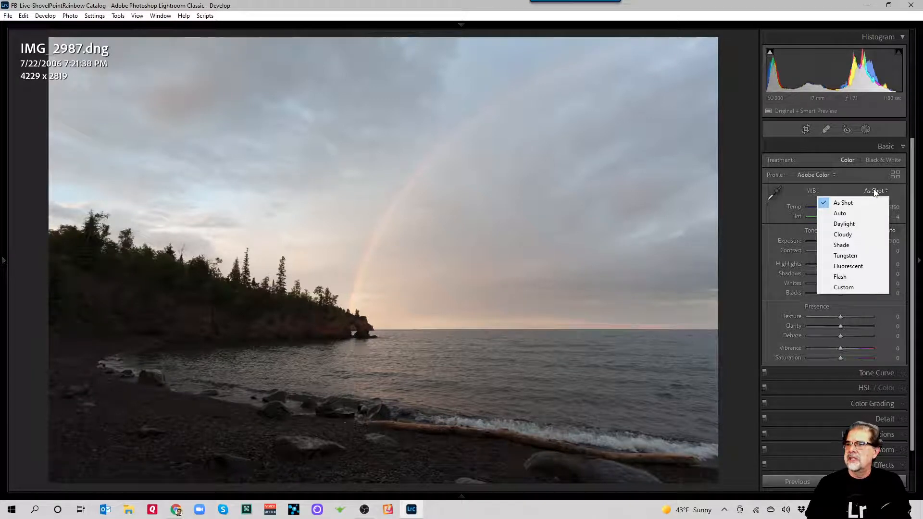
left_click(850, 218)
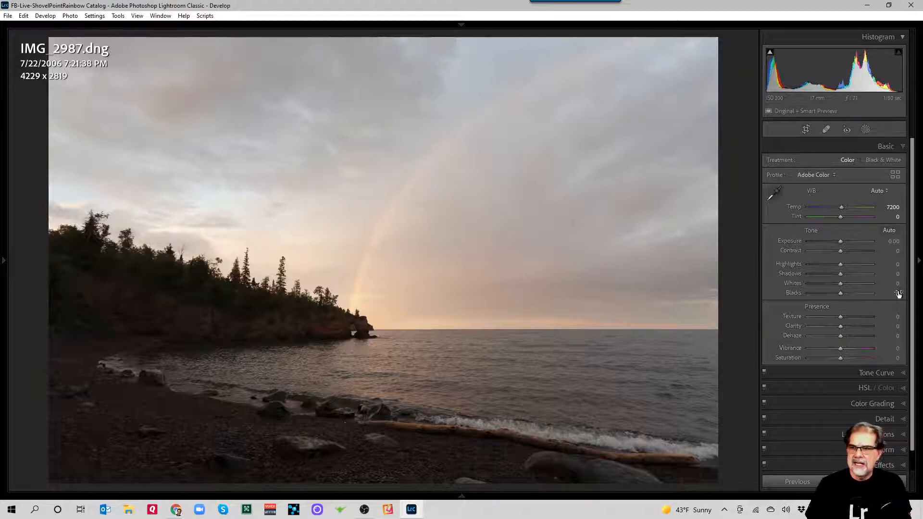
- Apply Auto tone to the photo and reset Exposure to 0.00
left_click(891, 230)
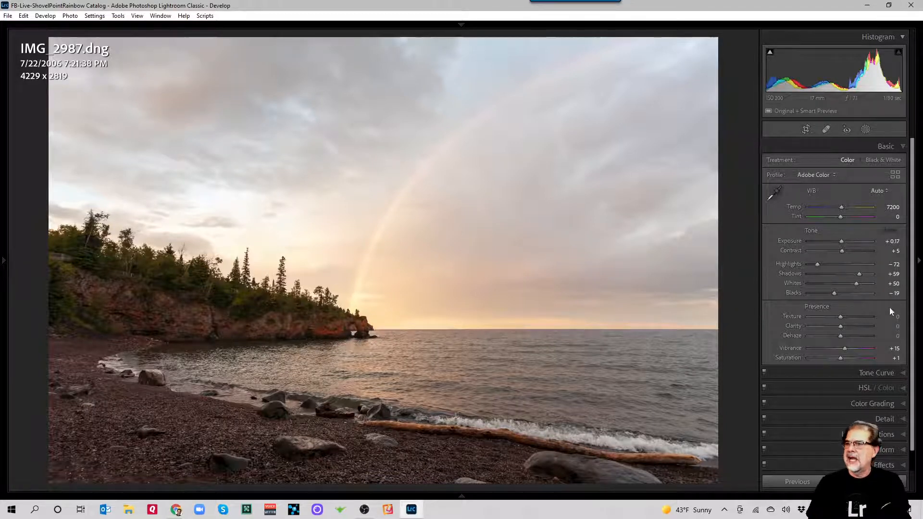
double_click(841, 241)
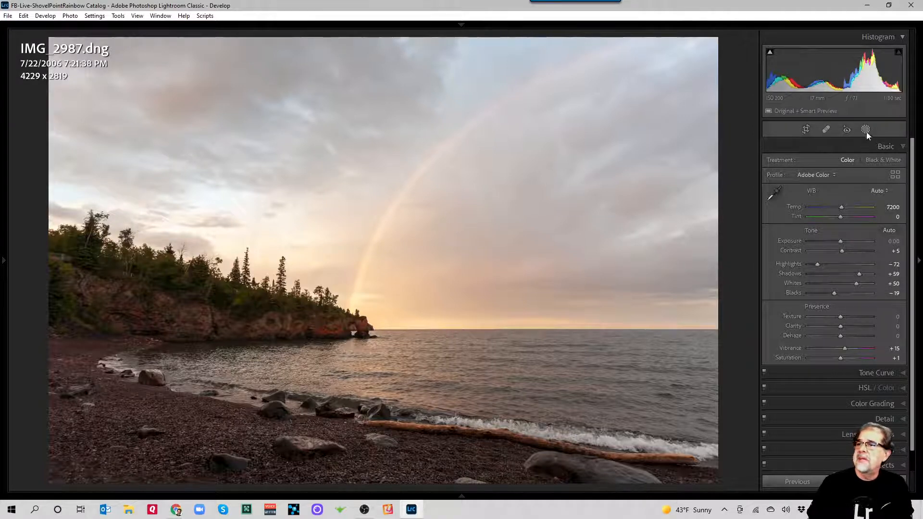
- Inspect the sky for dust spots using the Healing tool's spot visualization at close zoom, and close the tool
left_click(826, 130)
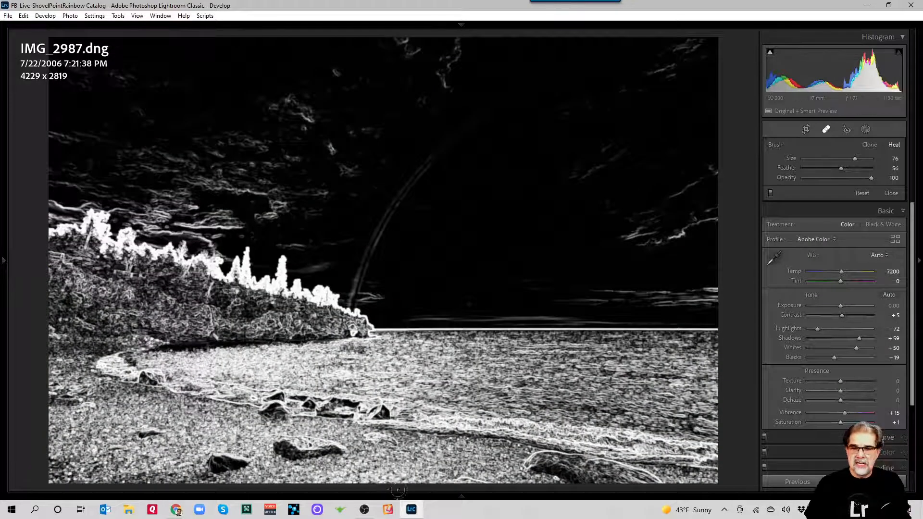
key("t")
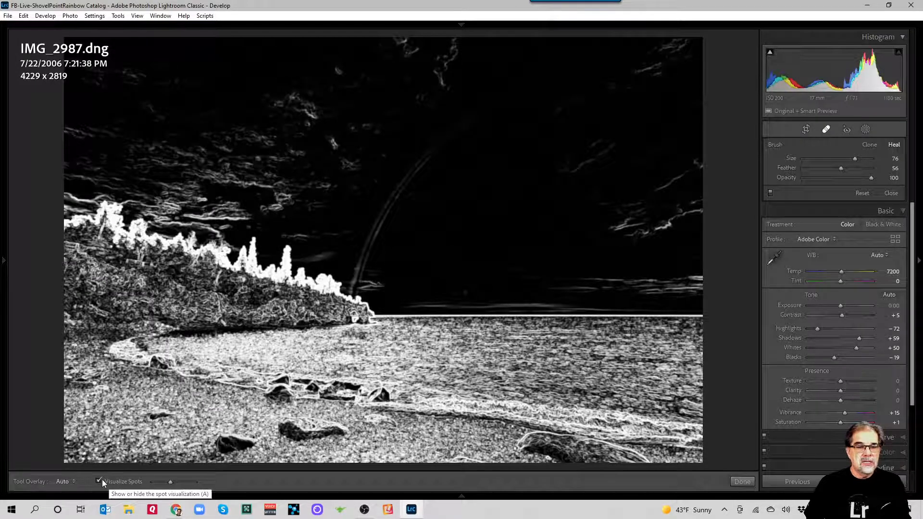
left_click(124, 82)
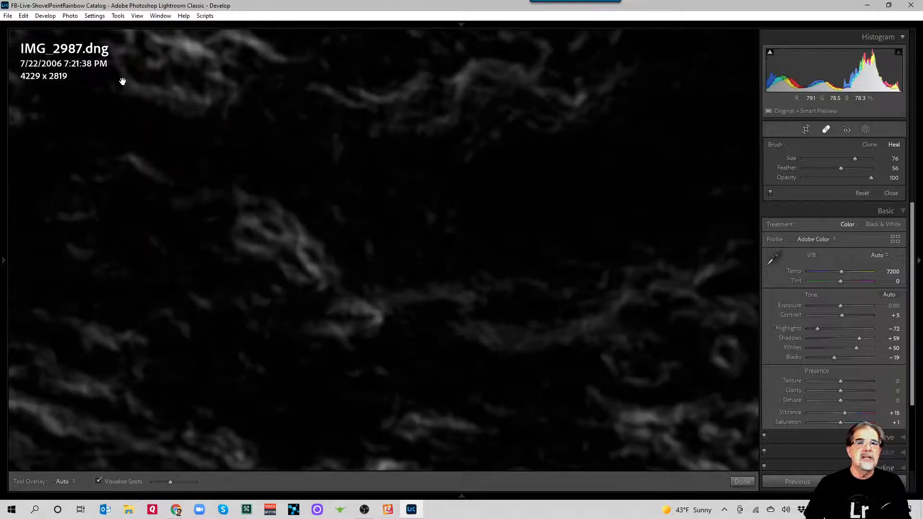
left_click_drag(359, 169, 437, 244)
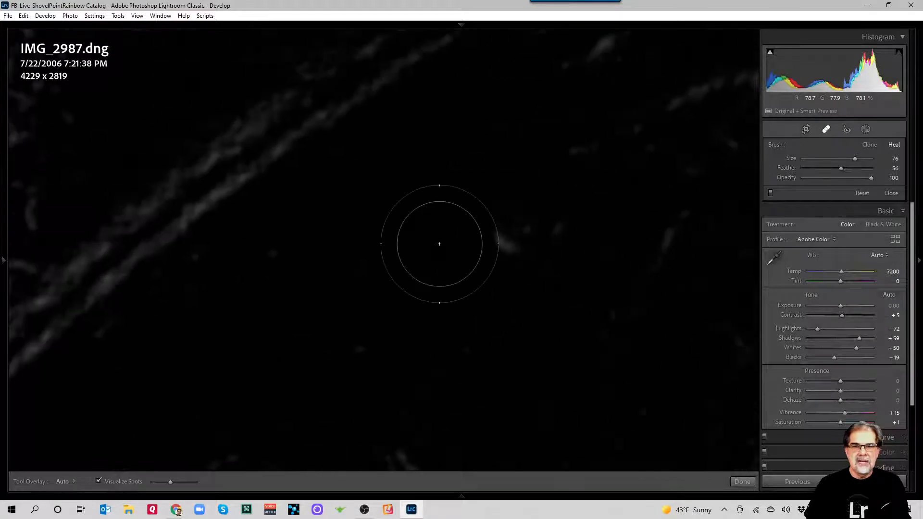
key("z")
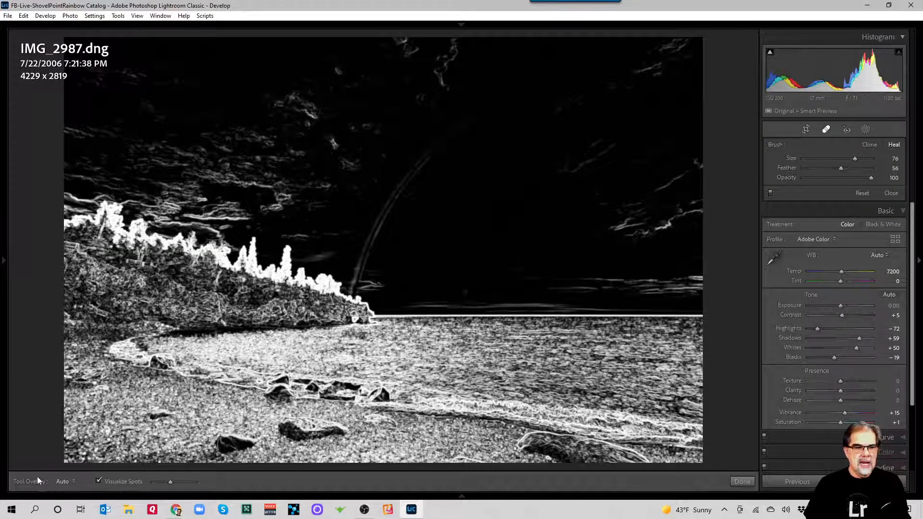
left_click(826, 131)
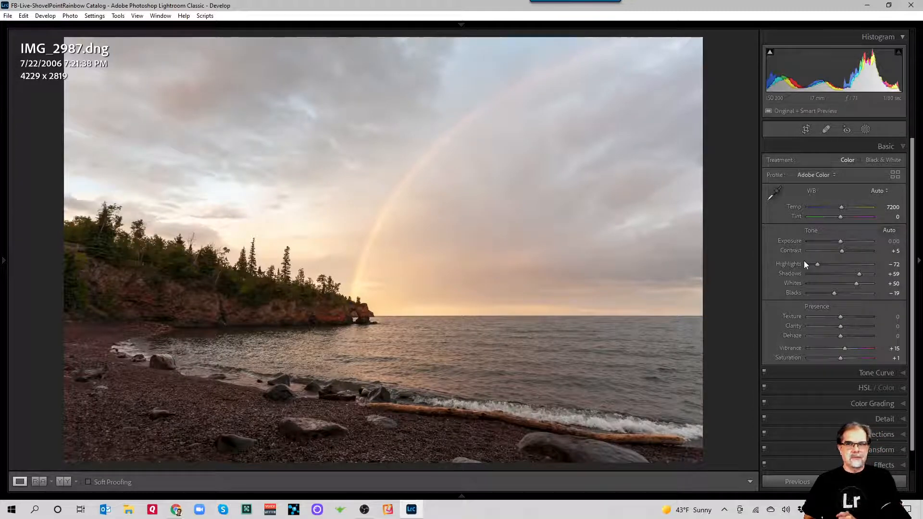
- Create a Select Sky mask and float the expanded mask list over the sky area of the photo
left_click(866, 129)
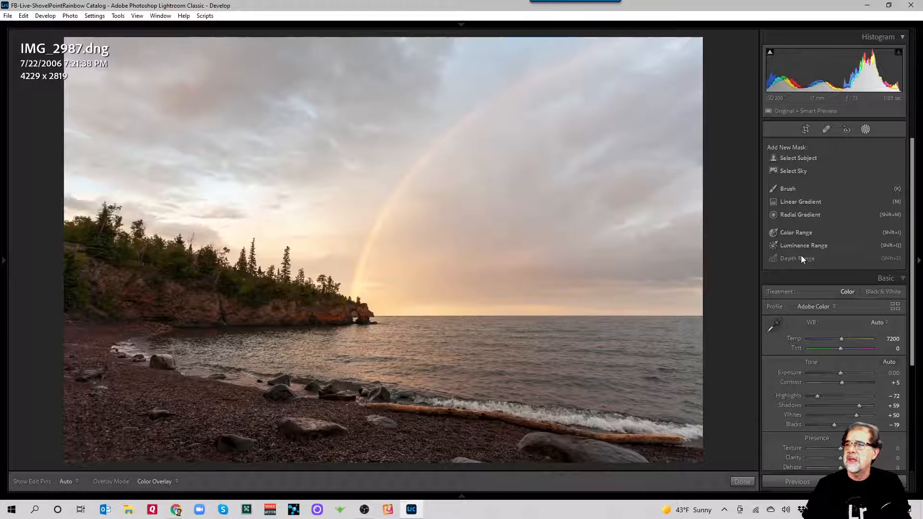
left_click(801, 172)
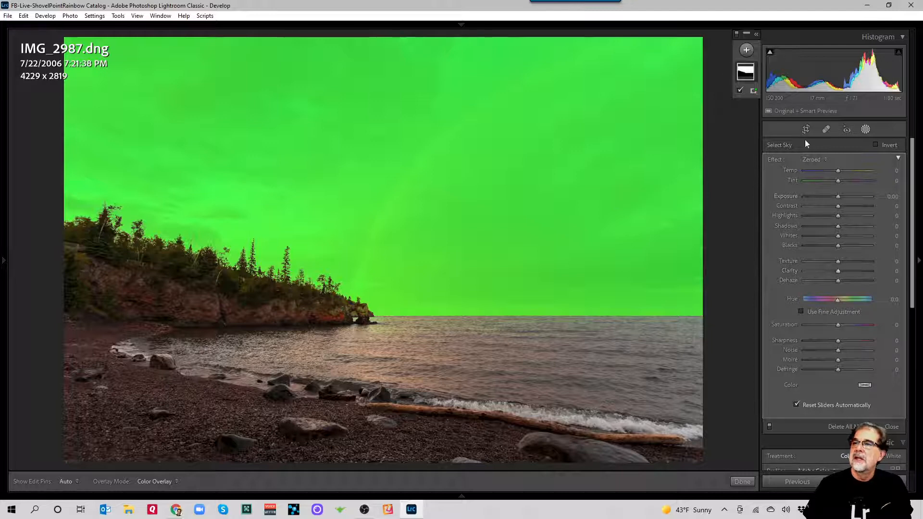
left_click(756, 34)
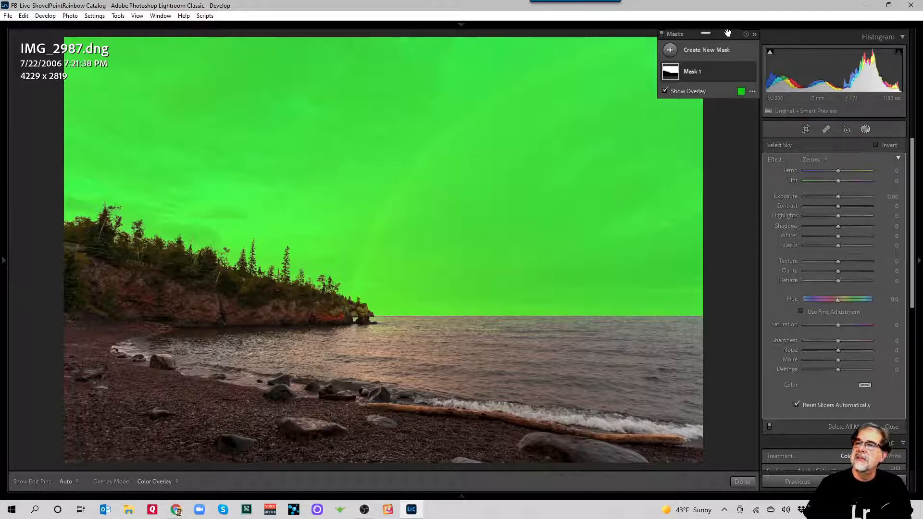
left_click_drag(729, 32, 682, 114)
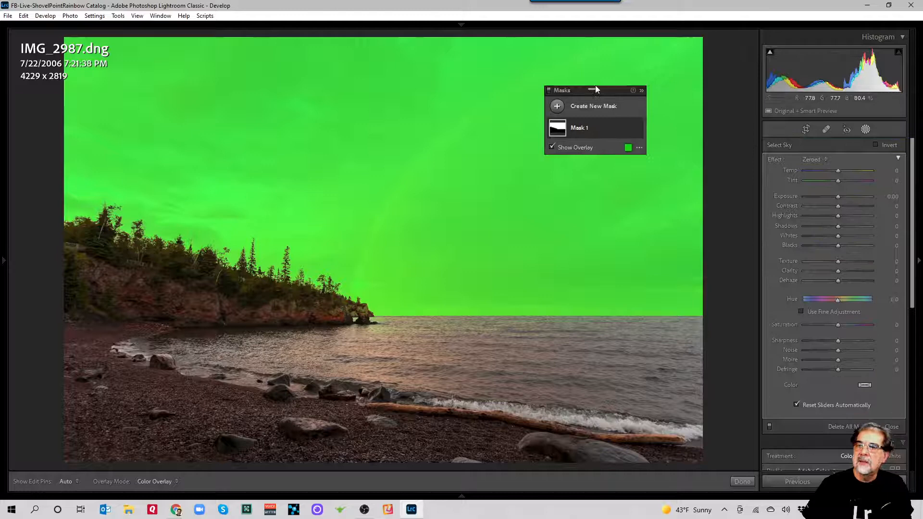
left_click(642, 90)
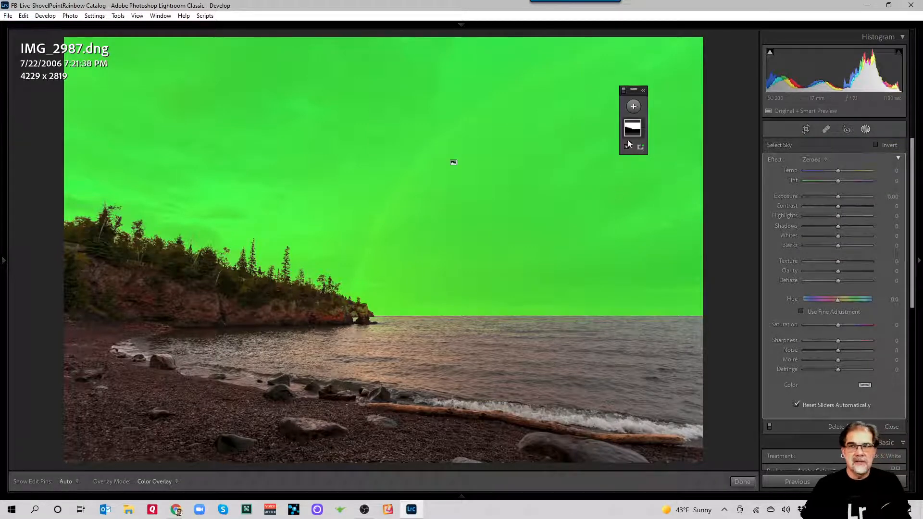
left_click(644, 91)
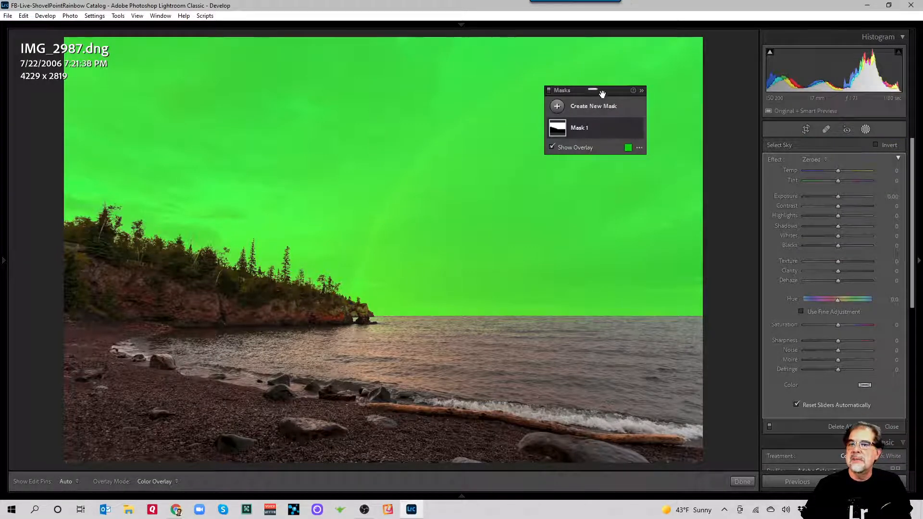
left_click_drag(601, 93, 583, 174)
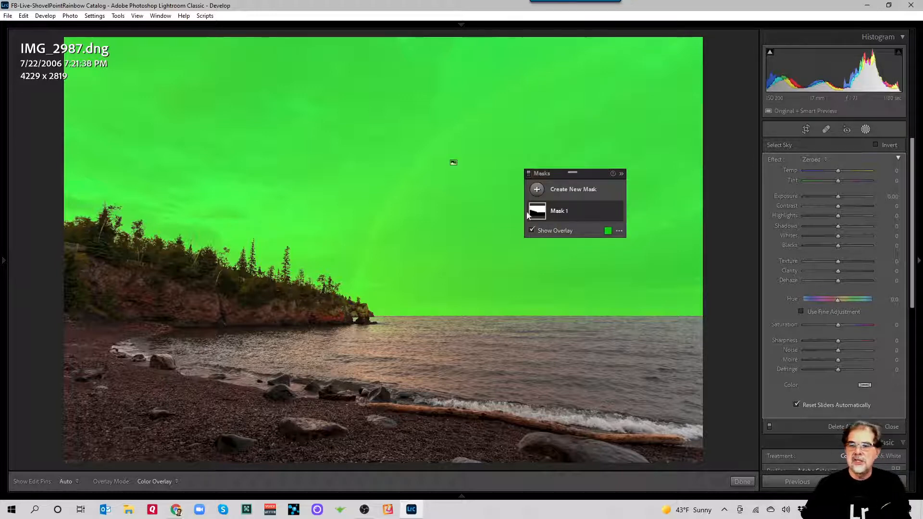
- Rename the new sky mask as Sky
mouse_move(542, 215)
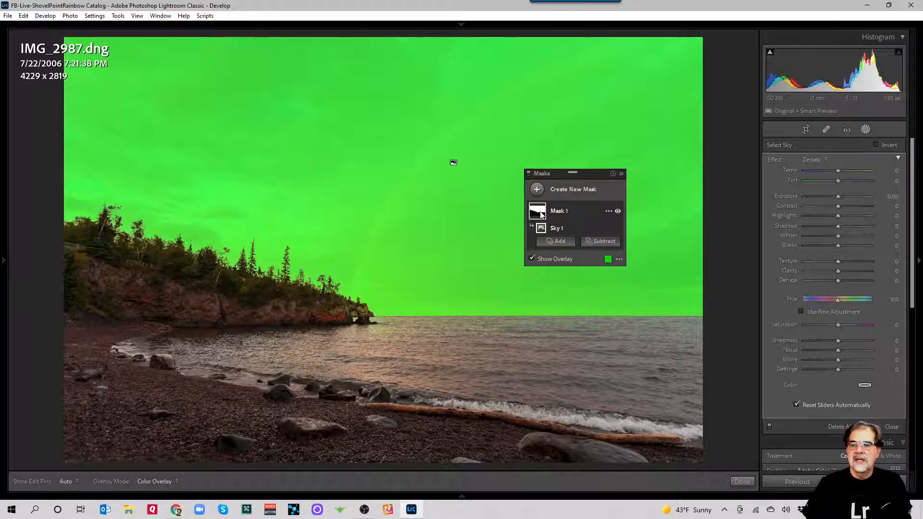
double_click(564, 213)
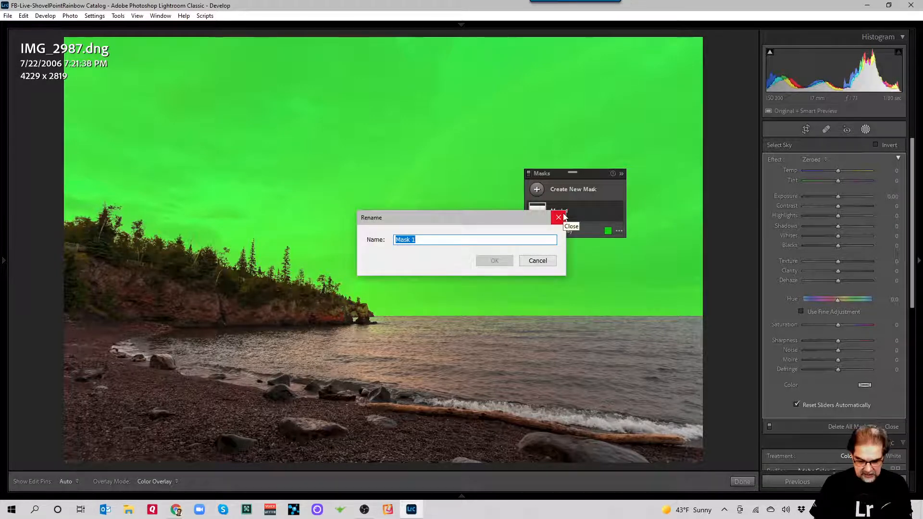
type("Sky")
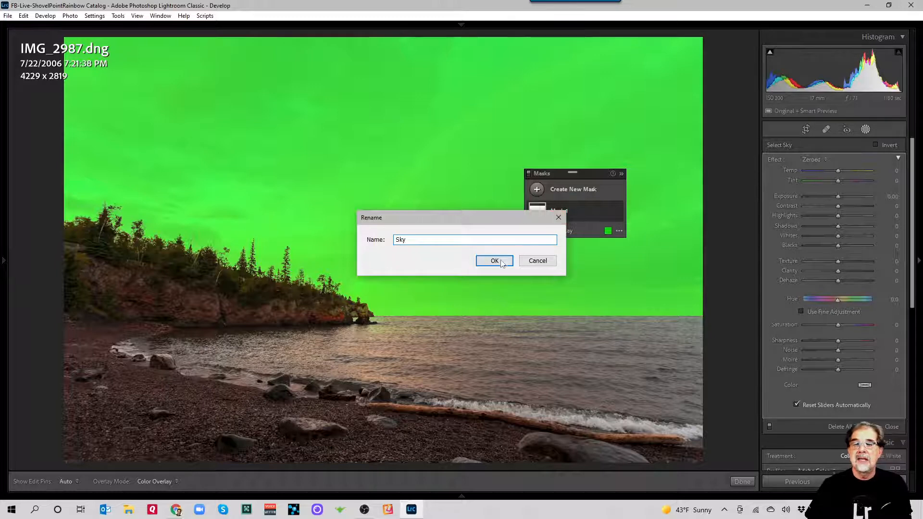
left_click(495, 261)
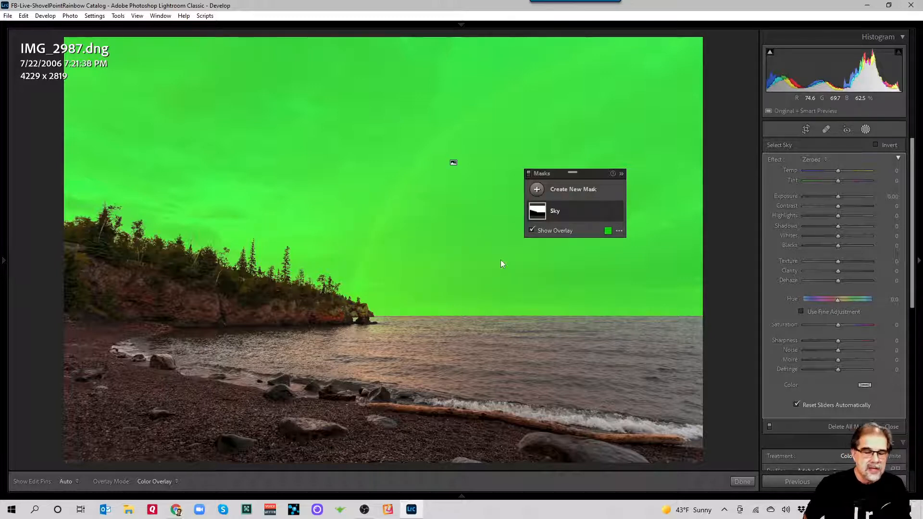
- Duplicate the Sky mask and rename the copy as Ground
left_click(543, 213)
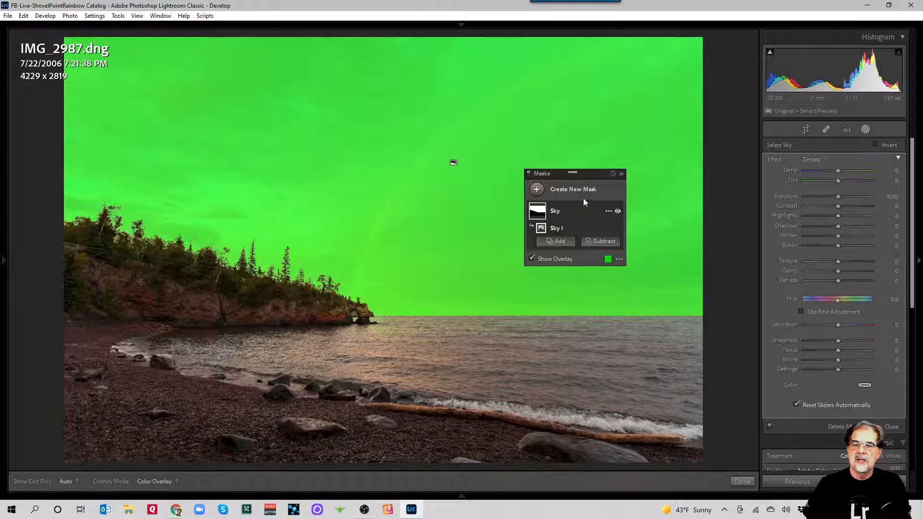
left_click(551, 211)
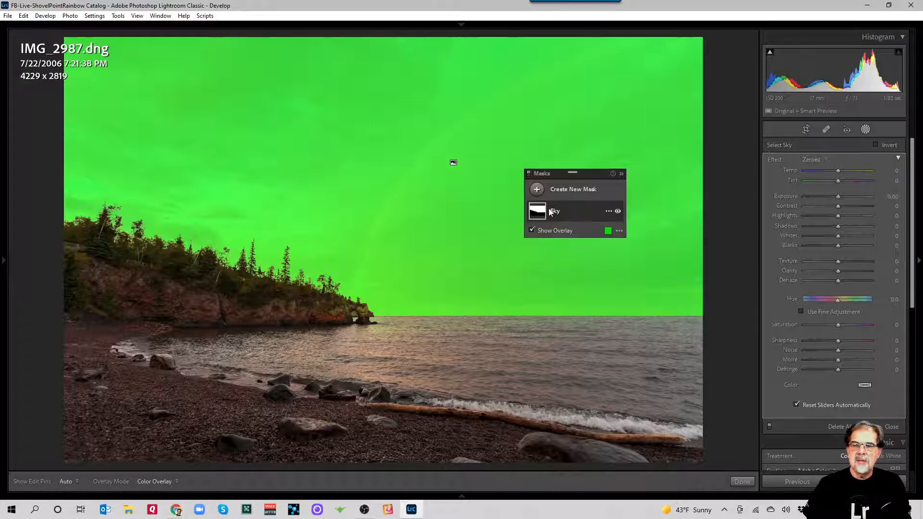
right_click(551, 211)
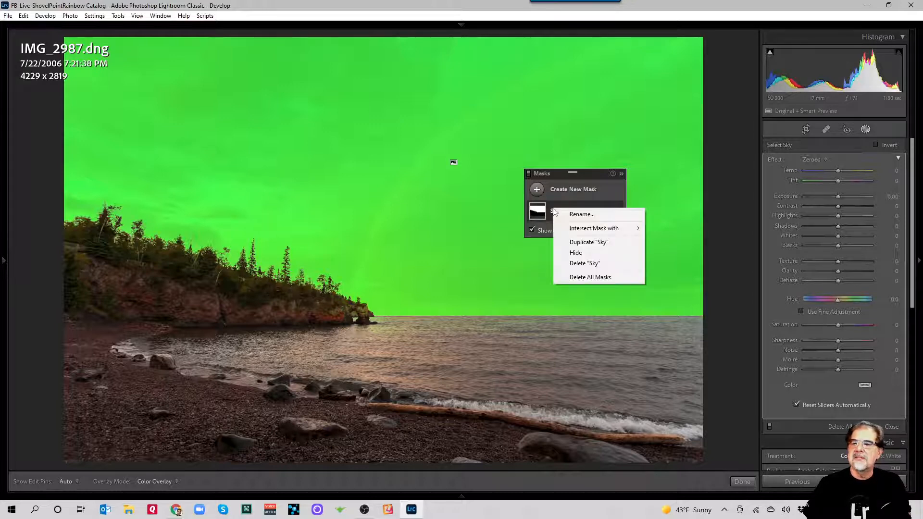
left_click(581, 242)
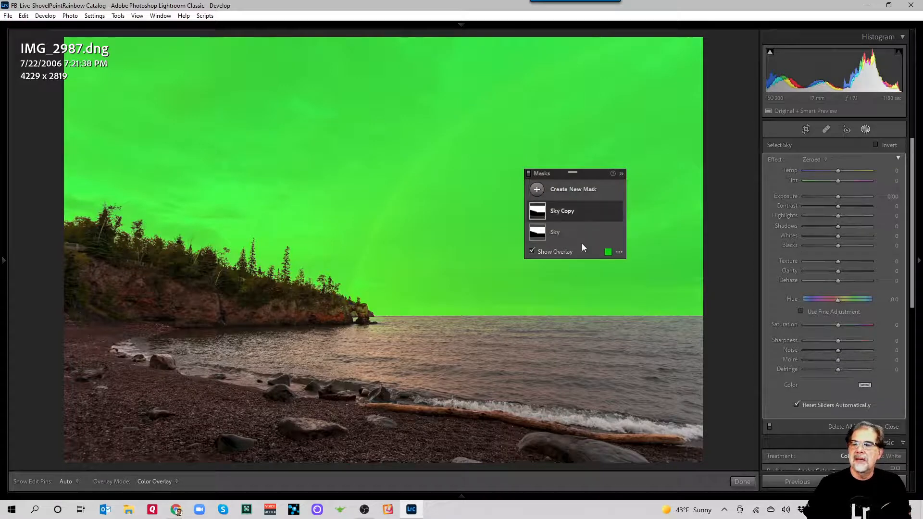
double_click(569, 212)
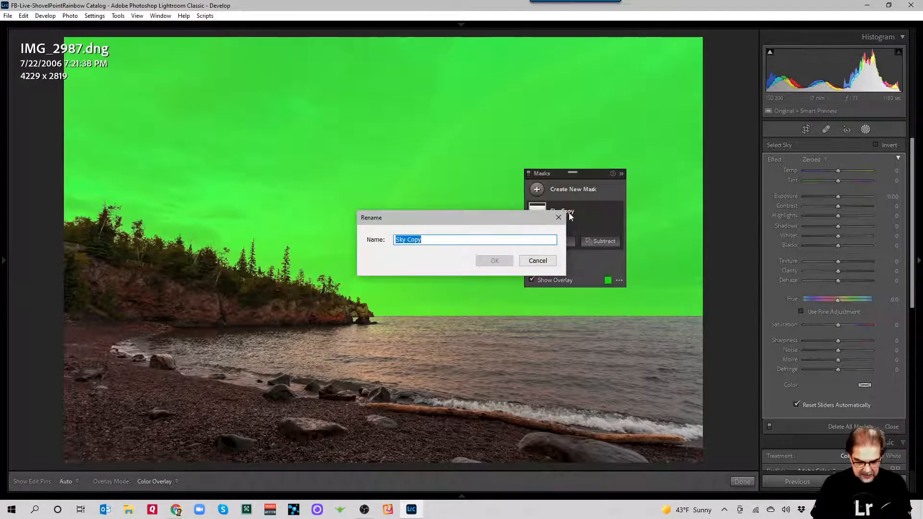
type("Ground")
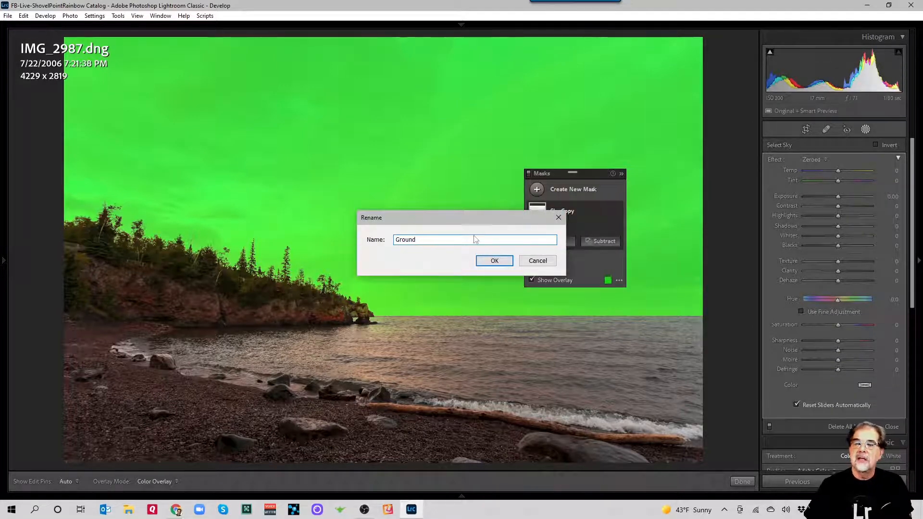
left_click(502, 261)
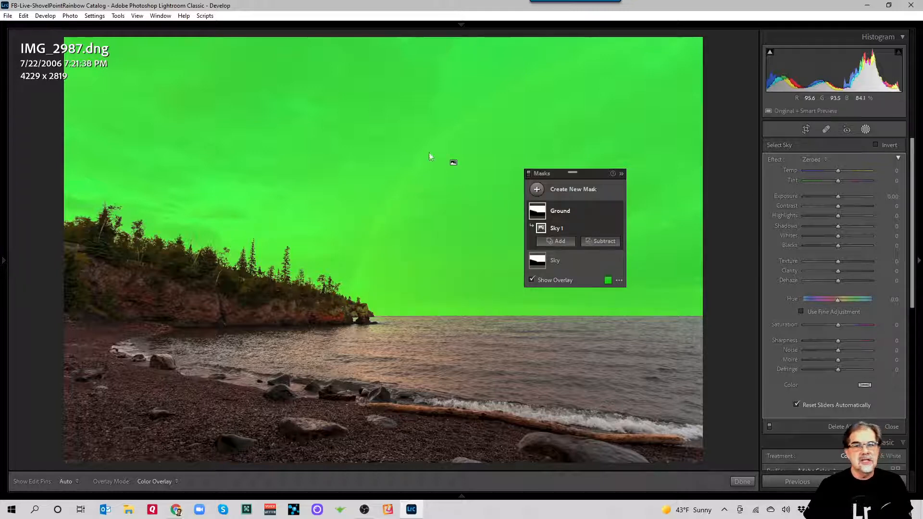
- Invert the sky selection inside the Ground mask and rename that component as Ground
right_click(560, 229)
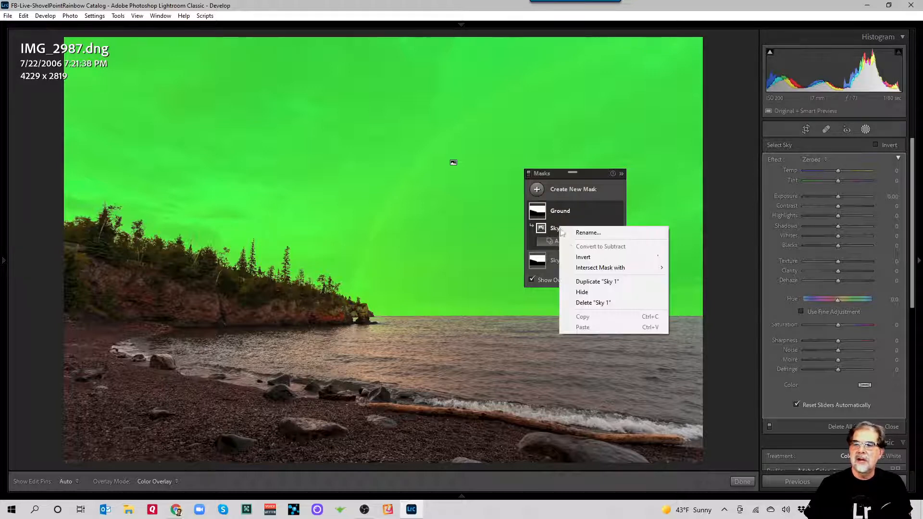
left_click(581, 257)
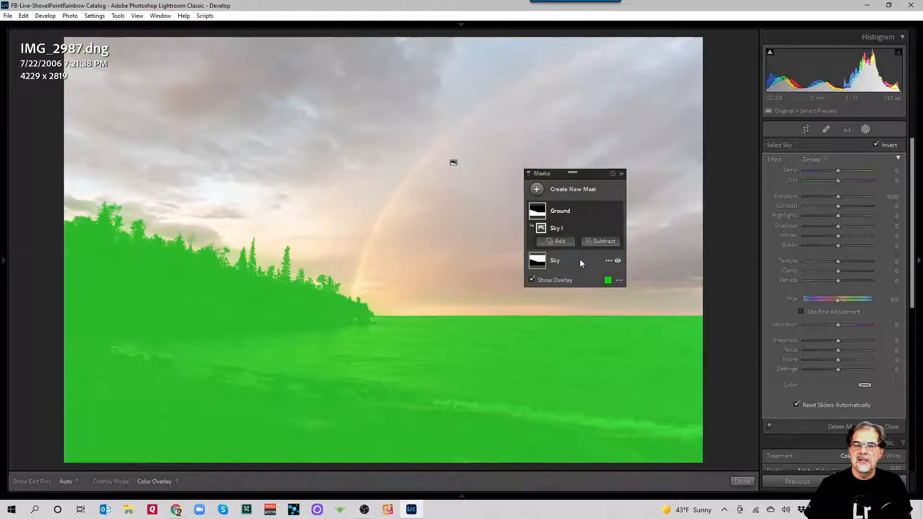
double_click(558, 229)
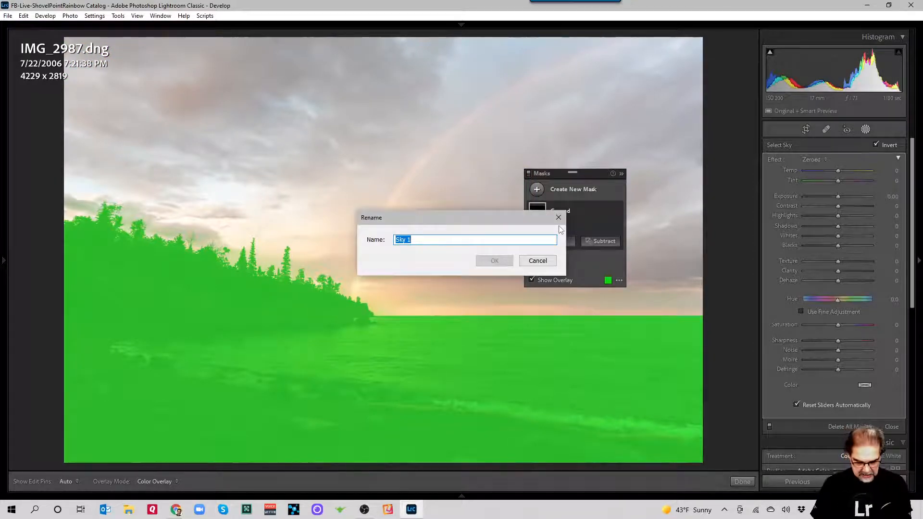
type("Ground")
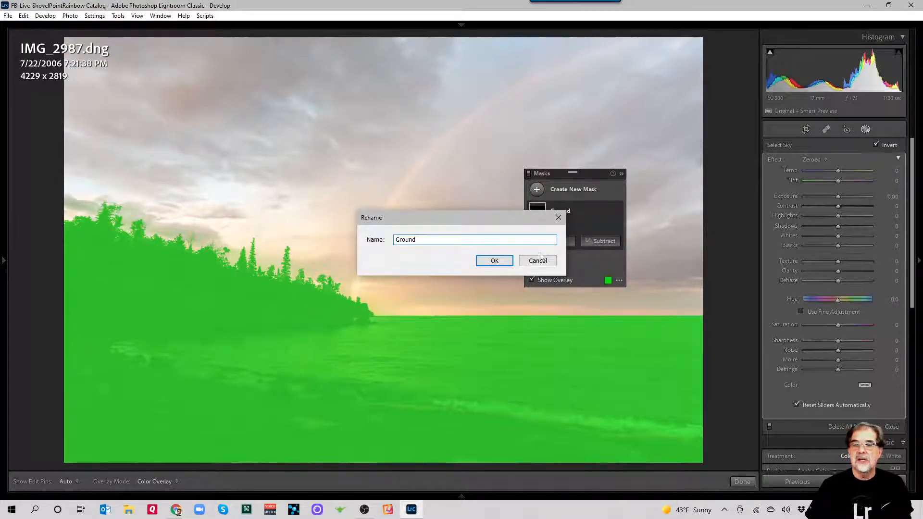
left_click(494, 262)
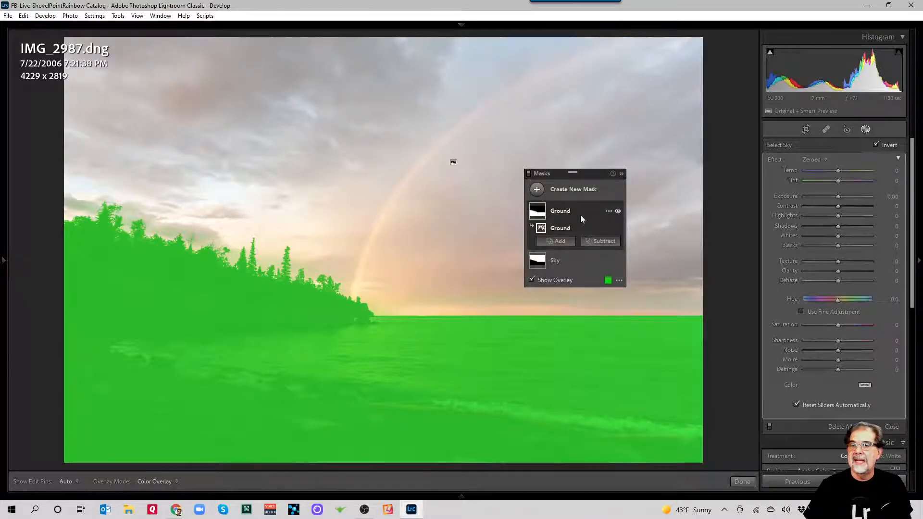
- Examine the Sky and Ground mask overlays up close along the treeline and cliff edge
left_click(588, 261)
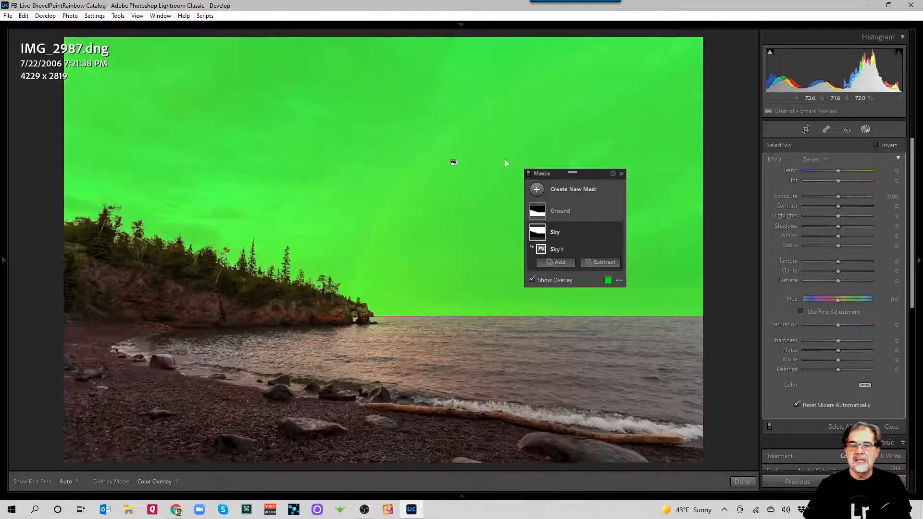
left_click(88, 218)
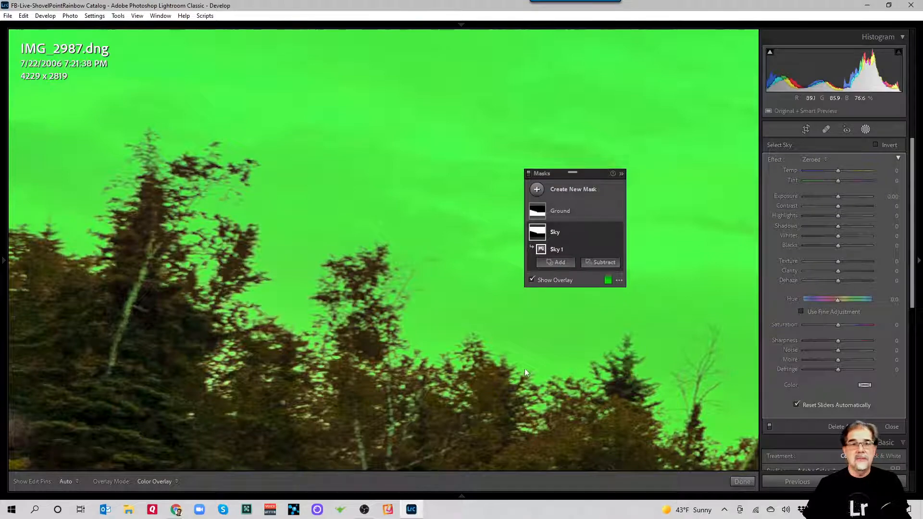
left_click_drag(524, 368, 145, 270)
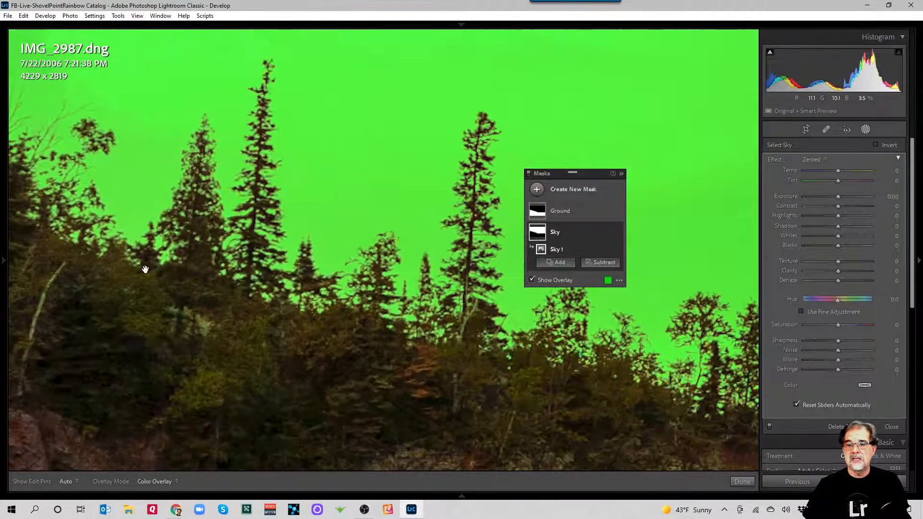
left_click_drag(391, 305, 231, 274)
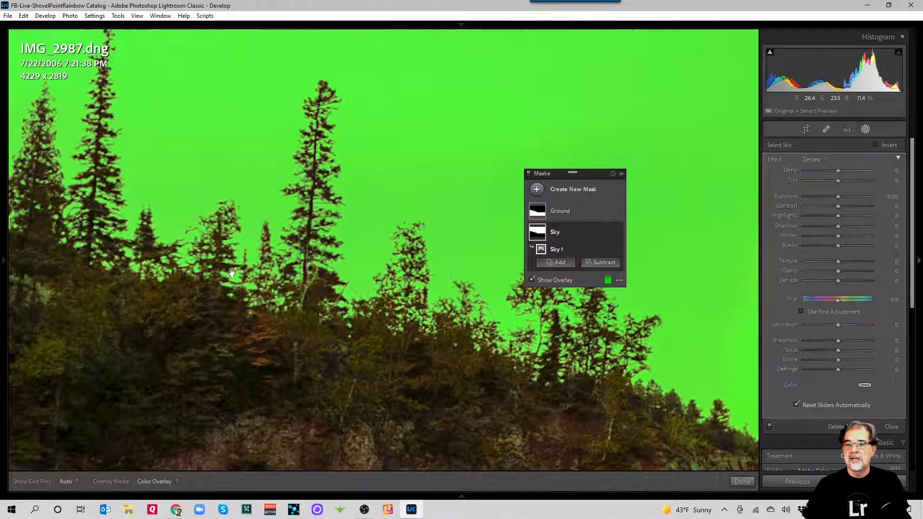
left_click(535, 211)
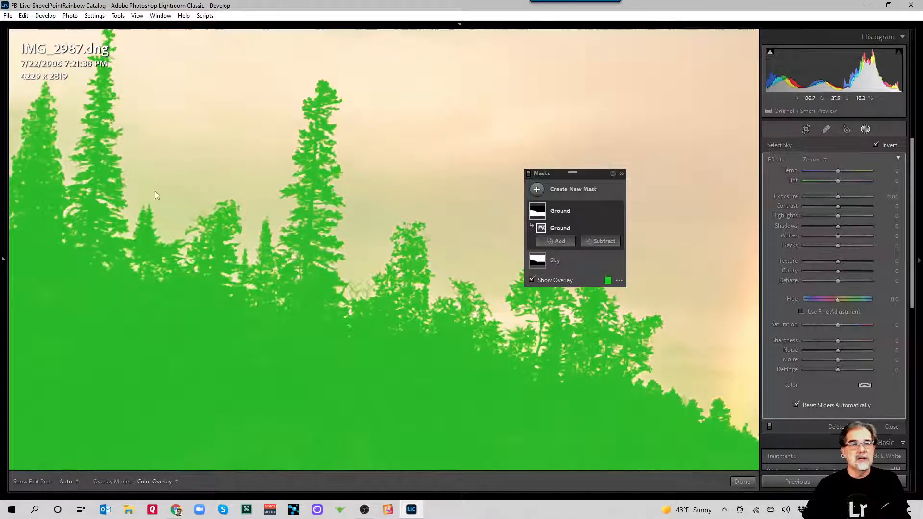
left_click_drag(389, 266, 169, 217)
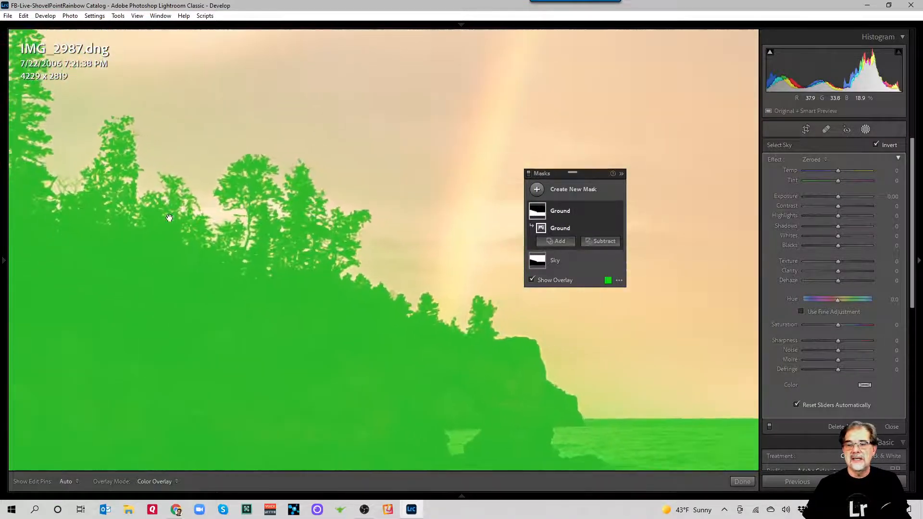
- Select the Sky mask for editing and move the floating Masks panel clear of the middle of the photo
left_click_drag(409, 327, 812, 378)
left_click_drag(392, 308, 677, 367)
left_click_drag(484, 342, 550, 362)
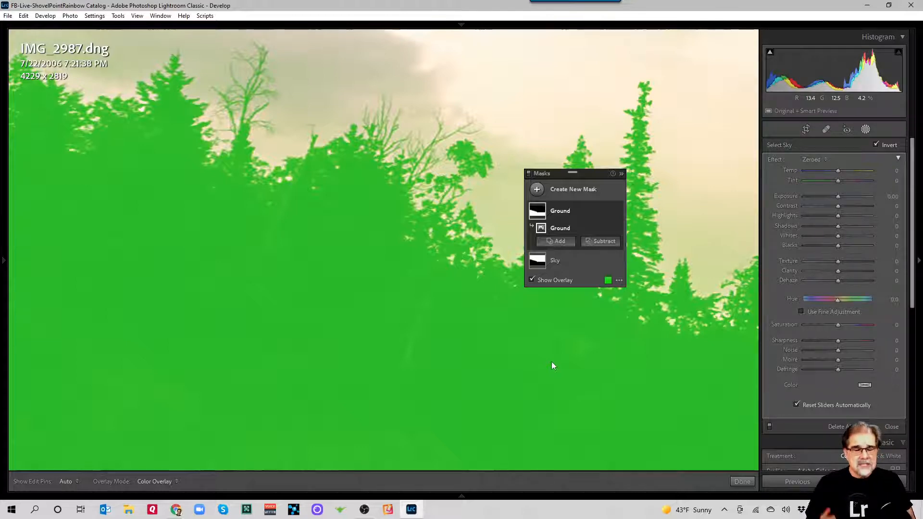
left_click(545, 265)
left_click_drag(572, 172, 708, 34)
left_click(455, 237)
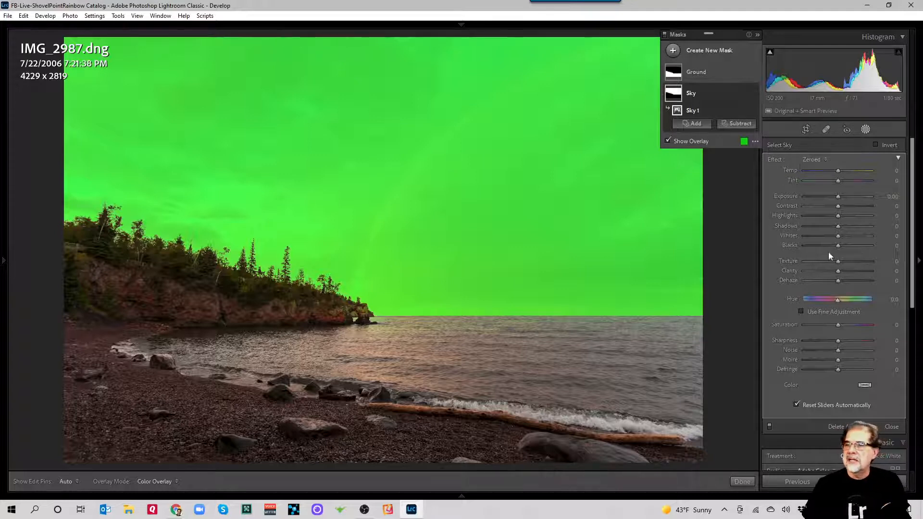
- Try the Sky mask's Blacks at -100 and inspect the treeline and cliff edge up close
left_click_drag(838, 245, 793, 247)
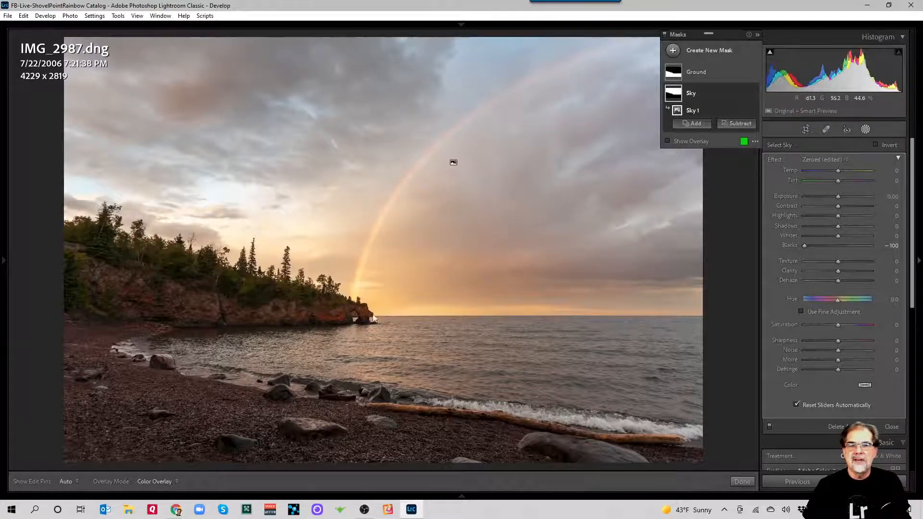
left_click(343, 297)
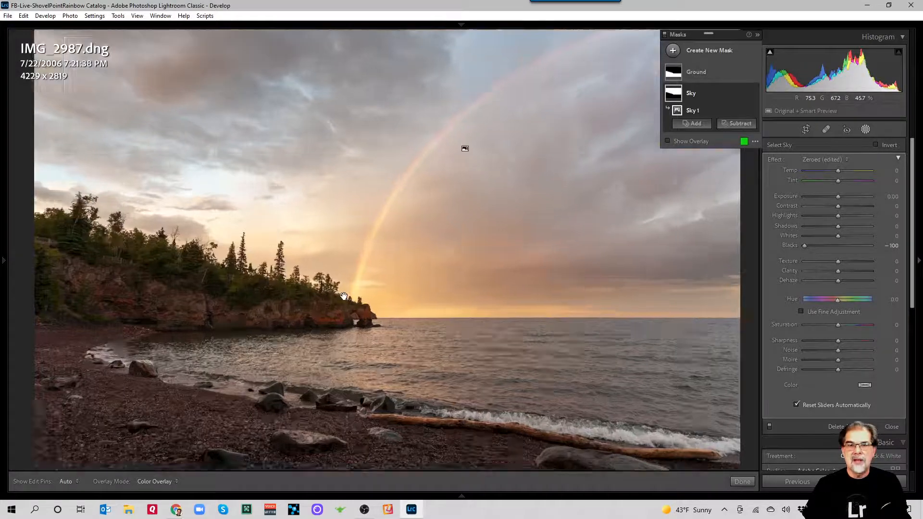
left_click(343, 297)
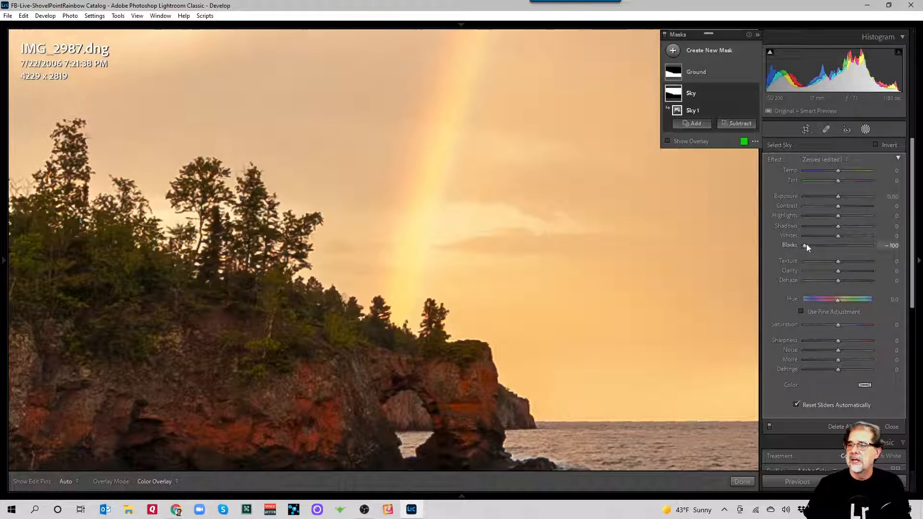
left_click_drag(806, 244, 789, 247)
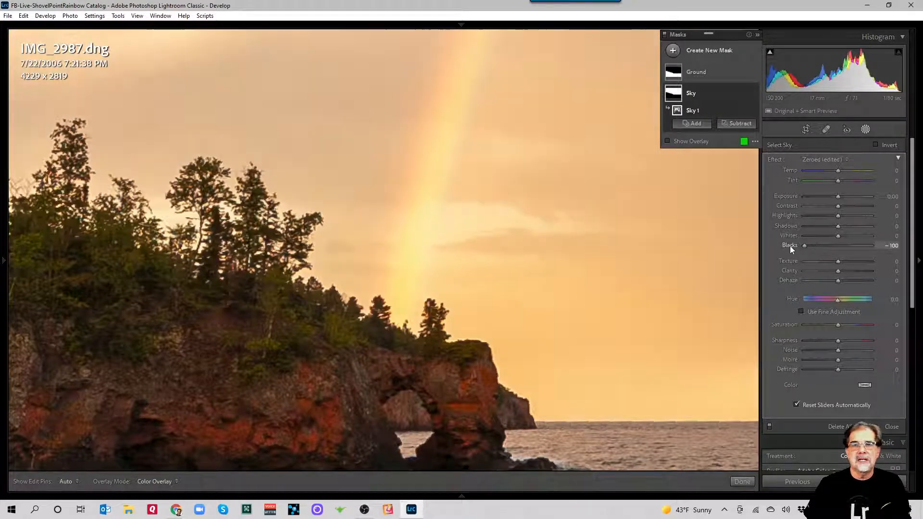
left_click(581, 246)
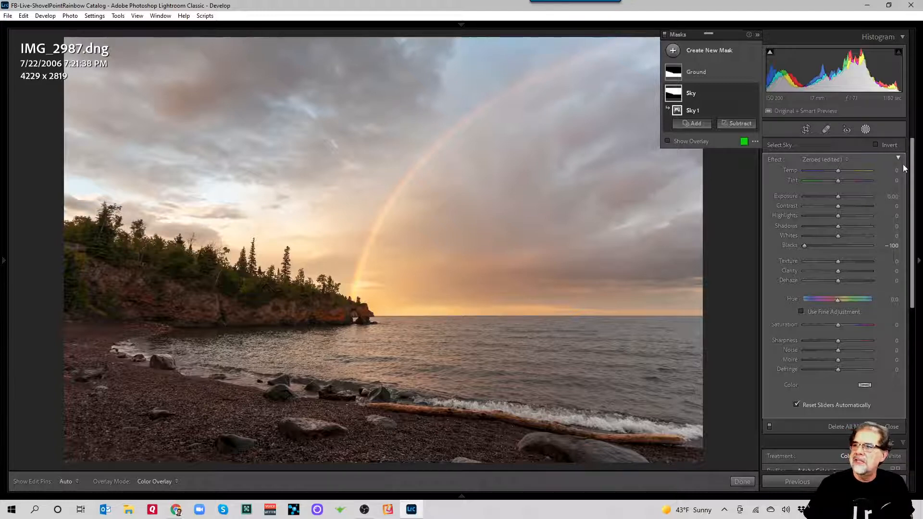
- Apply the 001SkyPreset effect to the Sky mask and compare the photo with the mask hidden and shown
left_click(834, 159)
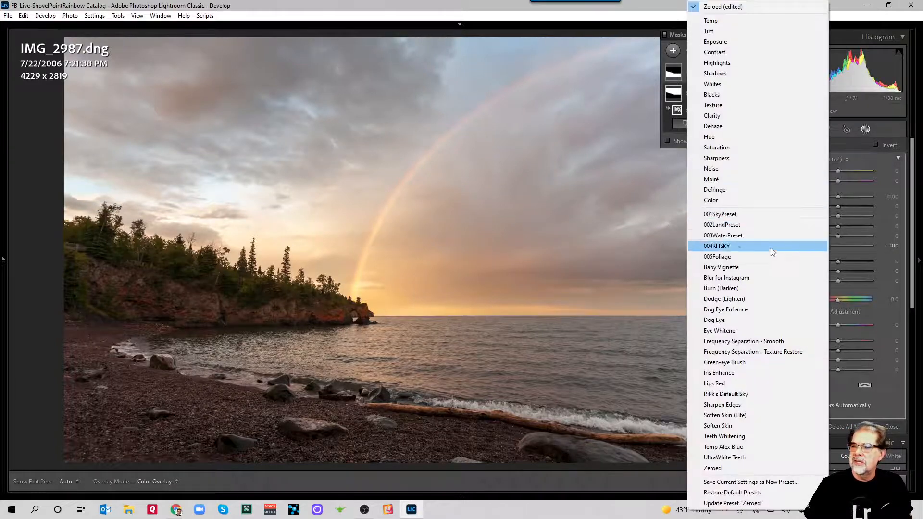
left_click(749, 214)
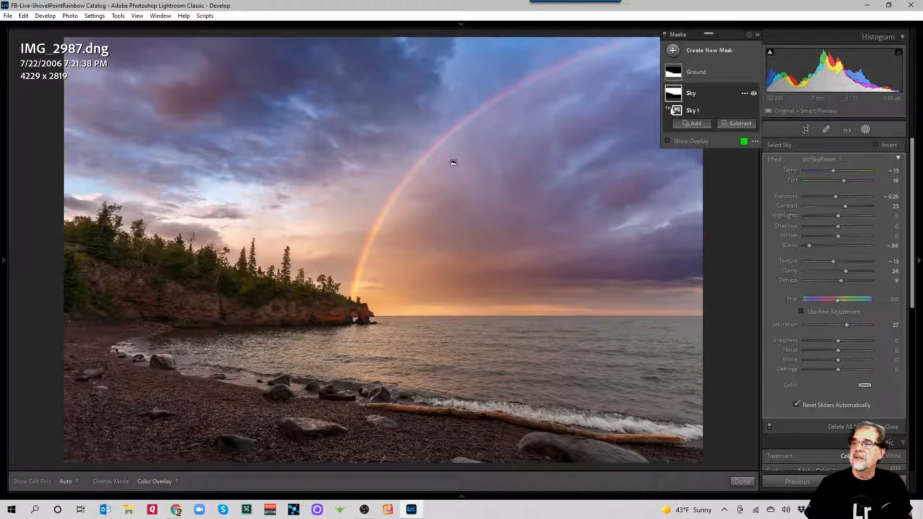
left_click(753, 93)
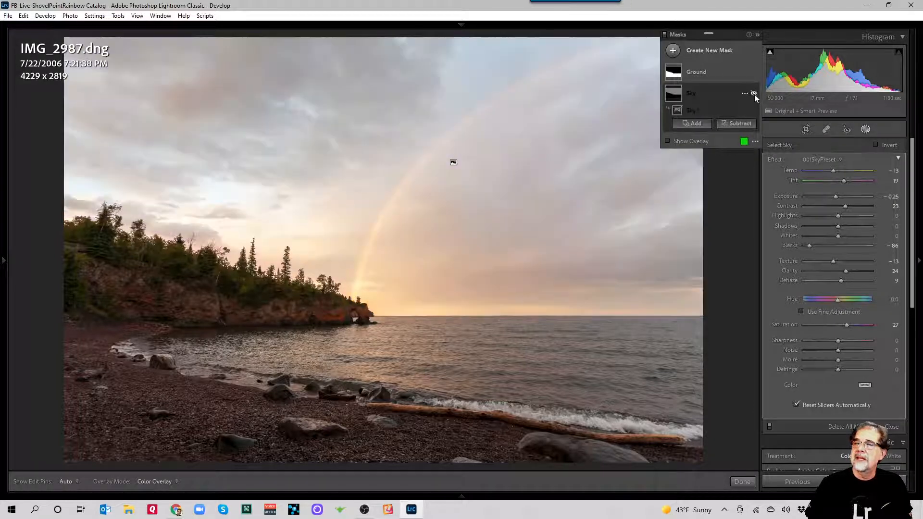
left_click(754, 94)
left_click(754, 94)
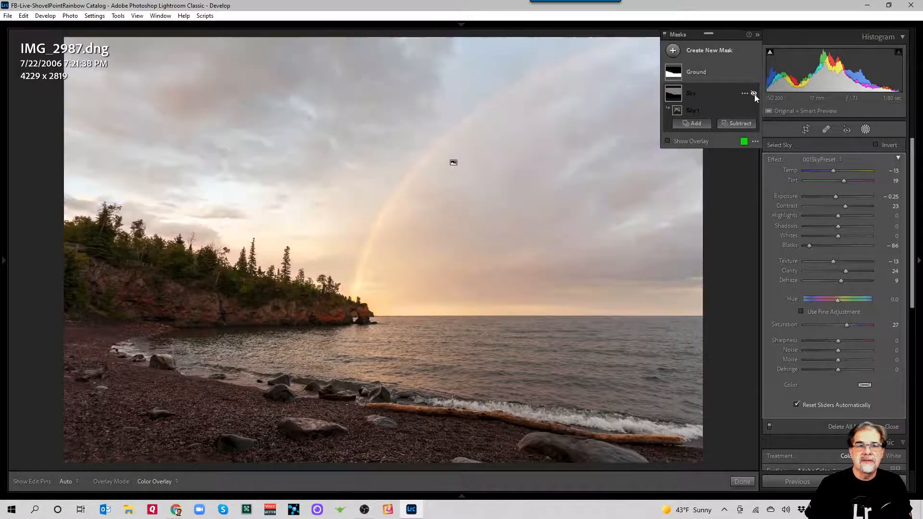
left_click(754, 94)
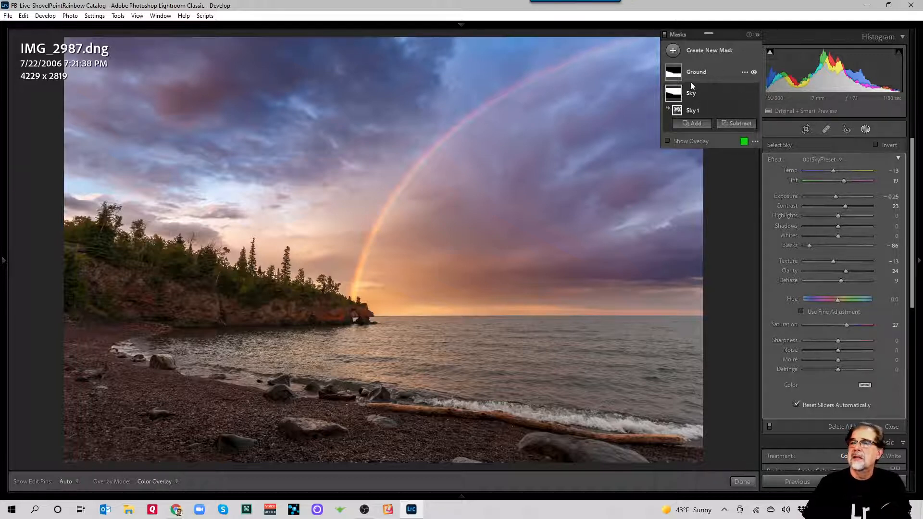
- Apply the 002LandPreset effect to the Ground mask and set its Blacks to -51
left_click(676, 79)
key("o")
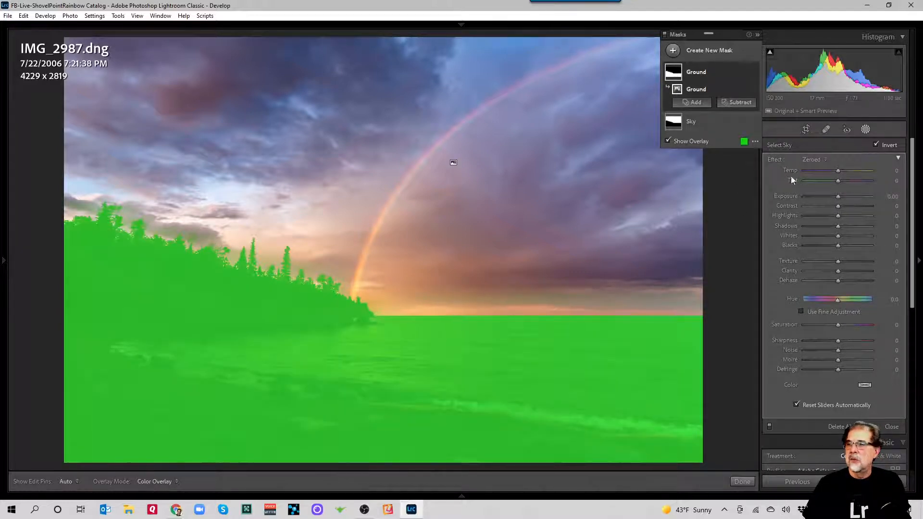
key("o")
mouse_move(839, 195)
left_mouse_down()
mouse_move(861, 194)
mouse_move(830, 199)
mouse_move(867, 195)
mouse_move(843, 201)
left_mouse_up()
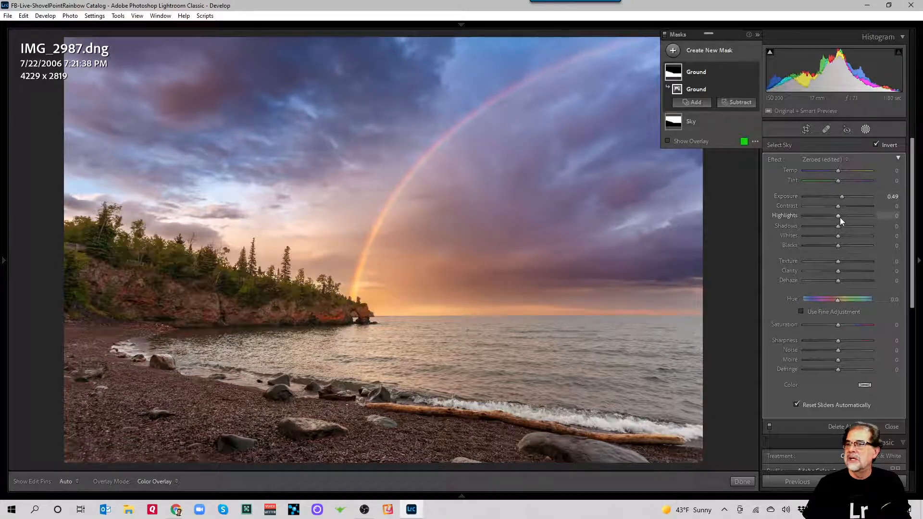
left_click(838, 159)
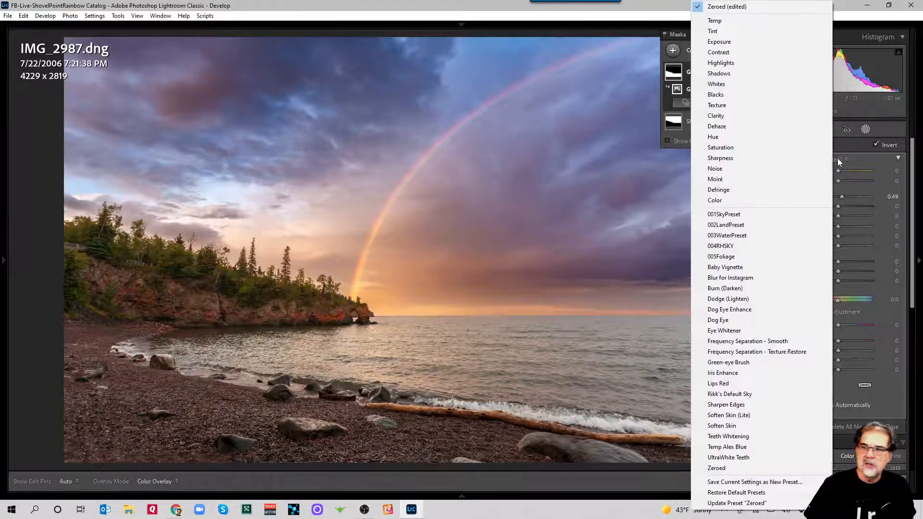
left_click(743, 225)
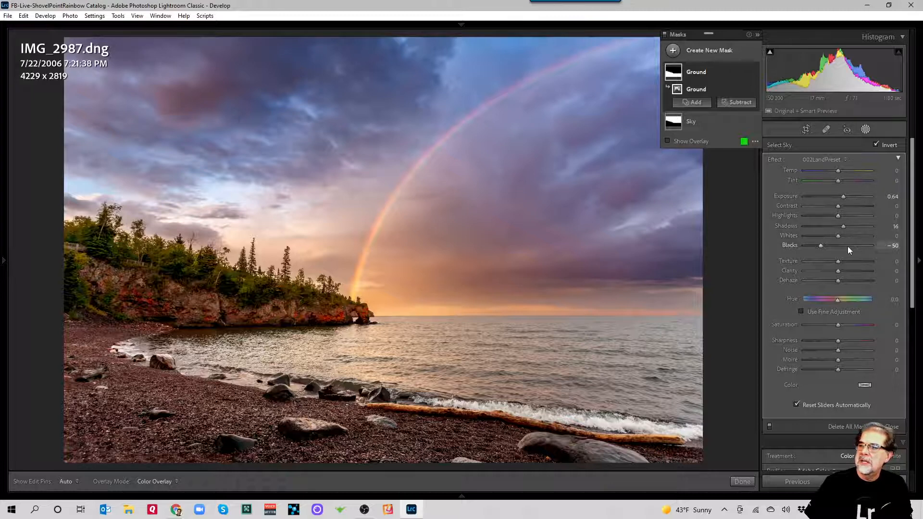
double_click(823, 244)
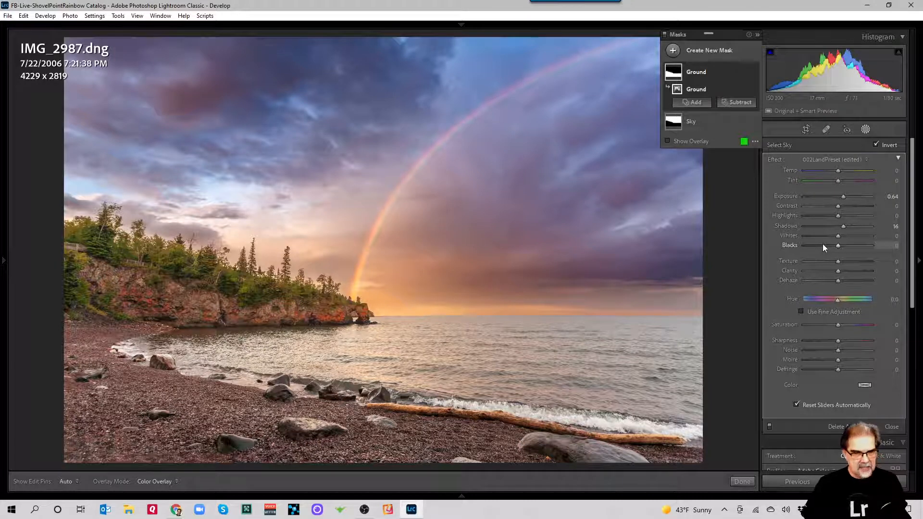
key("ctrl+z")
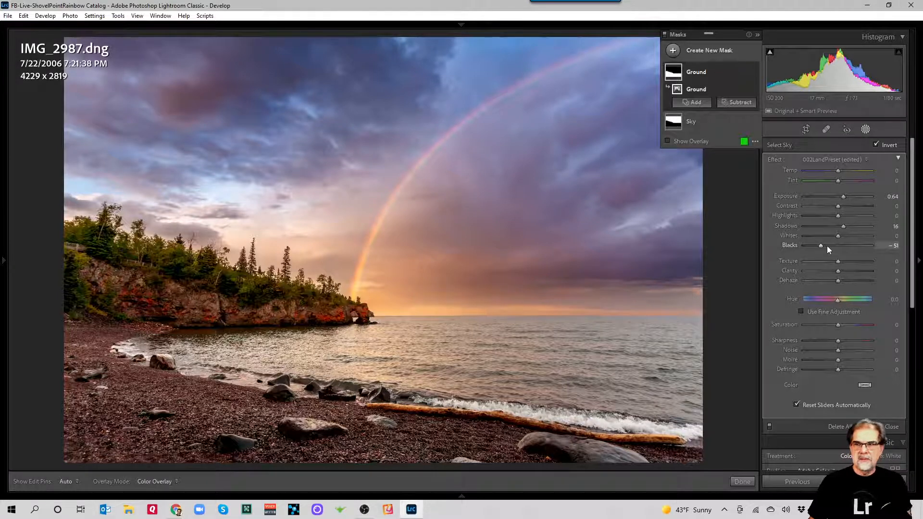
- Try a lower overall Amount for the Ground mask's adjustments
left_click(898, 158)
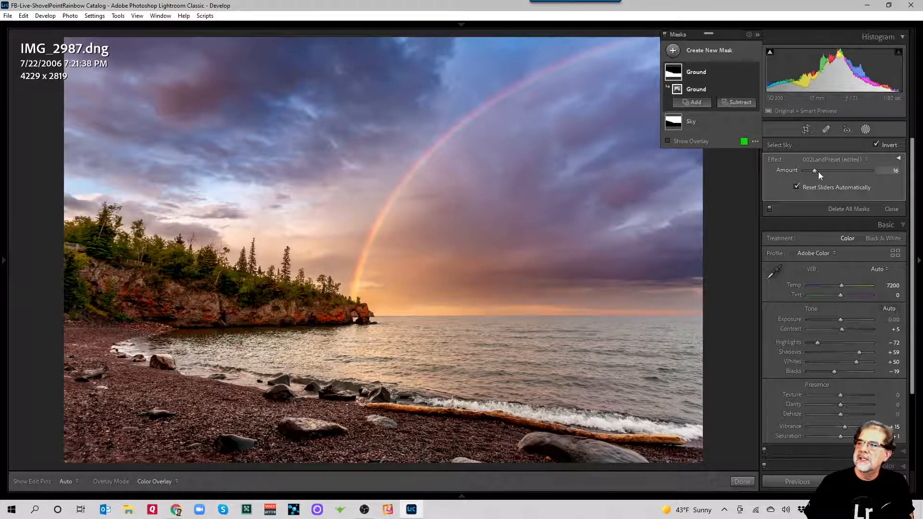
mouse_move(835, 169)
left_mouse_down()
mouse_move(844, 168)
mouse_move(801, 168)
mouse_move(821, 168)
left_mouse_up()
key("ctrl+z")
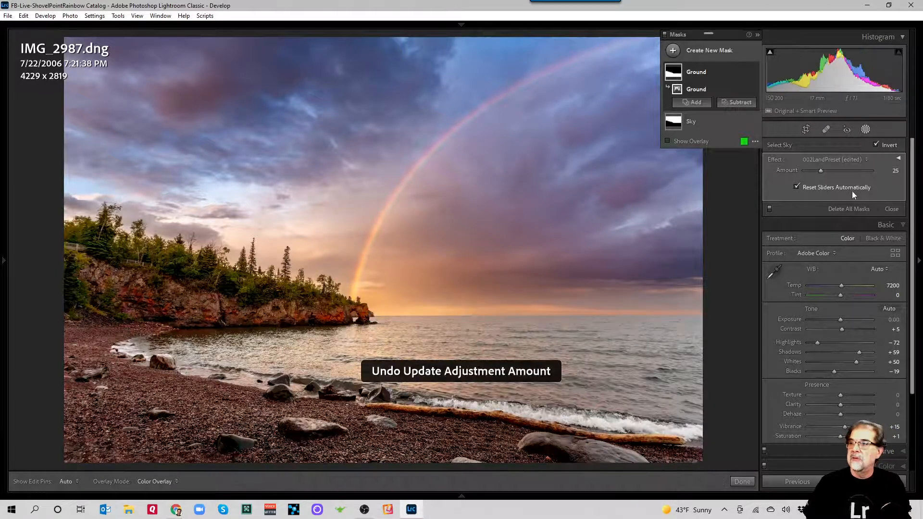
left_click(900, 159)
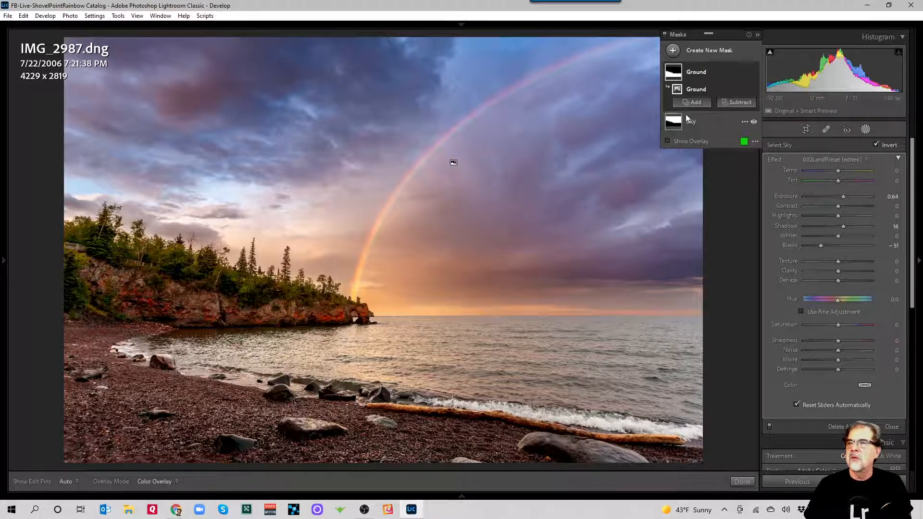
- Create a brush mask and paint a straight band over the water just below the horizon, using size 17 and feather 0
left_click(674, 51)
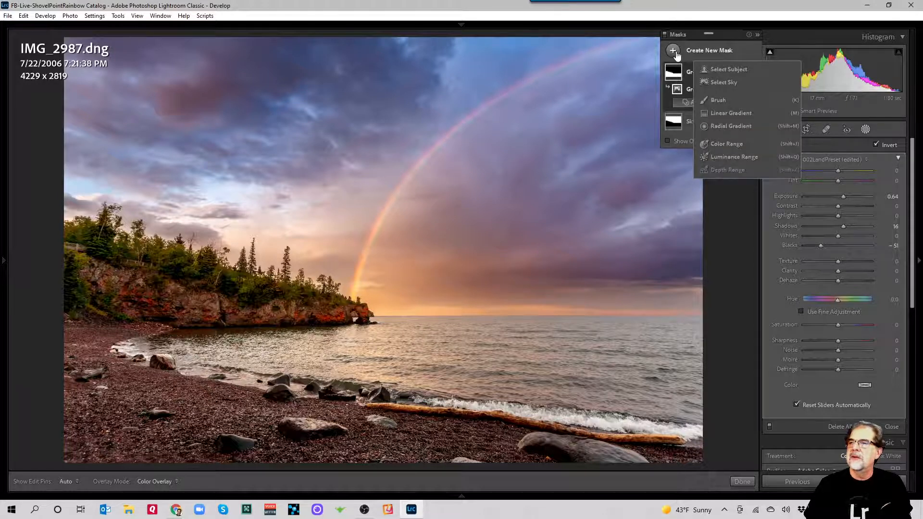
left_click(714, 103)
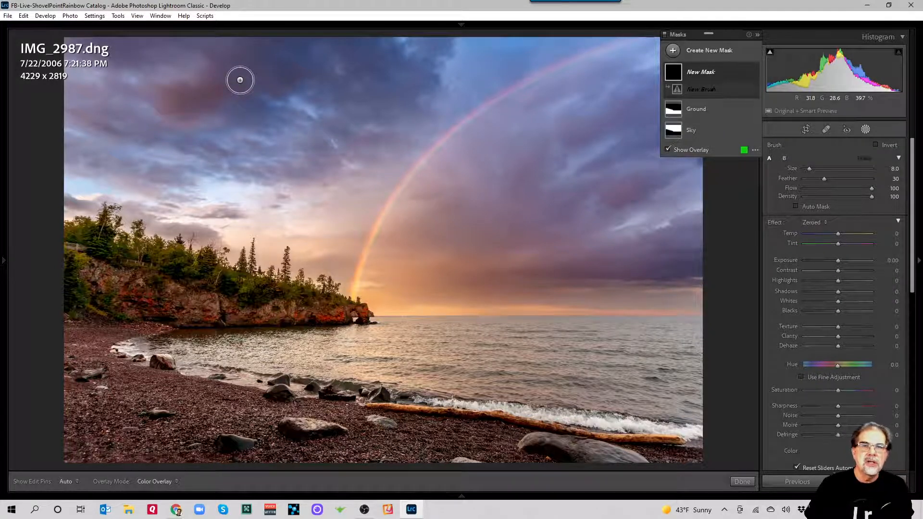
scroll(240, 80, "up", 6)
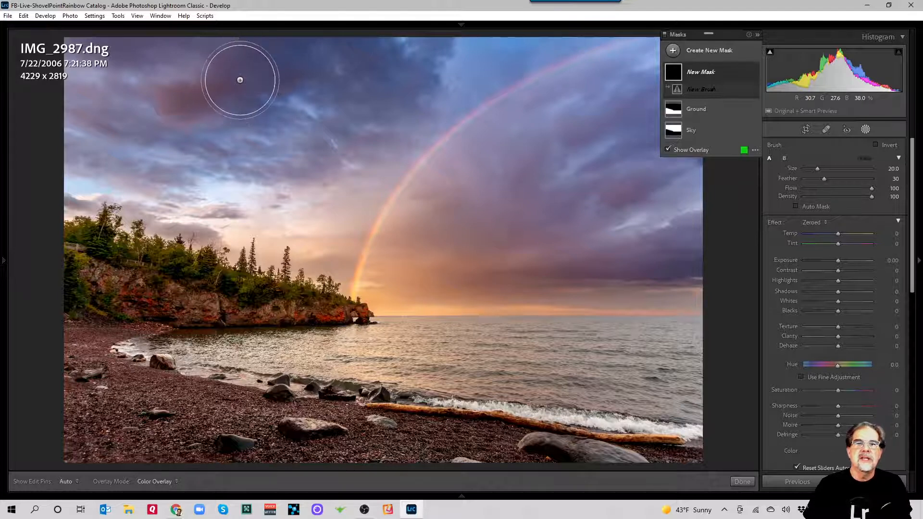
scroll(240, 80, "down", 2)
scroll(240, 80, "down", 2)
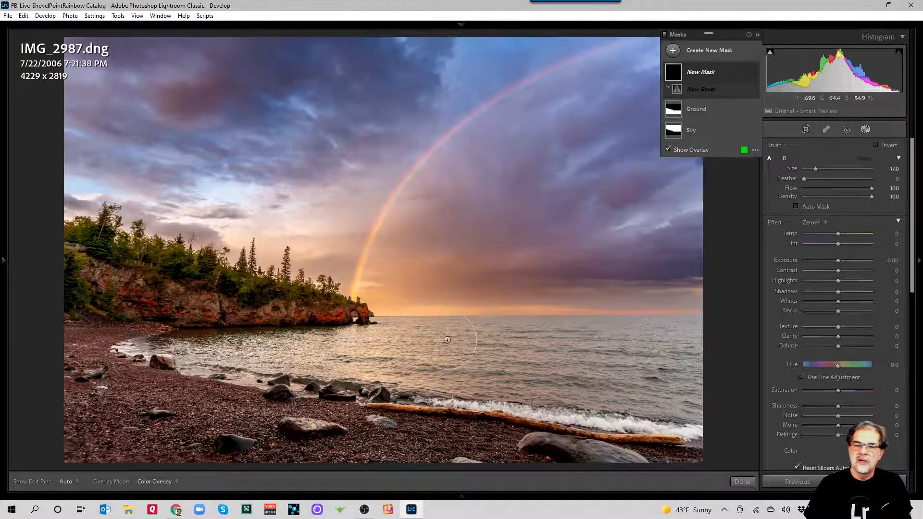
left_click(704, 344)
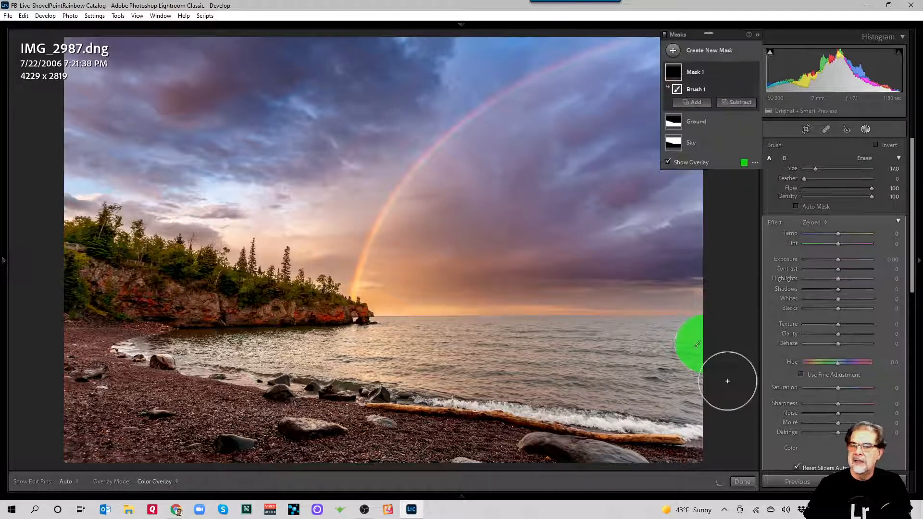
left_click(359, 345, "shift")
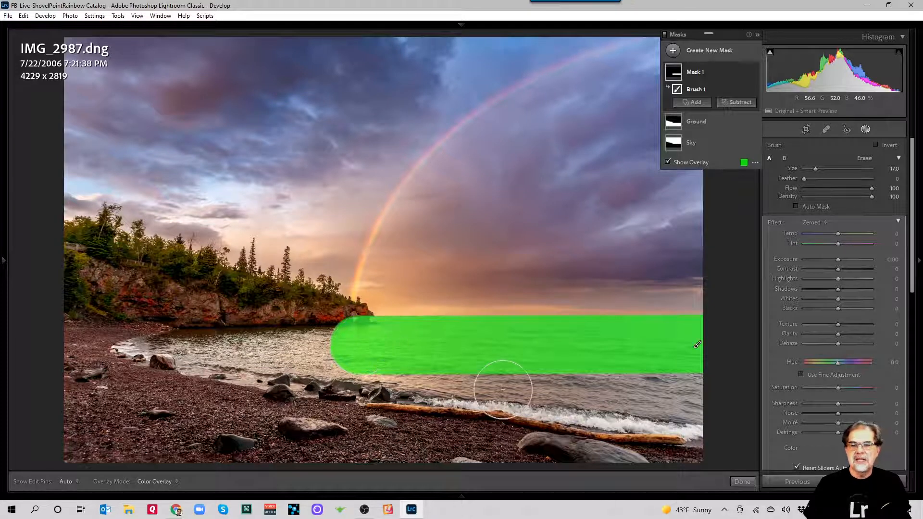
- Paint the remaining water down to the shoreline and below the cliff into the brush mask, using size 11 and ending with feather 10
scroll(443, 360, "down", 3)
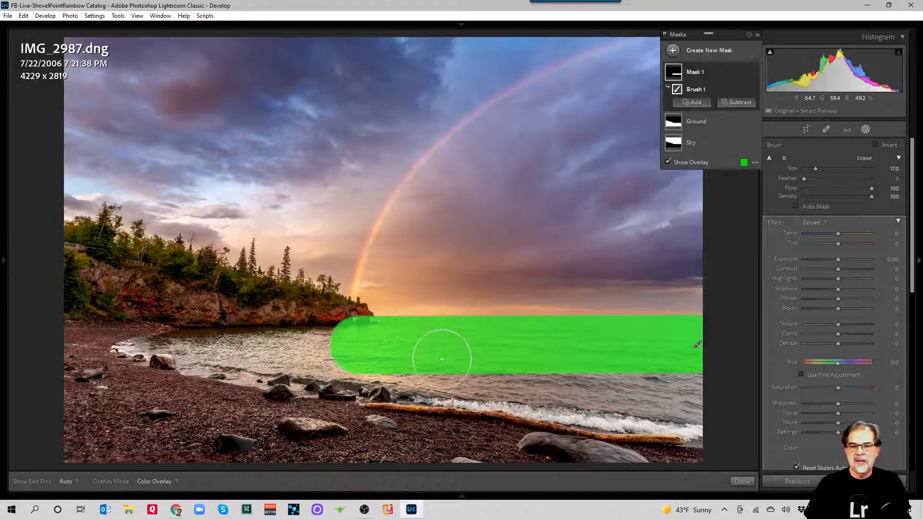
scroll(442, 357, "down", 3)
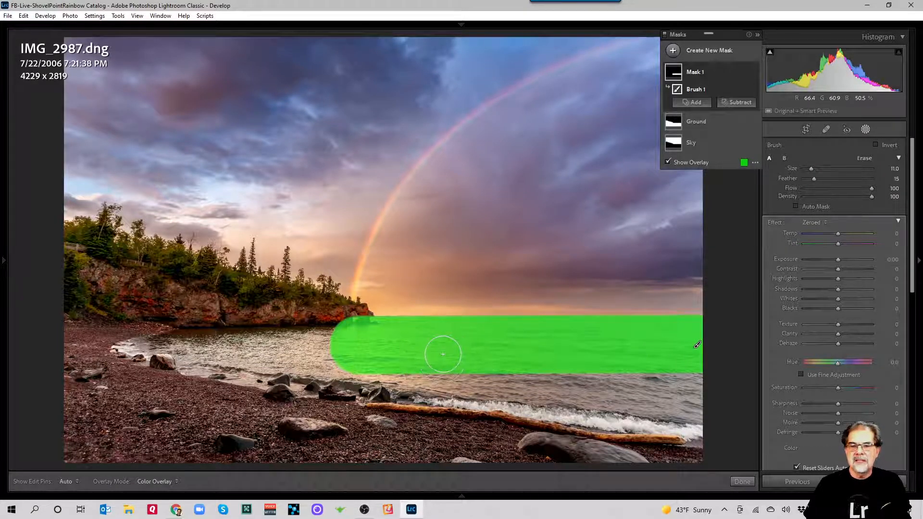
scroll(185, 106, "up", 3, "shift")
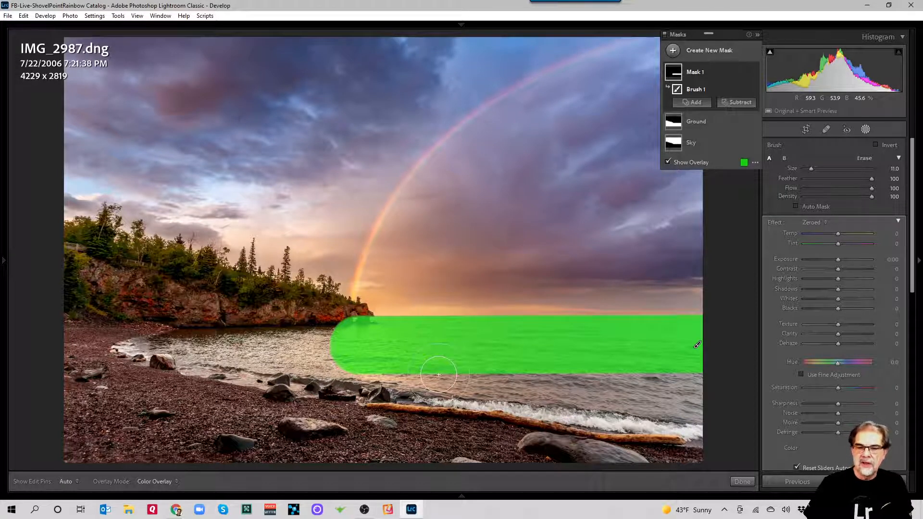
mouse_move(707, 419)
left_mouse_down()
mouse_move(647, 390)
mouse_move(552, 380)
mouse_move(622, 399)
mouse_move(680, 398)
mouse_move(697, 380)
mouse_move(500, 399)
left_mouse_up()
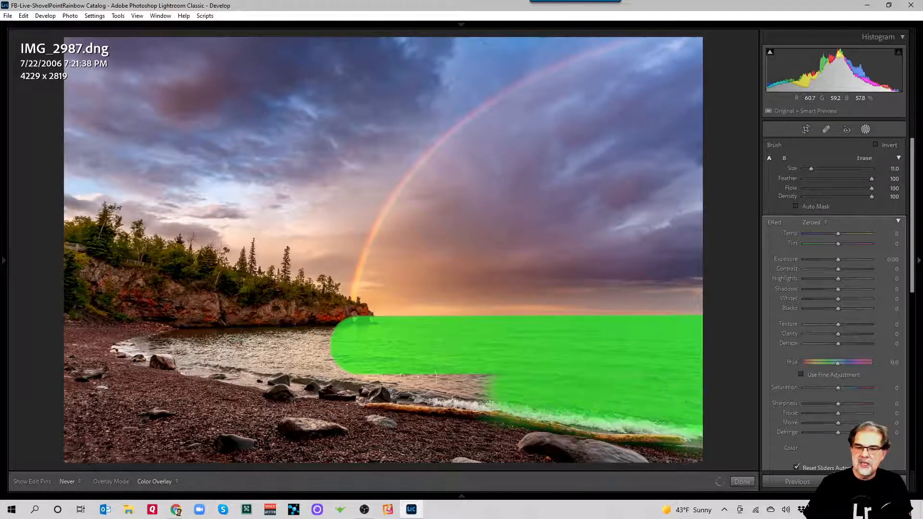
mouse_move(418, 380)
left_mouse_down()
mouse_move(332, 387)
mouse_move(233, 342)
mouse_move(241, 341)
left_mouse_up()
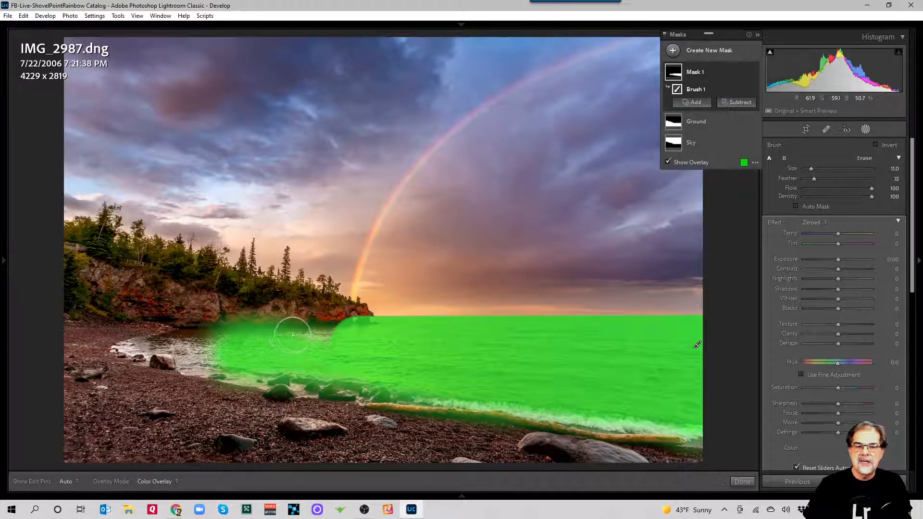
key("shift+bracketleft")
mouse_move(336, 338)
left_mouse_down()
mouse_move(120, 351)
mouse_move(240, 380)
mouse_move(371, 375)
mouse_move(486, 385)
mouse_move(670, 412)
mouse_move(700, 435)
left_mouse_up()
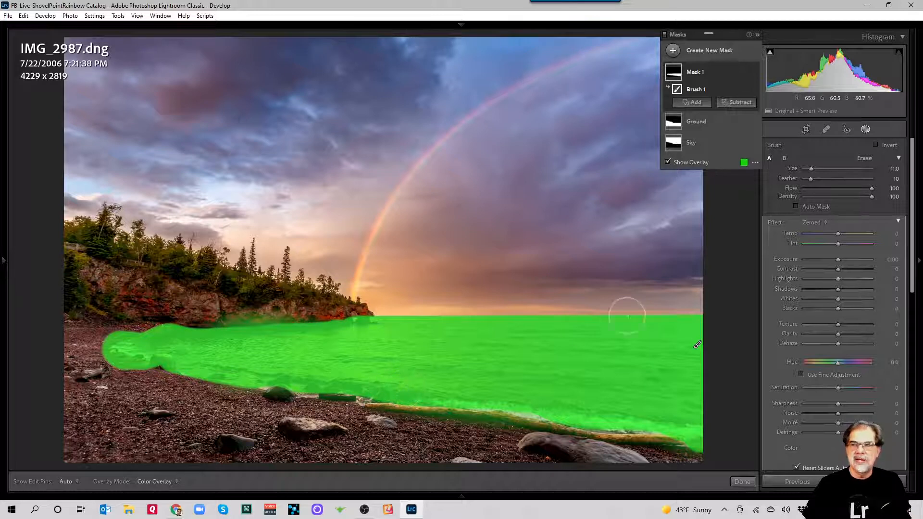
left_click(738, 103)
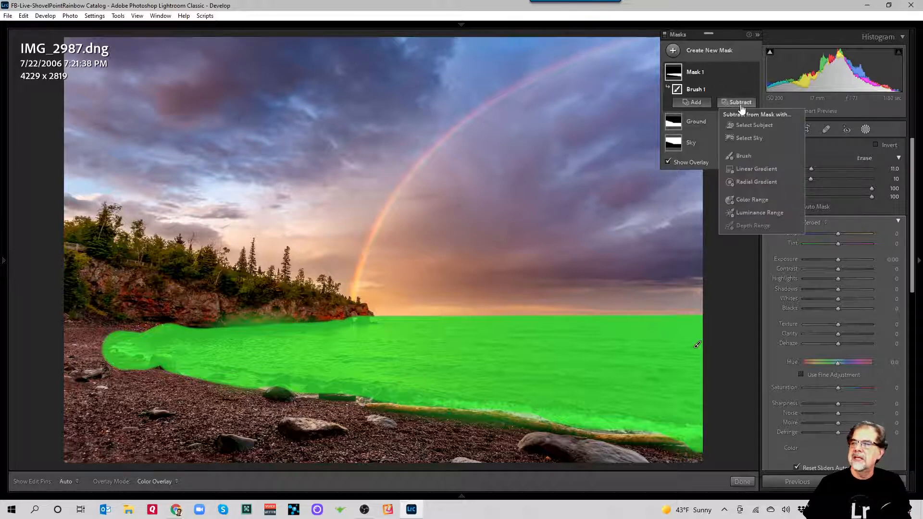
left_click(753, 199)
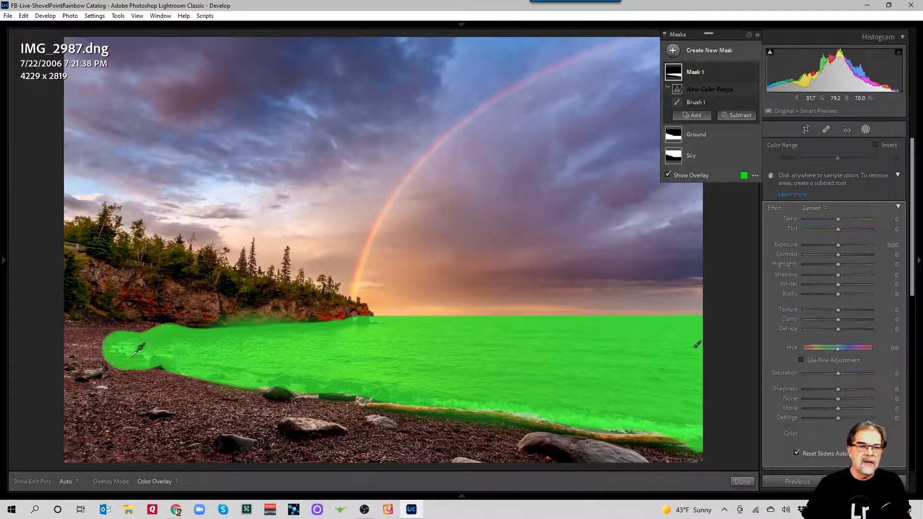
left_click(125, 364)
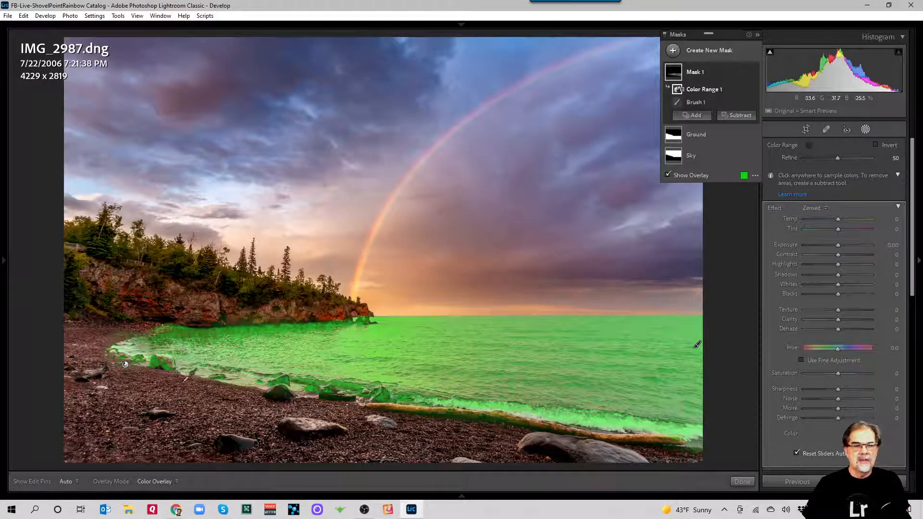
key("ctrl+z")
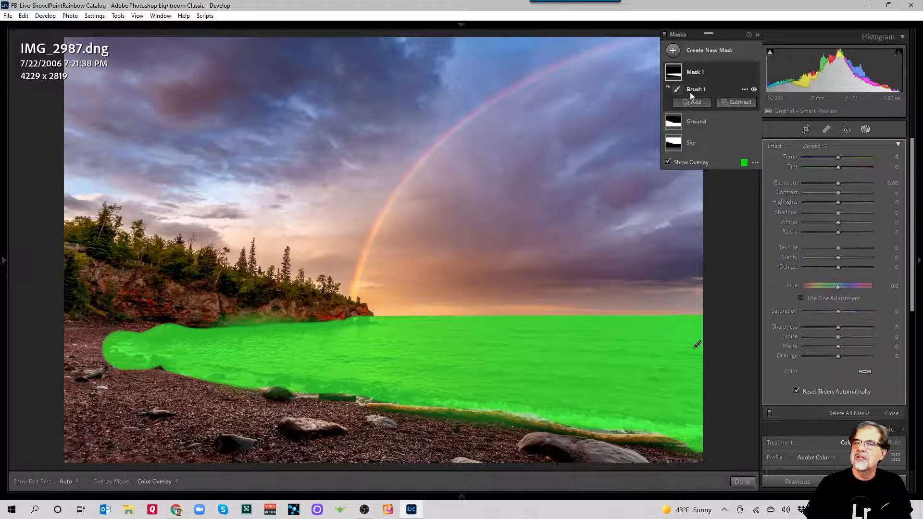
- Subtract a color range sampled from the dark beach stones at the shoreline from the water mask and set its Refine to 16
left_click(741, 103)
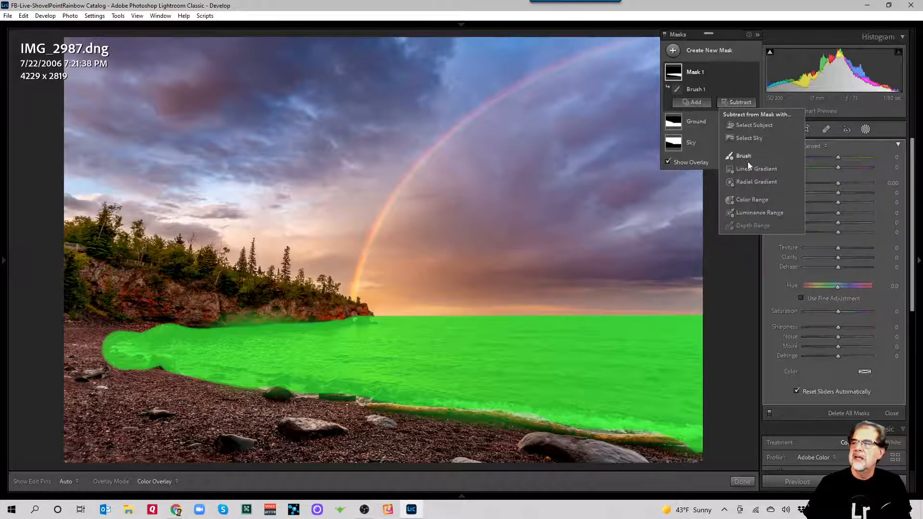
left_click(753, 199)
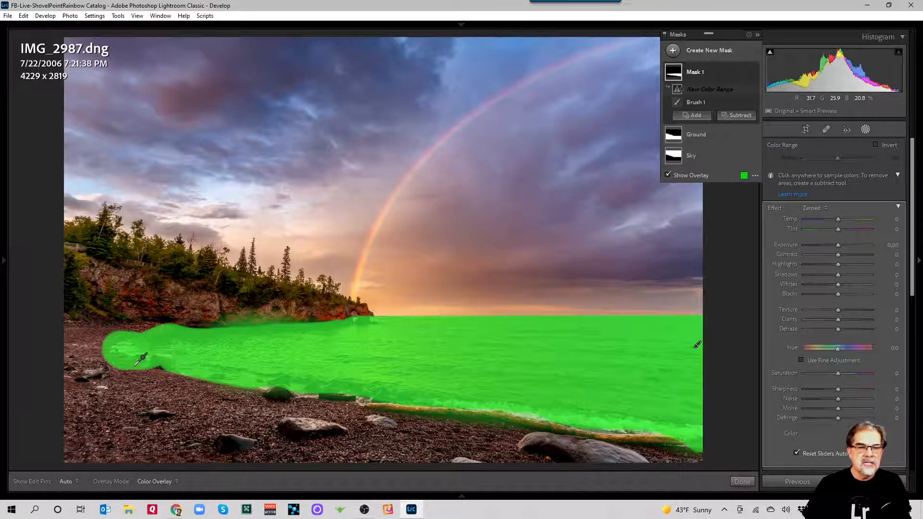
left_click(135, 365)
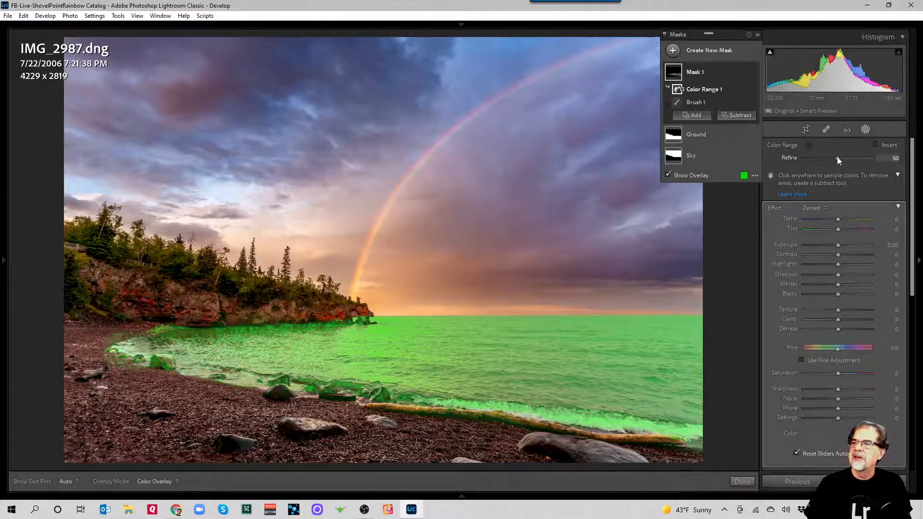
left_click_drag(838, 158, 814, 164)
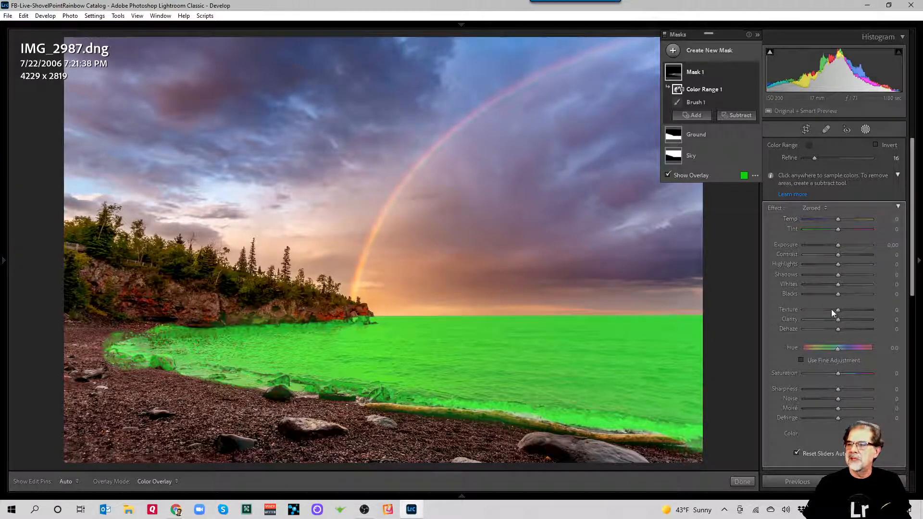
- Try Blacks -91, Saturation 40 and Temp 22 on the water mask
left_click_drag(838, 294, 808, 299)
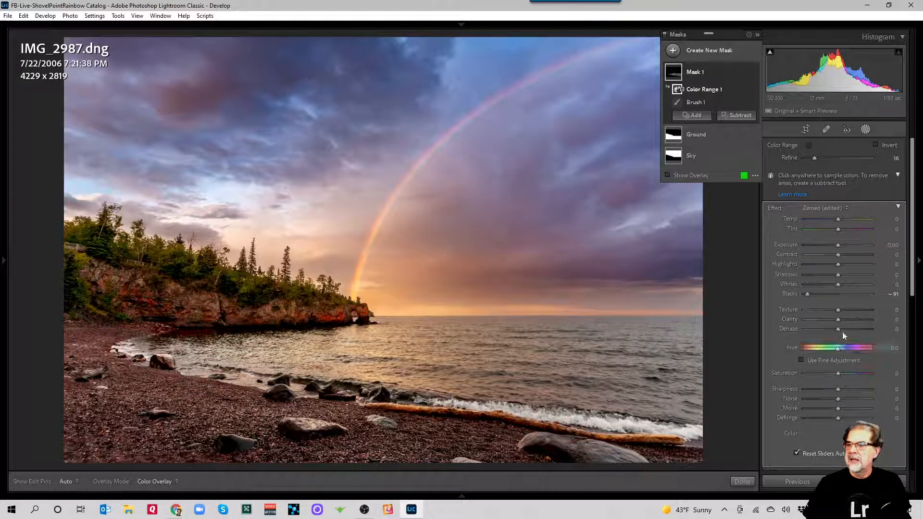
left_click_drag(838, 373, 851, 373)
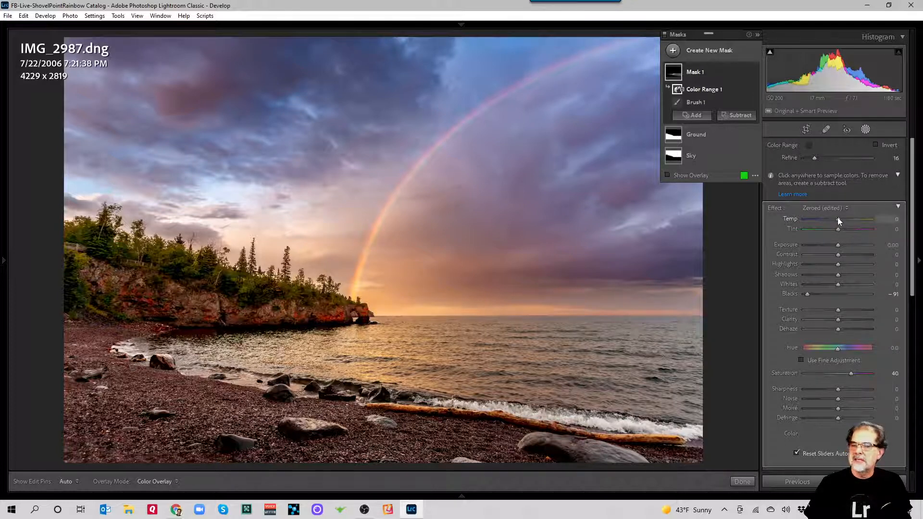
left_click_drag(841, 217, 845, 217)
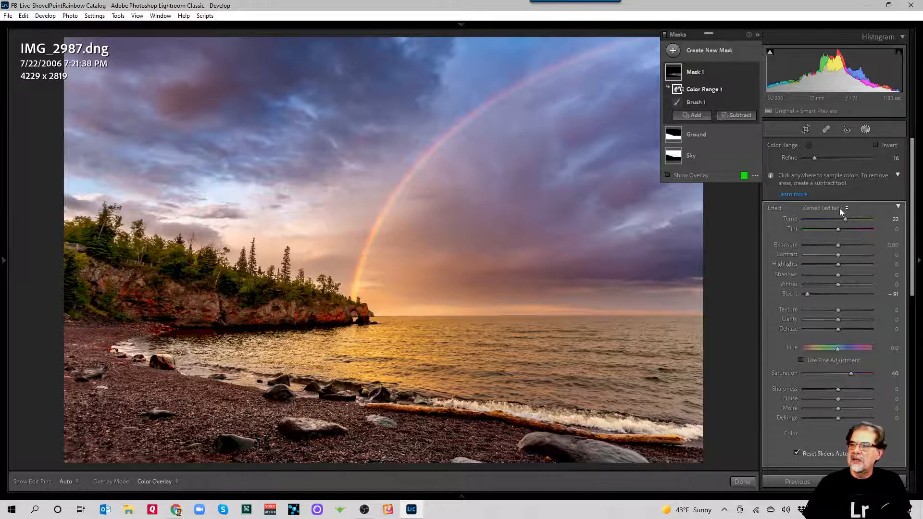
- Apply the 003WaterPreset effect to the water mask and move the mask list over the cliff, clear of the upper sky
left_click(840, 207)
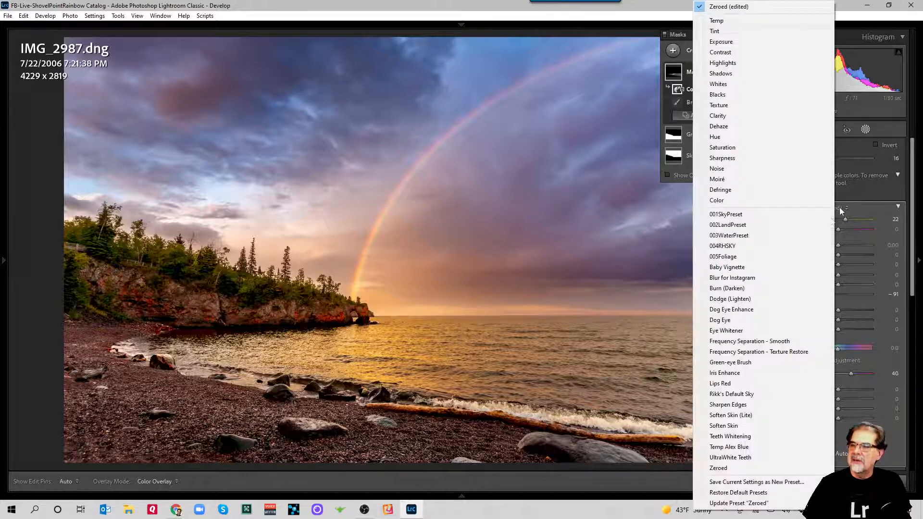
left_click(760, 234)
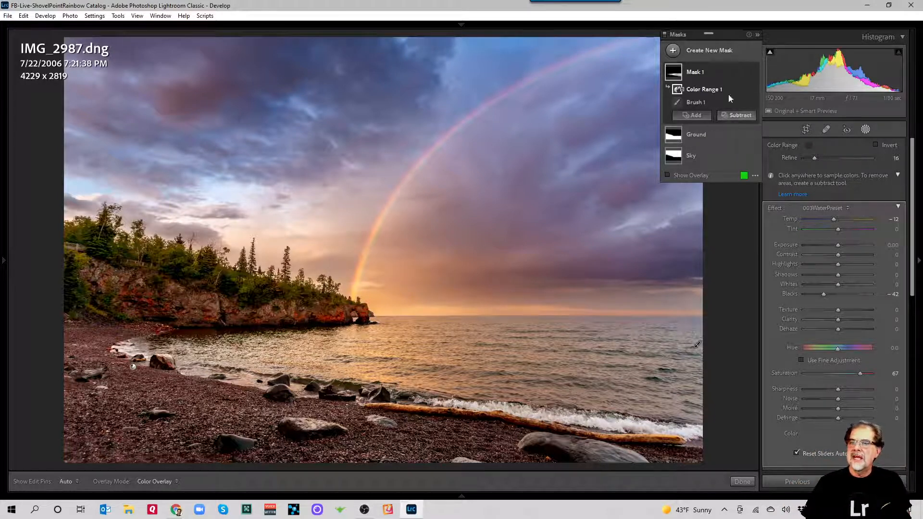
left_click_drag(716, 38, 273, 252)
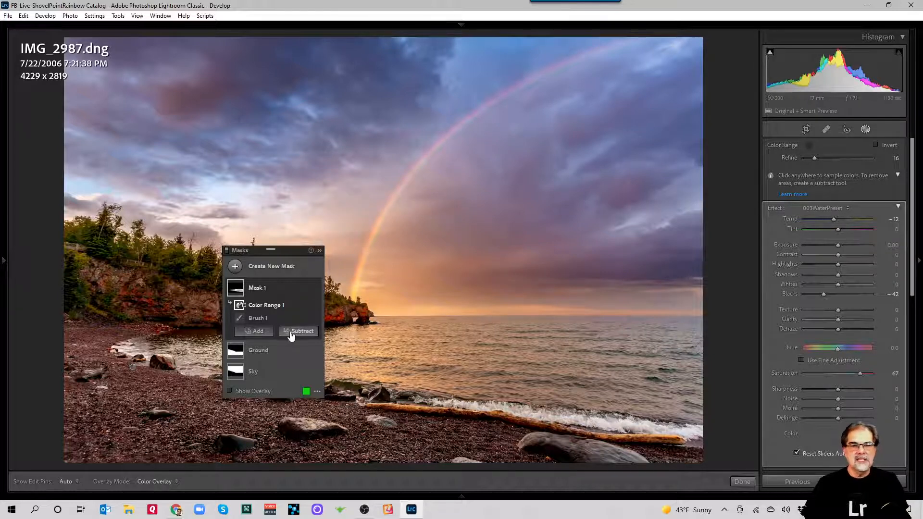
- Create a new brush mask with size 21 and feather 55 and paint the clouds under the rainbow's arc
left_click(235, 267)
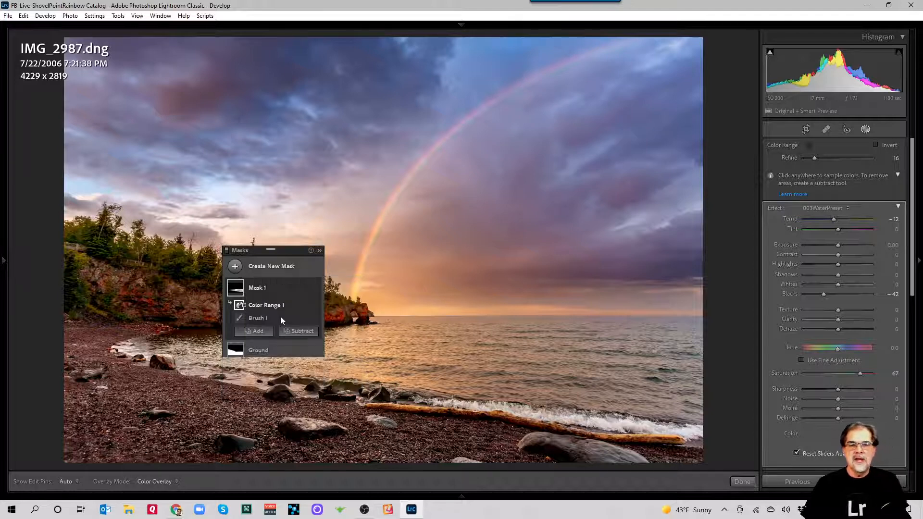
left_click(281, 316)
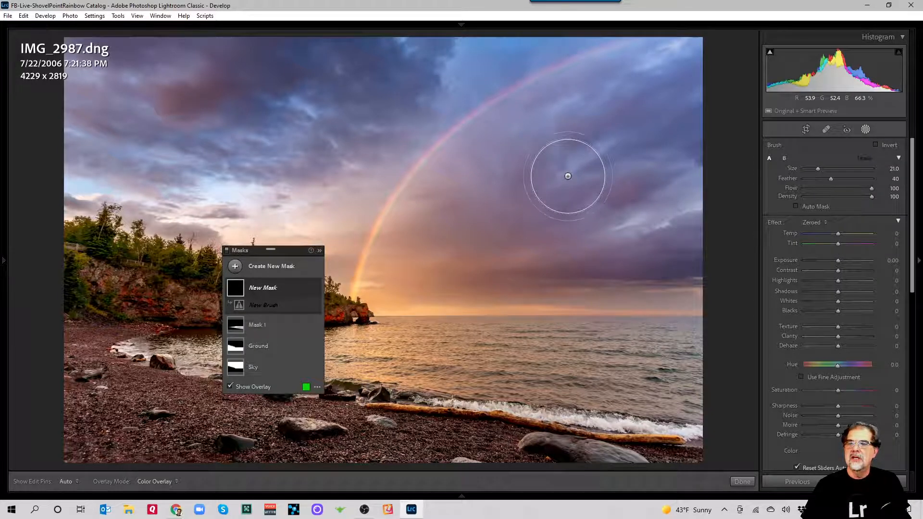
key("shift+bracketright")
key("h")
left_click_drag(638, 103, 661, 103)
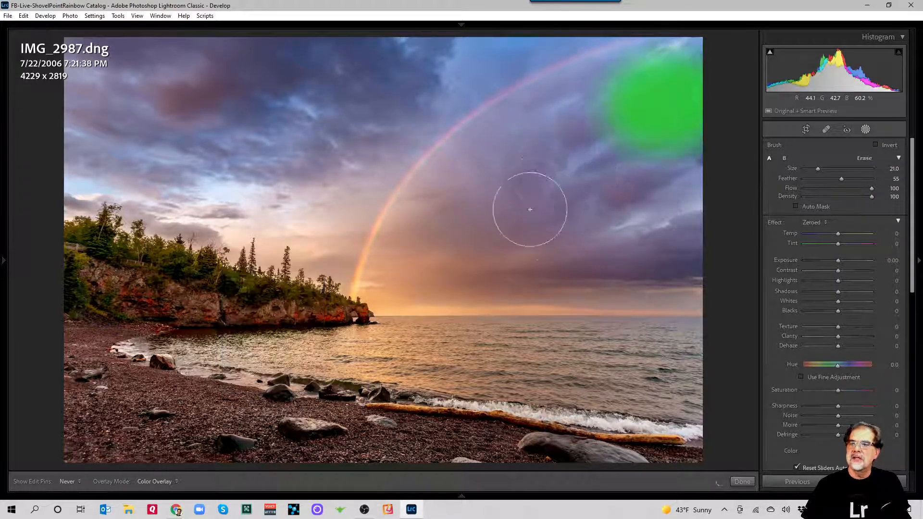
mouse_move(530, 209)
left_mouse_down()
mouse_move(474, 218)
mouse_move(646, 215)
mouse_move(680, 200)
left_mouse_up()
key("h")
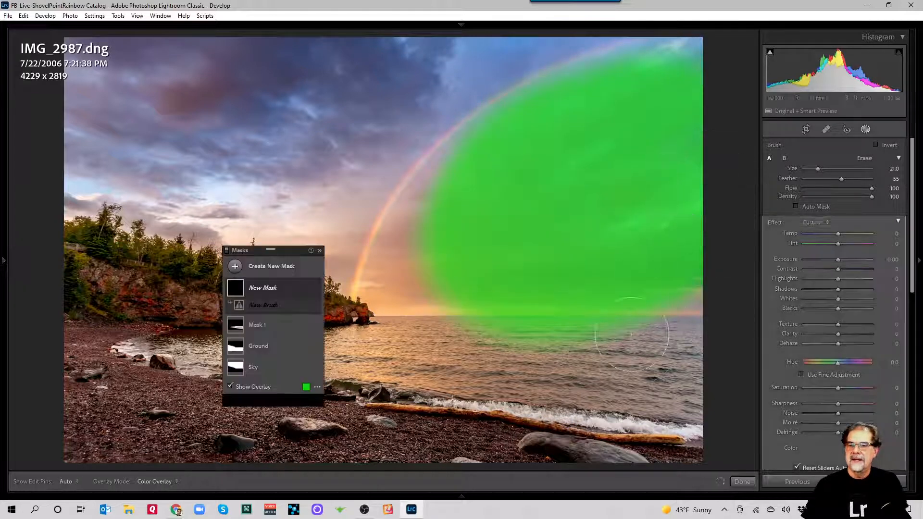
- Erase the mask's spill just above the horizon and paint the dark clouds outside the rainbow into the same mask
key("h")
key("alt")
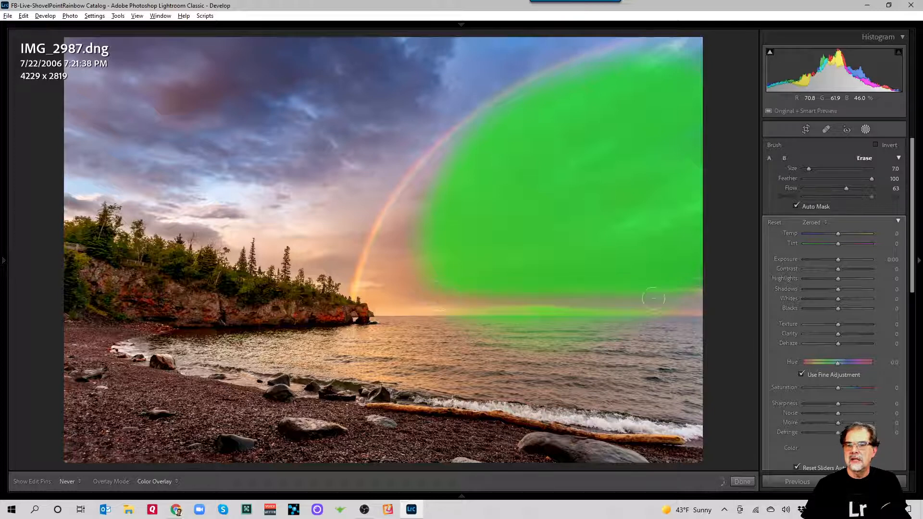
mouse_move(381, 99)
left_mouse_down()
mouse_move(371, 103)
mouse_move(397, 51)
mouse_move(241, 120)
mouse_move(257, 66)
mouse_move(412, 39)
mouse_move(453, 62)
left_mouse_up()
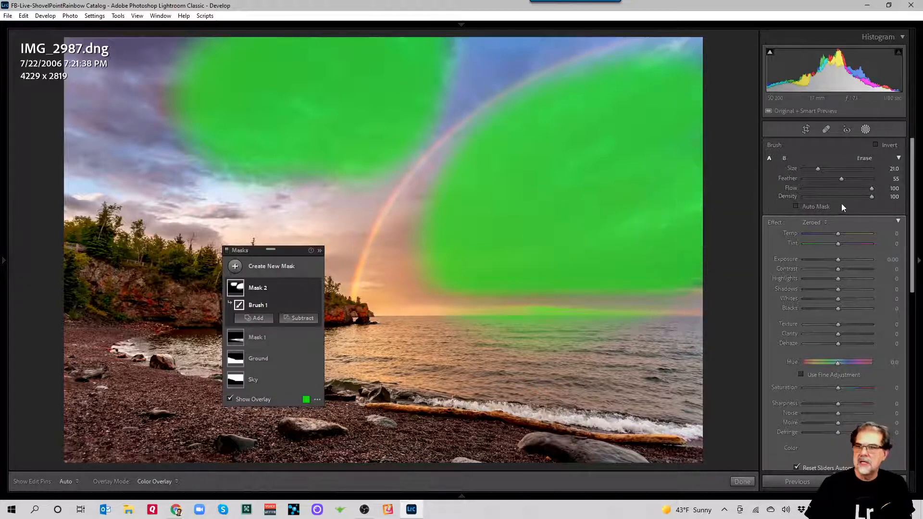
- Apply the 004RHSKY effect to the brushed cloud mask and compare the photo with that mask hidden and shown
left_click(819, 223)
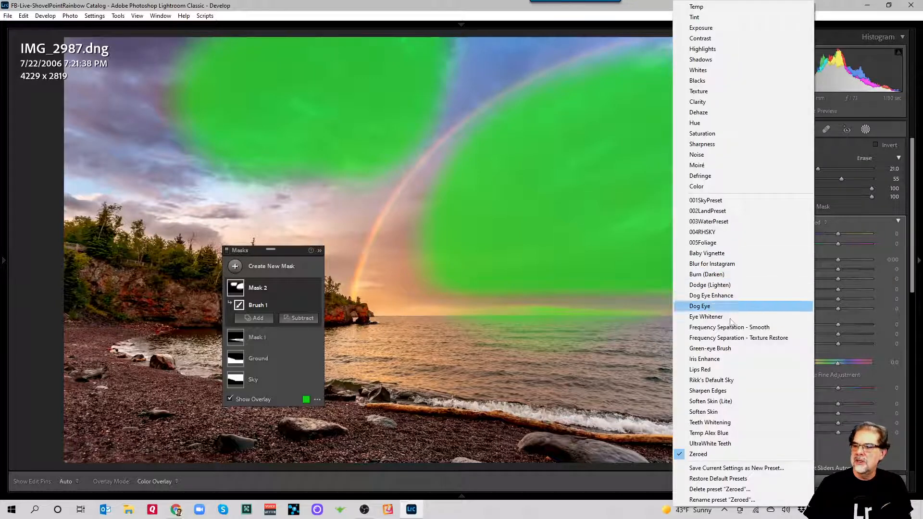
left_click(712, 232)
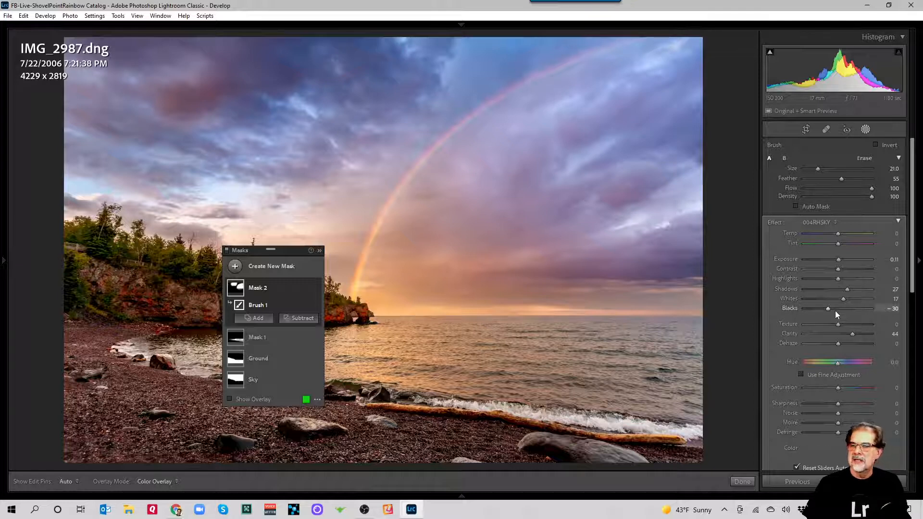
mouse_move(311, 291)
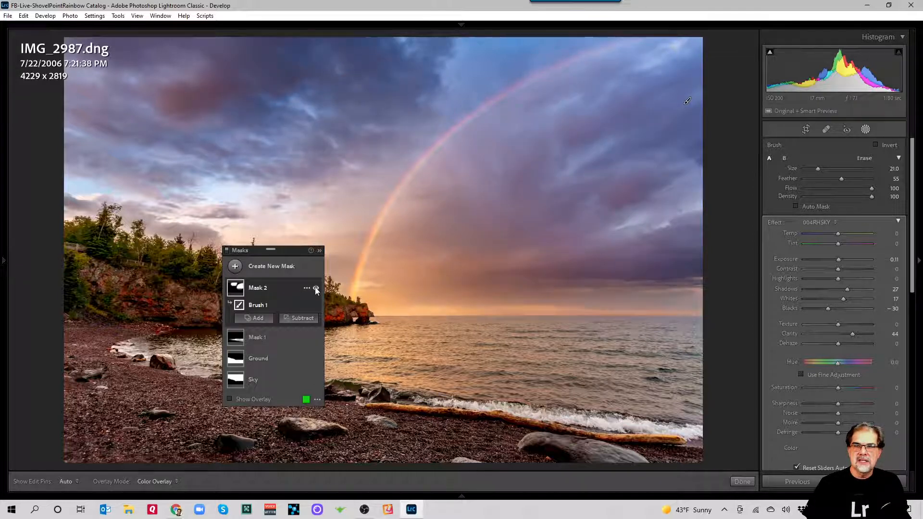
left_click(316, 289)
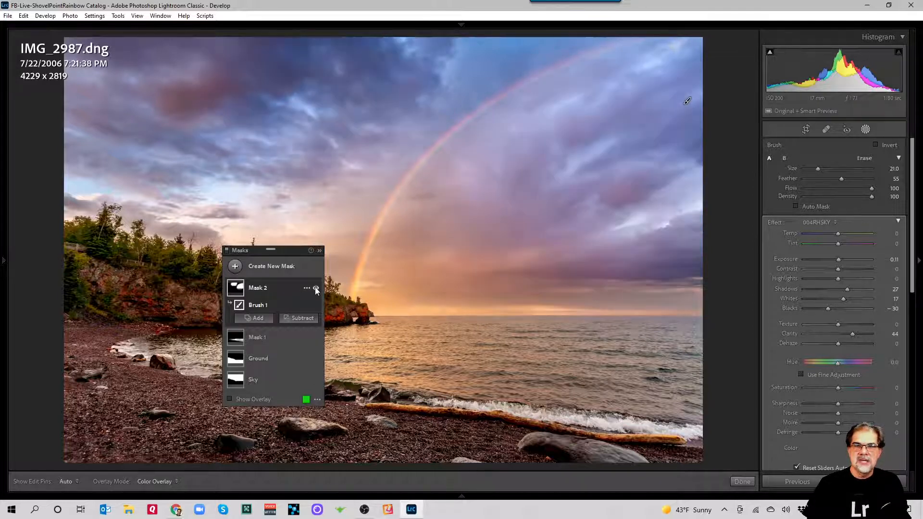
left_click(316, 288)
left_click(316, 288)
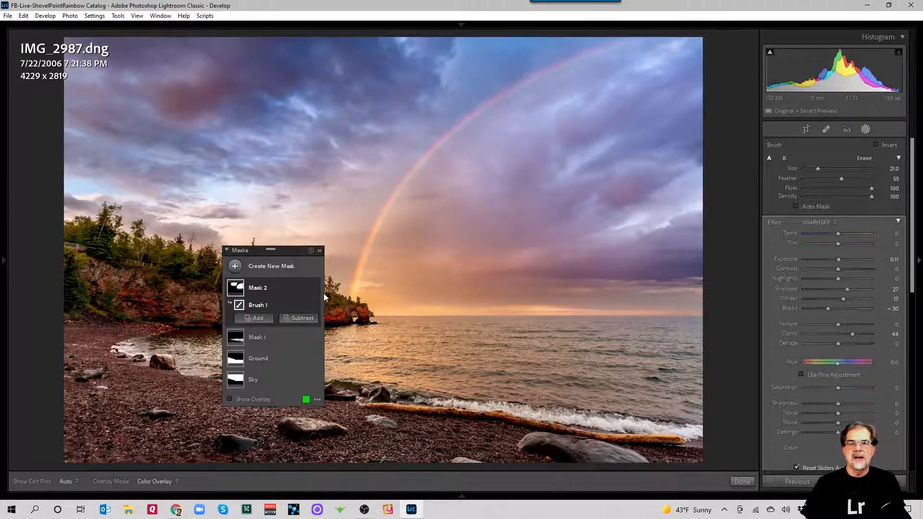
key("h")
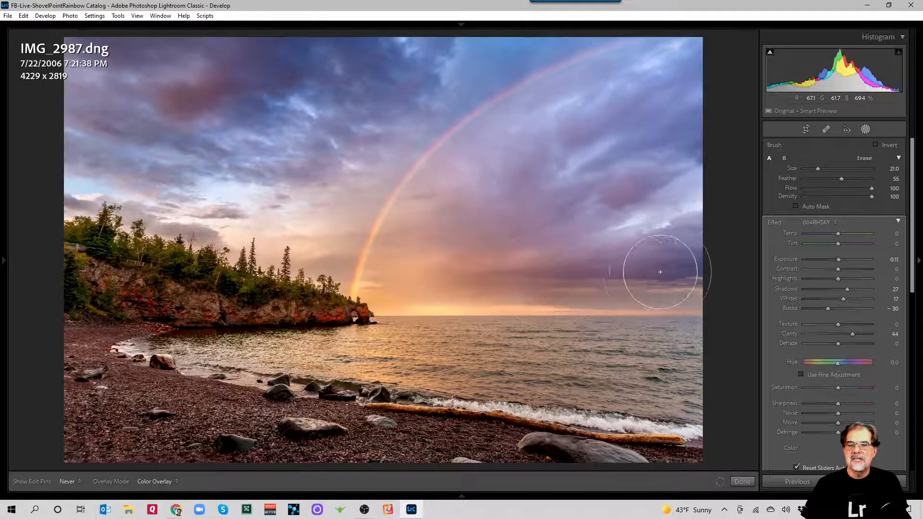
key("h")
key("ctrl+z")
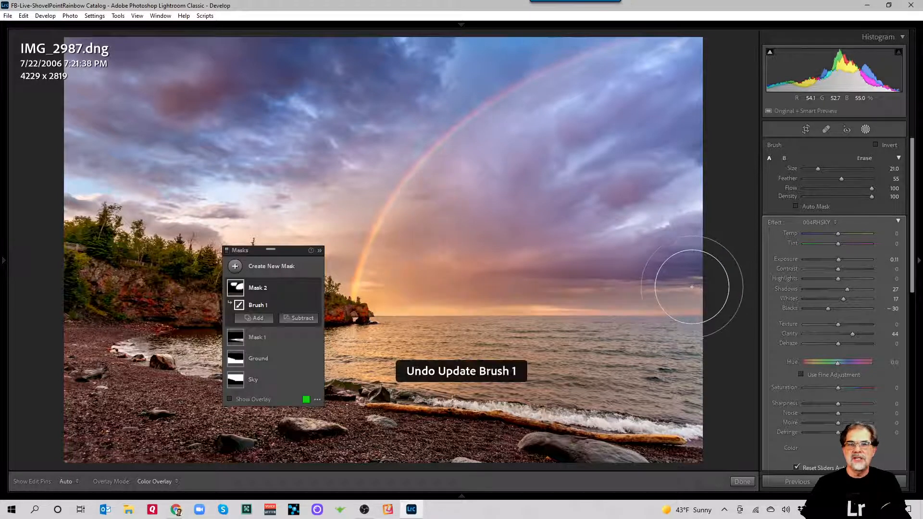
- Erase the cloud mask just above the horizon and along both sides of the rainbow, using an auto-masked eraser of size 7 and feather 100
key("alt")
key("h")
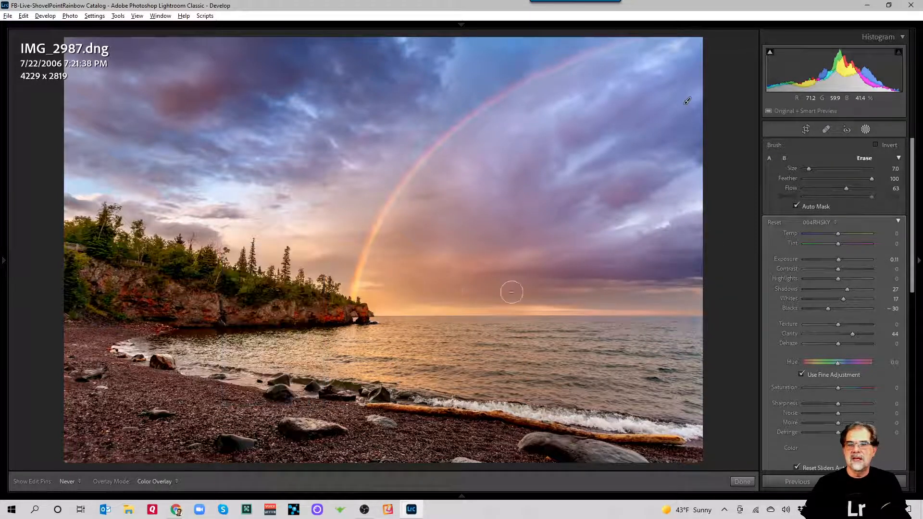
left_click_drag(512, 292, 631, 293)
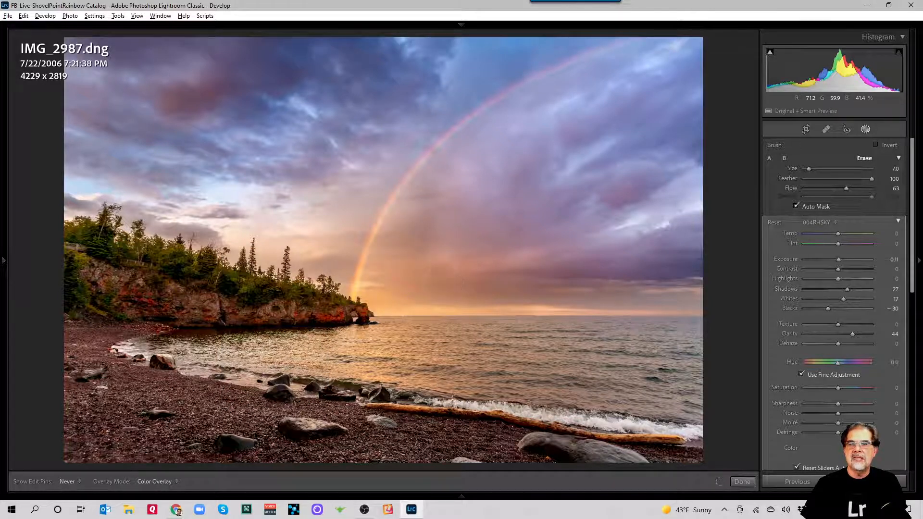
left_click_drag(529, 107, 681, 41)
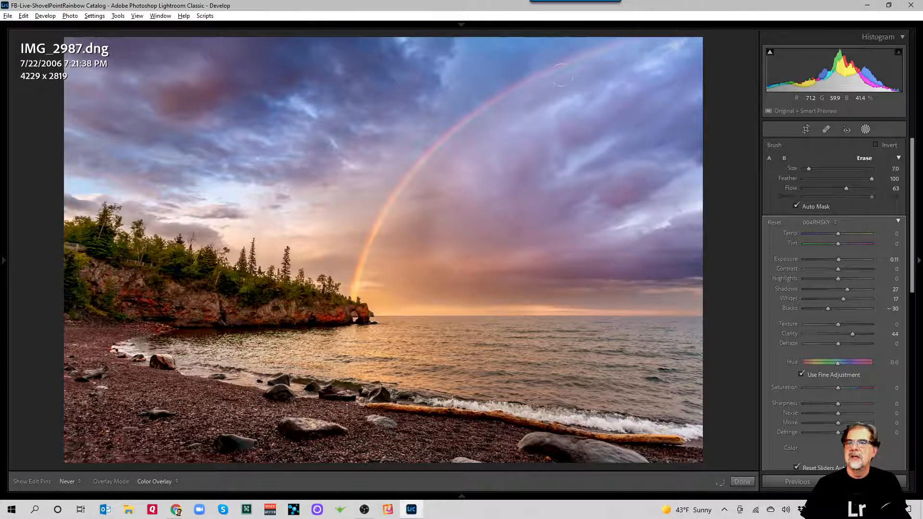
mouse_move(530, 87)
left_mouse_down()
mouse_move(639, 33)
mouse_move(538, 66)
left_mouse_up()
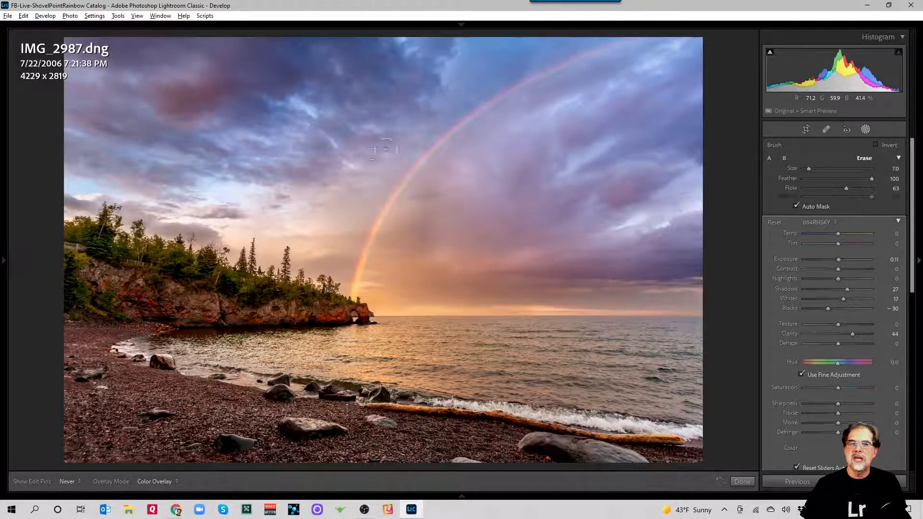
left_click_drag(386, 150, 427, 119)
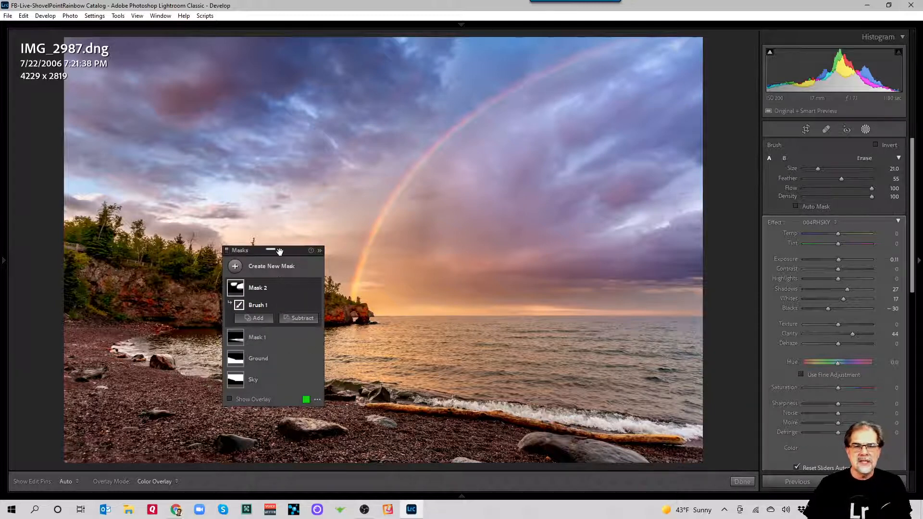
mouse_move(279, 251)
left_mouse_down()
mouse_move(722, 96)
mouse_move(673, 60)
left_mouse_up()
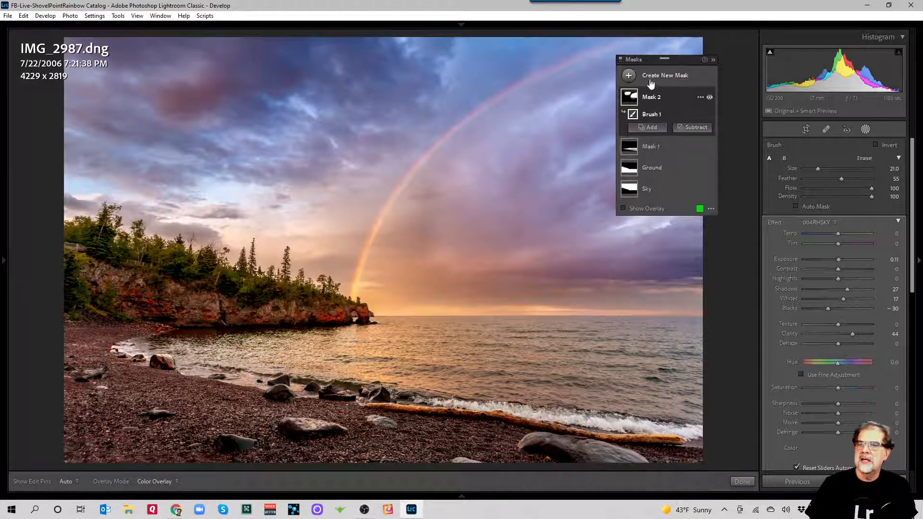
left_click(630, 76)
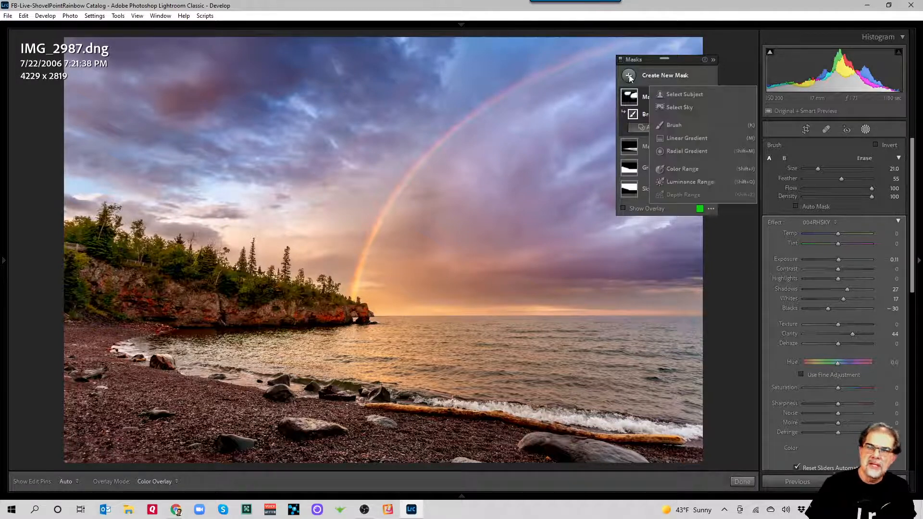
left_click(673, 125)
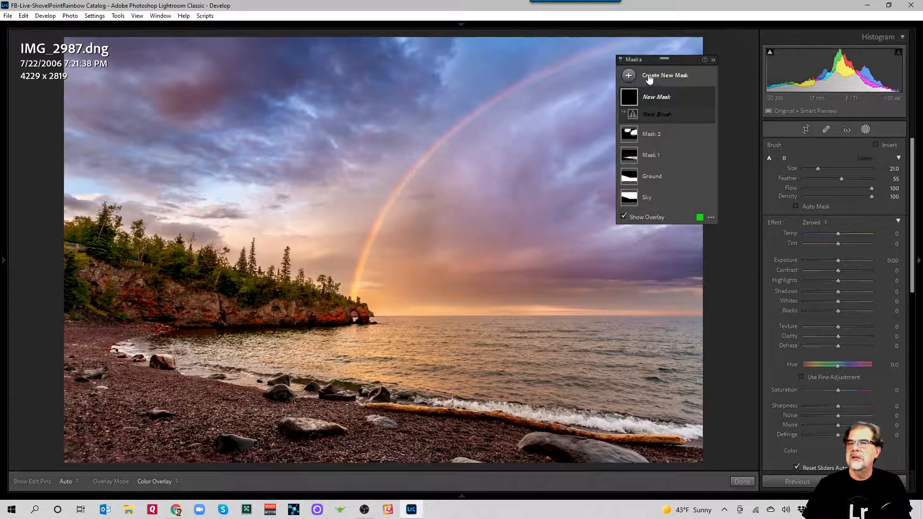
key("ctrl+z")
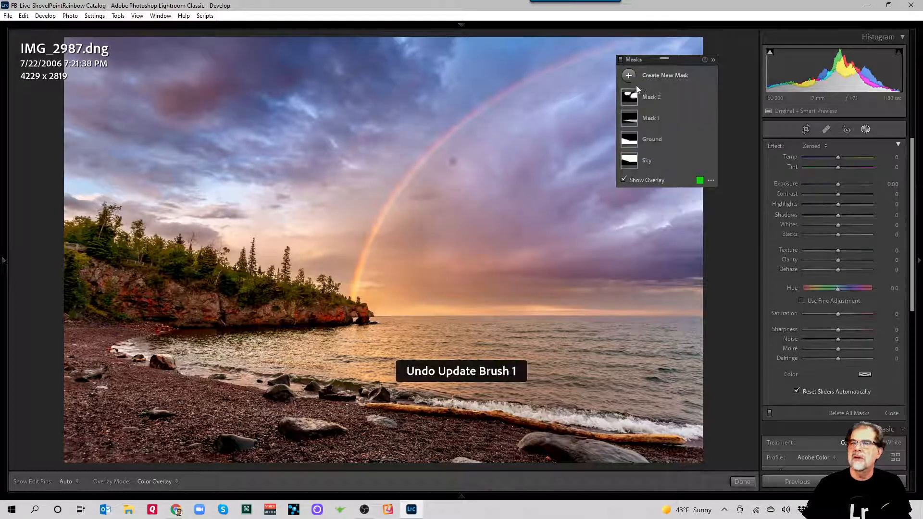
- Create a color range mask sampled from the green trees on the cliff and set its Refine amount to 19
left_click(630, 76)
left_click(669, 169)
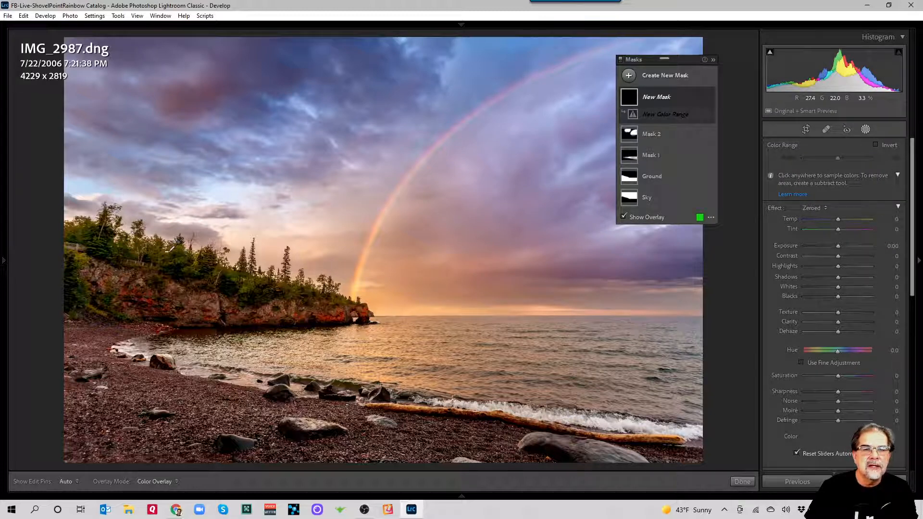
left_click(167, 253)
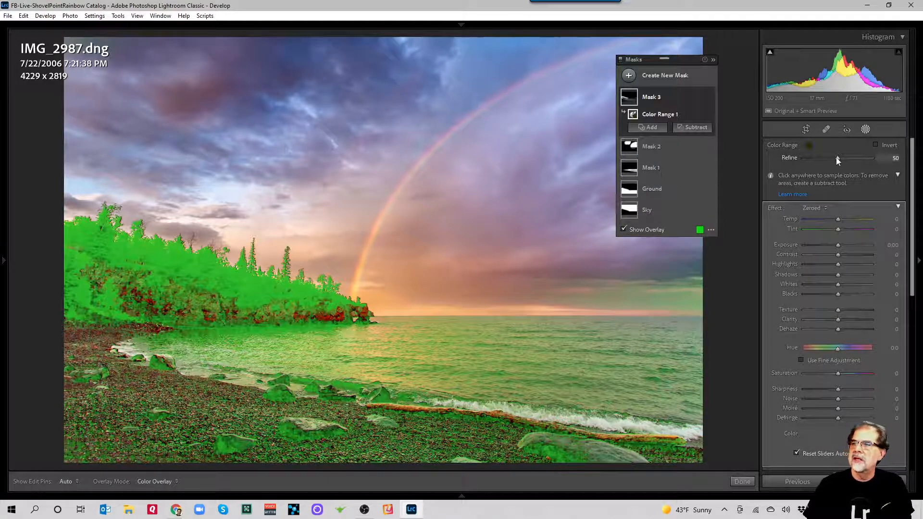
left_click_drag(835, 157, 818, 157)
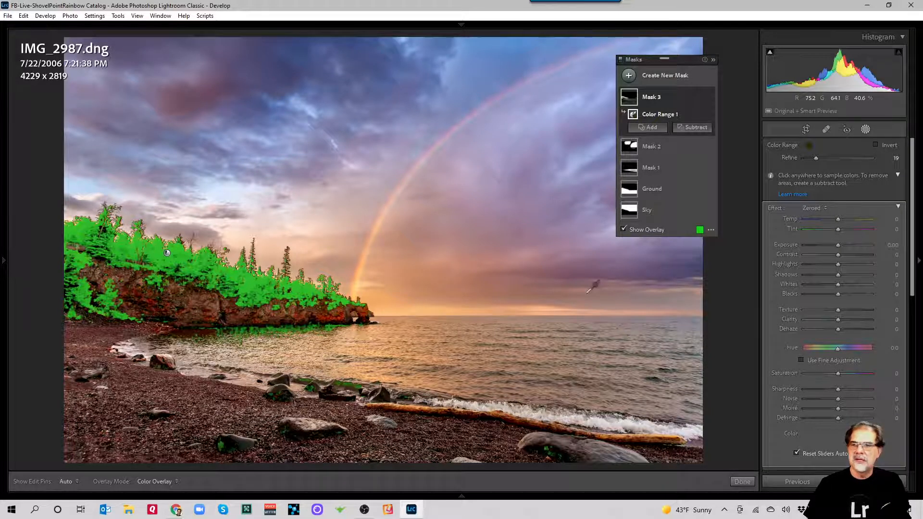
- Subtract the beach and shoreline rocks from the foliage color range mask with a brush of size 21 and feather 55
left_click(692, 127)
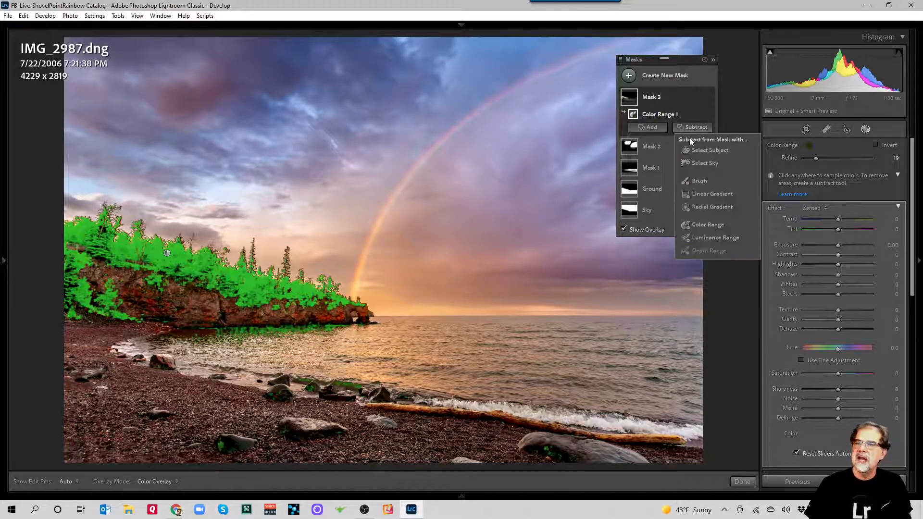
left_click(700, 182)
key("h")
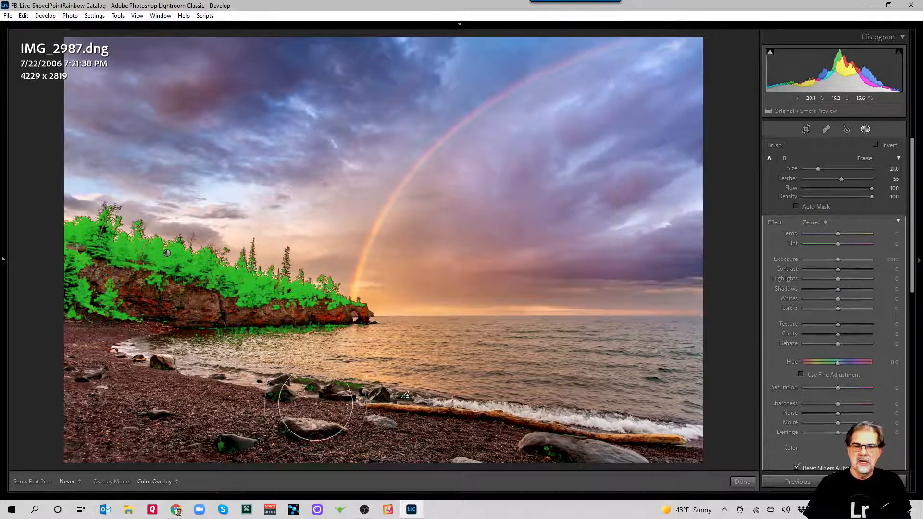
mouse_move(315, 407)
left_mouse_down()
mouse_move(384, 413)
mouse_move(255, 409)
mouse_move(298, 360)
mouse_move(336, 369)
mouse_move(140, 369)
mouse_move(36, 397)
mouse_move(422, 451)
left_mouse_up()
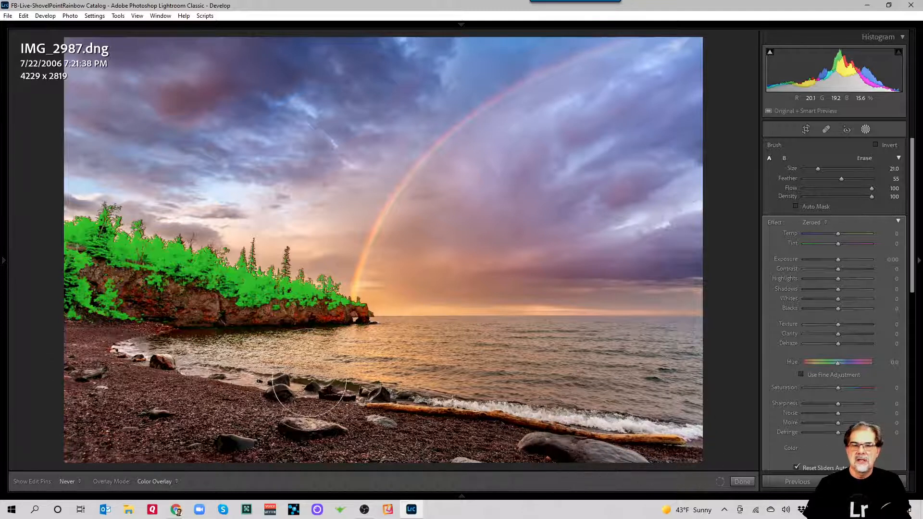
left_click_drag(309, 379, 377, 383)
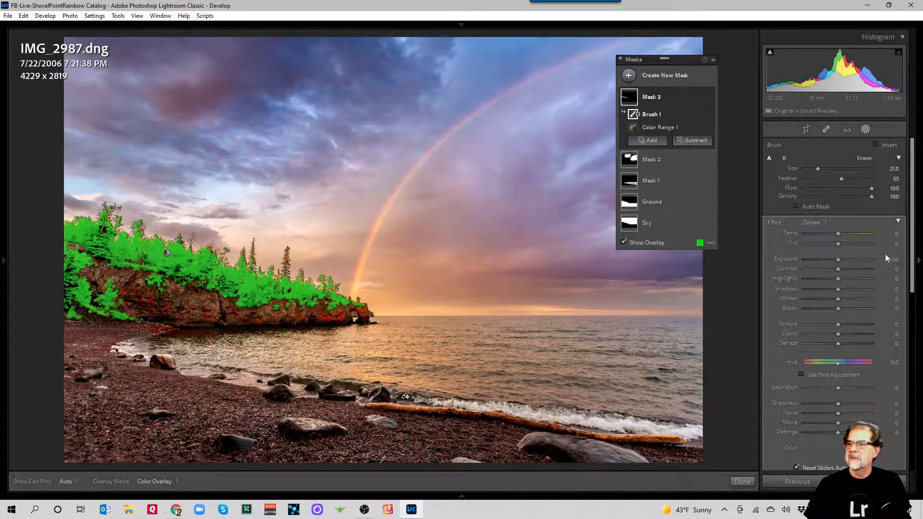
- Try an exposure of 0.43 on the foliage mask and replace it with the 005Foliage effect
mouse_move(839, 260)
left_mouse_down()
mouse_move(863, 254)
mouse_move(842, 259)
left_mouse_up()
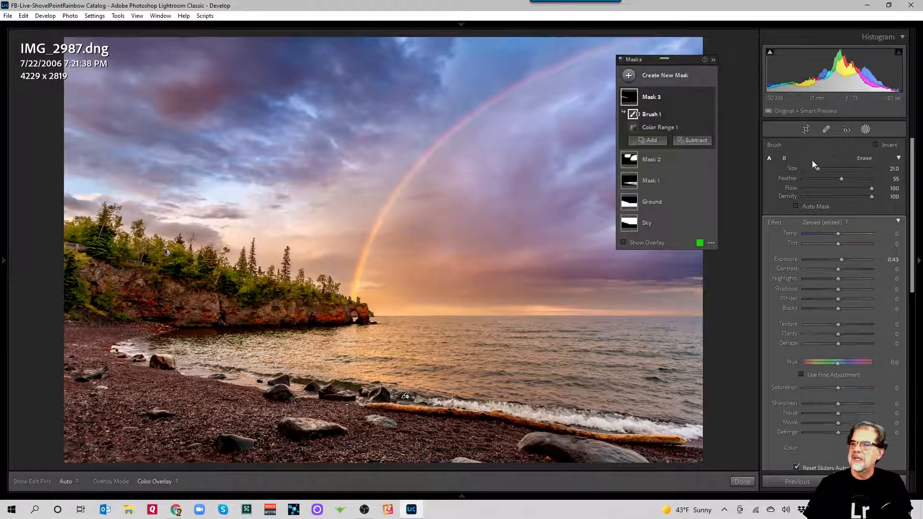
left_click(820, 220)
left_click(733, 255)
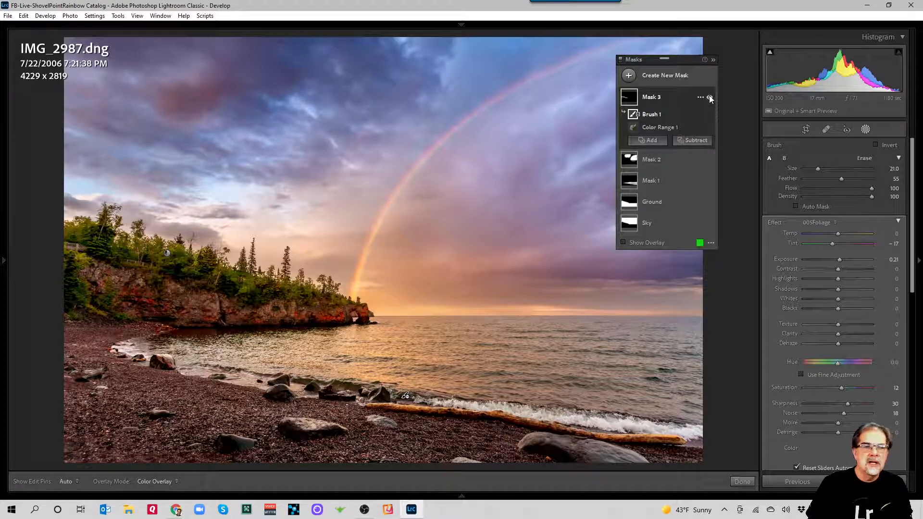
- Compare the photo with the foliage mask hidden and shown
left_click(709, 97)
left_click(709, 97)
left_click(710, 98)
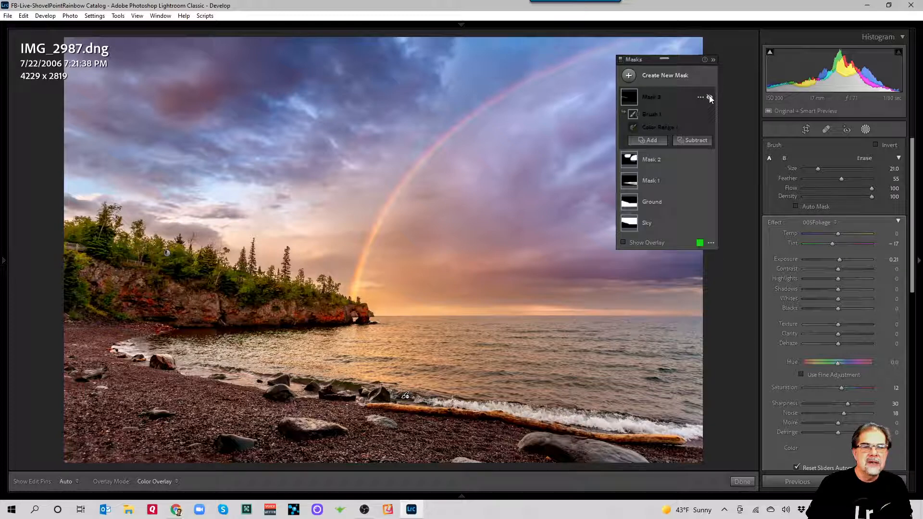
left_click(709, 97)
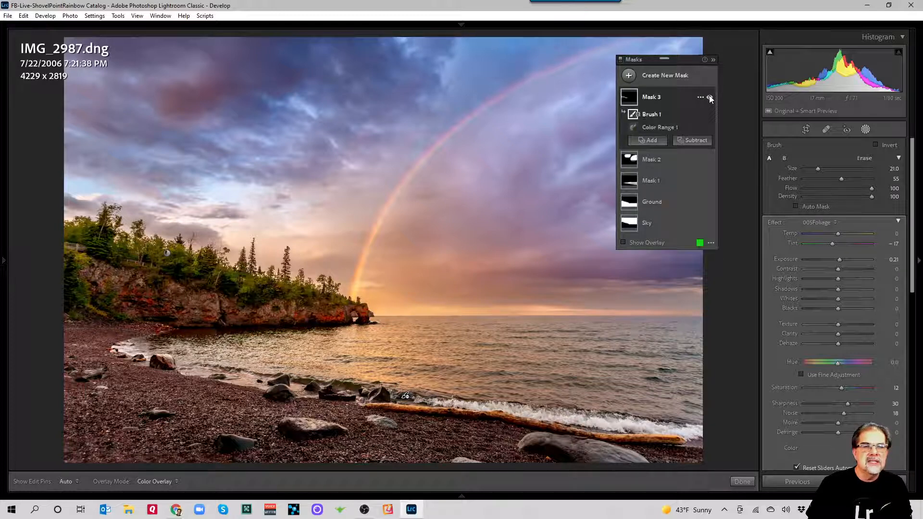
left_click(709, 98)
left_click(710, 97)
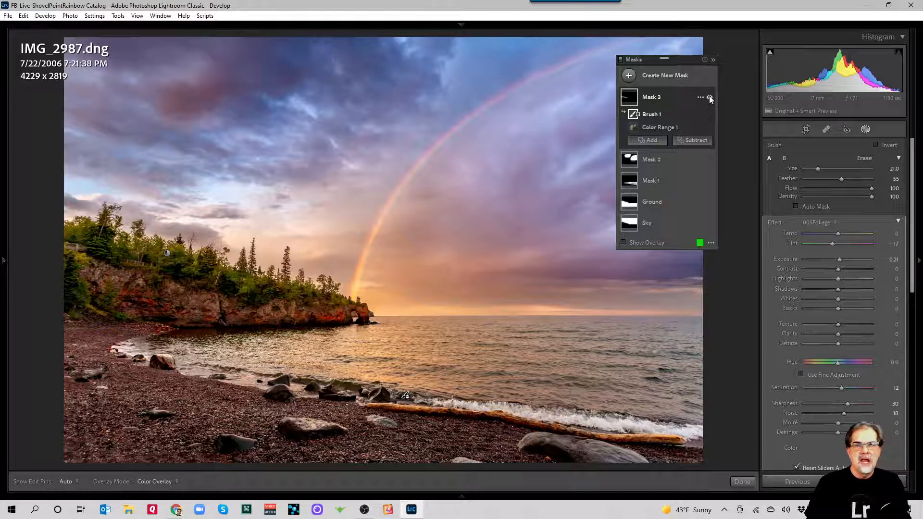
- Load the 003Finished Edit snapshot and leave masking to review its basic adjustments
left_click_drag(664, 57, 715, 30)
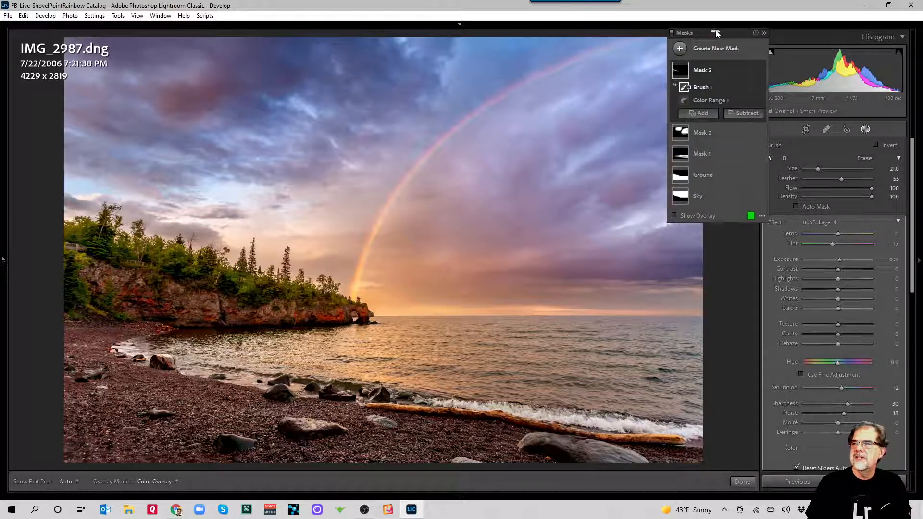
left_click(3, 260)
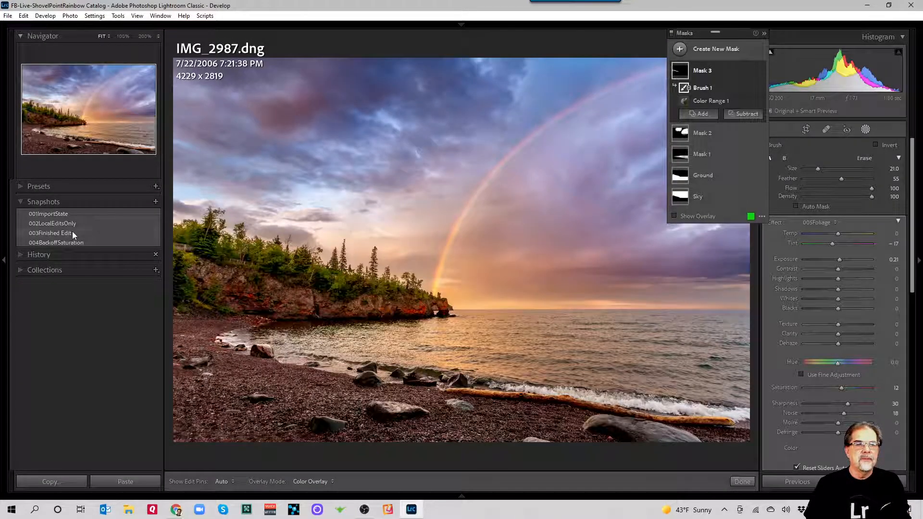
left_click(72, 232)
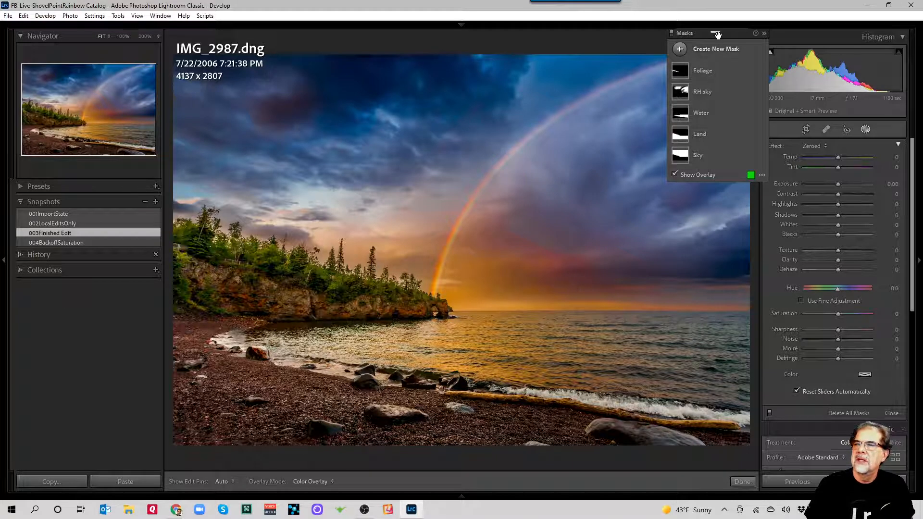
left_click(864, 130)
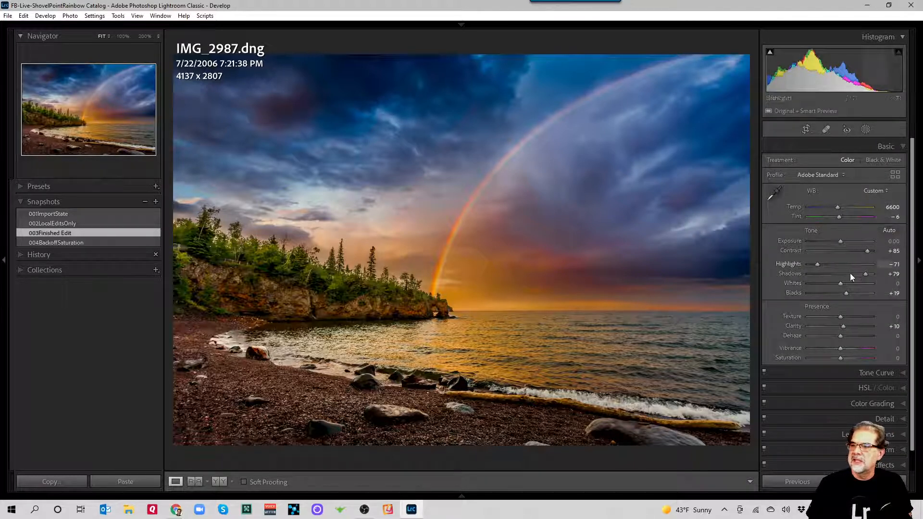
scroll(852, 348, "down", 2)
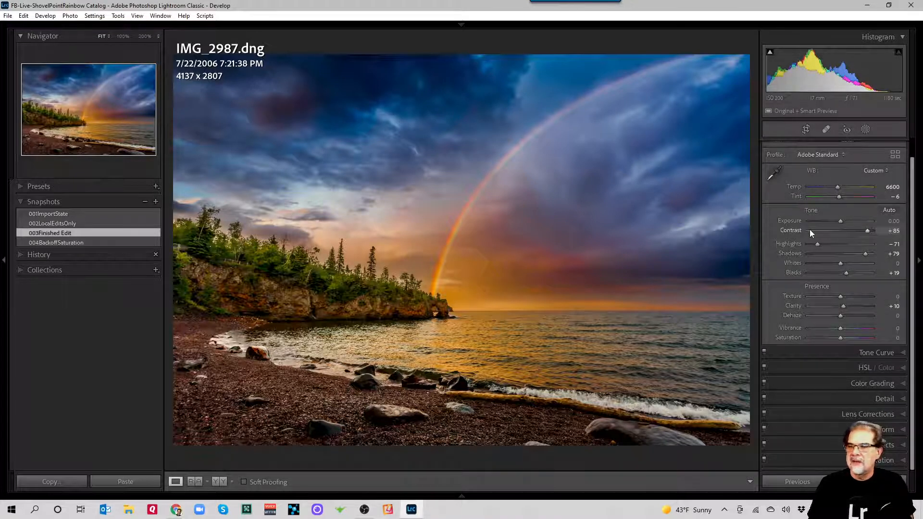
- Try a global saturation of -29 and reset it, and compare the 004BackoffSaturation snapshot with 003Finished Edit
left_click_drag(841, 338, 832, 344)
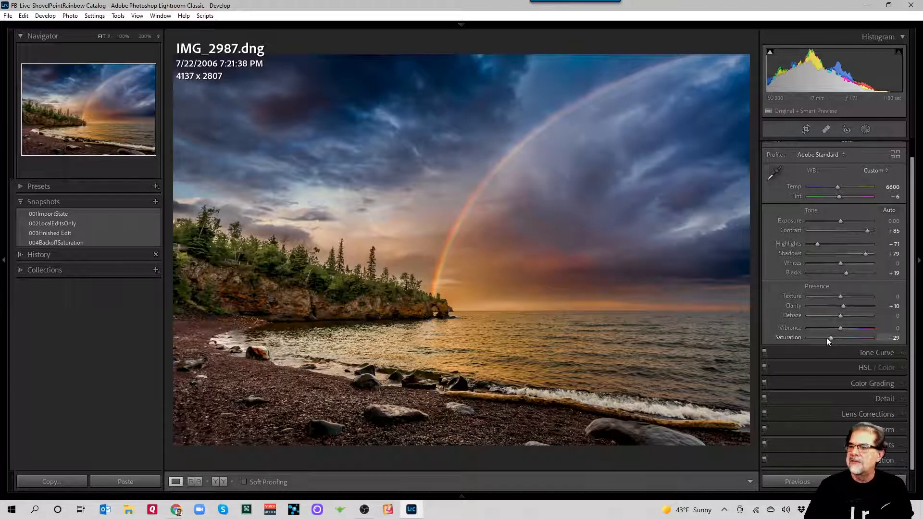
double_click(826, 338)
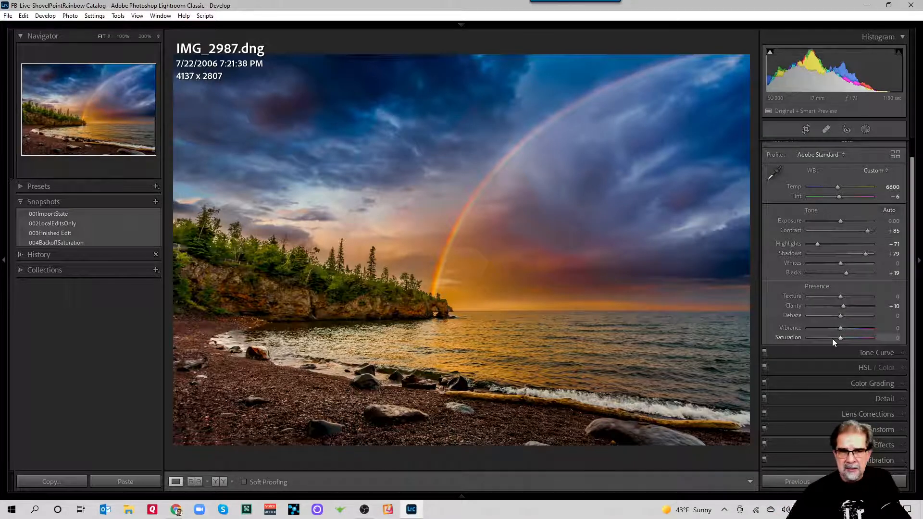
left_click(62, 242)
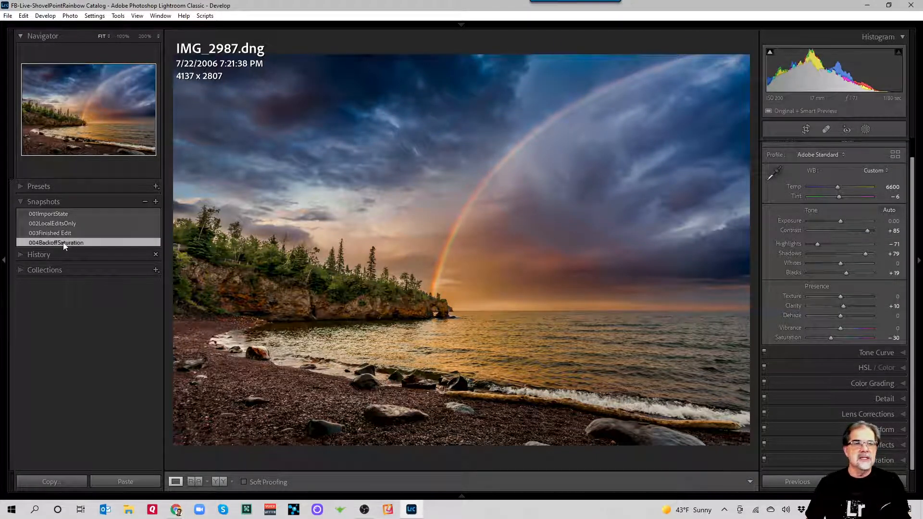
left_click(71, 234)
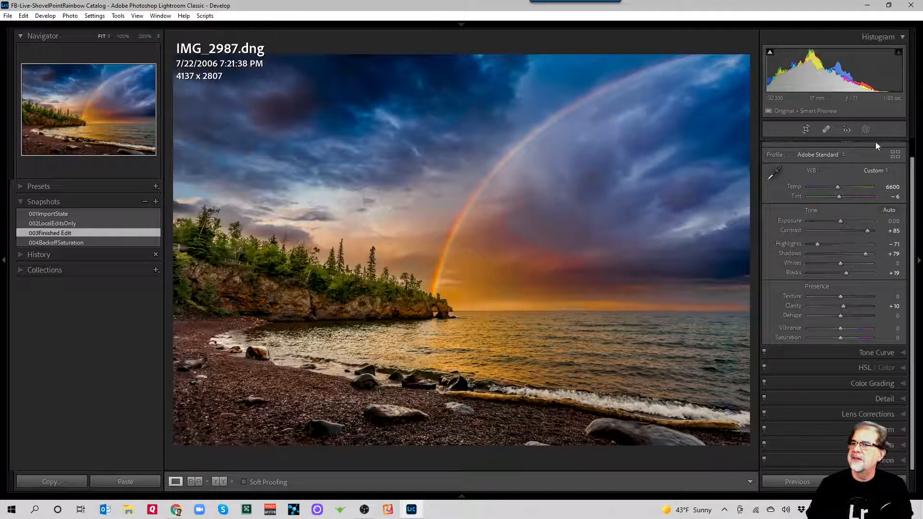
- Examine the Foliage, RH sky, Water, Land and Sky masks of the finished edit, including their components and effect settings
left_click(865, 130)
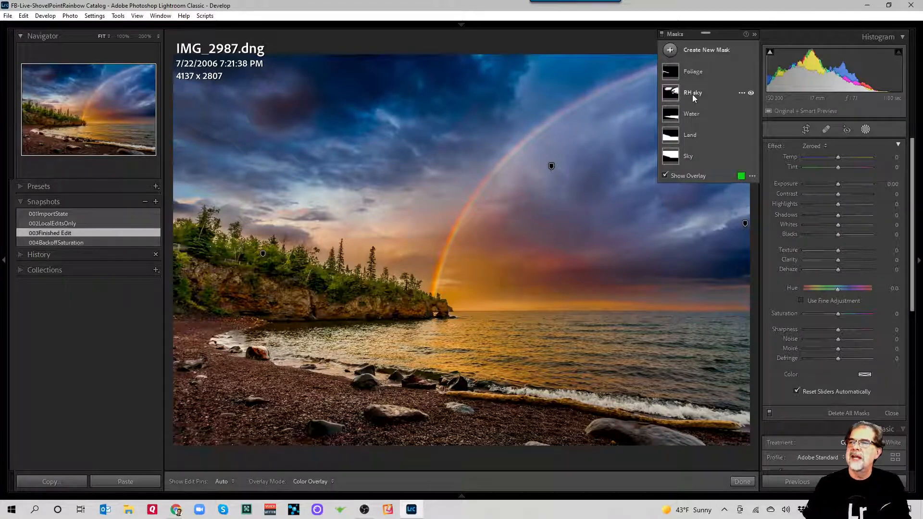
left_click(688, 74)
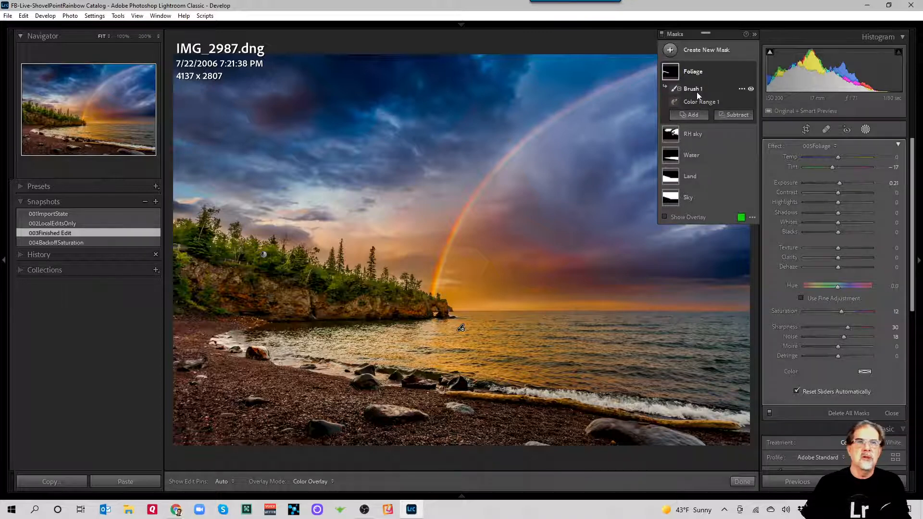
left_click(700, 128)
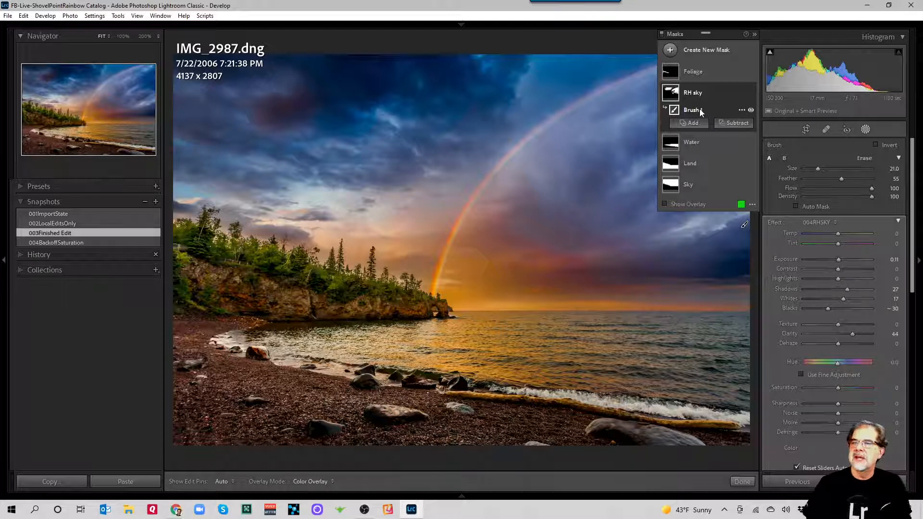
left_click(702, 141)
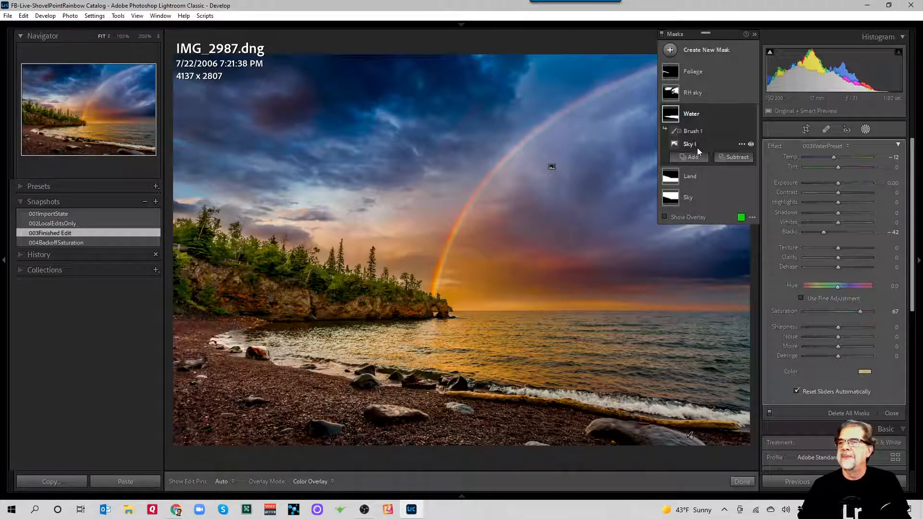
left_click(690, 146)
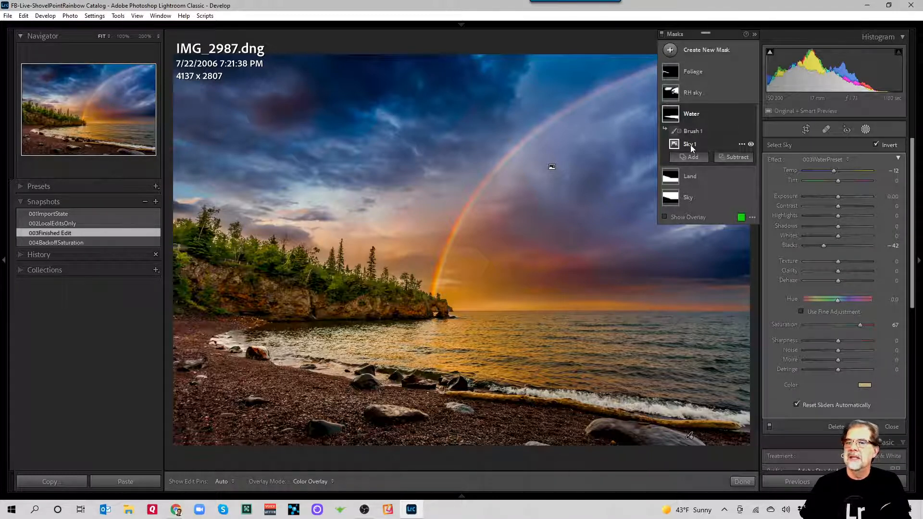
left_click(693, 134)
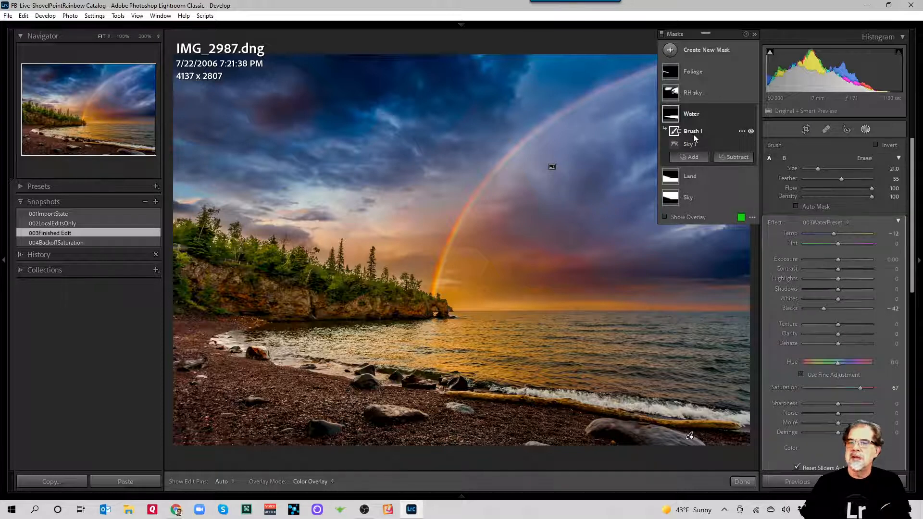
left_click(696, 177)
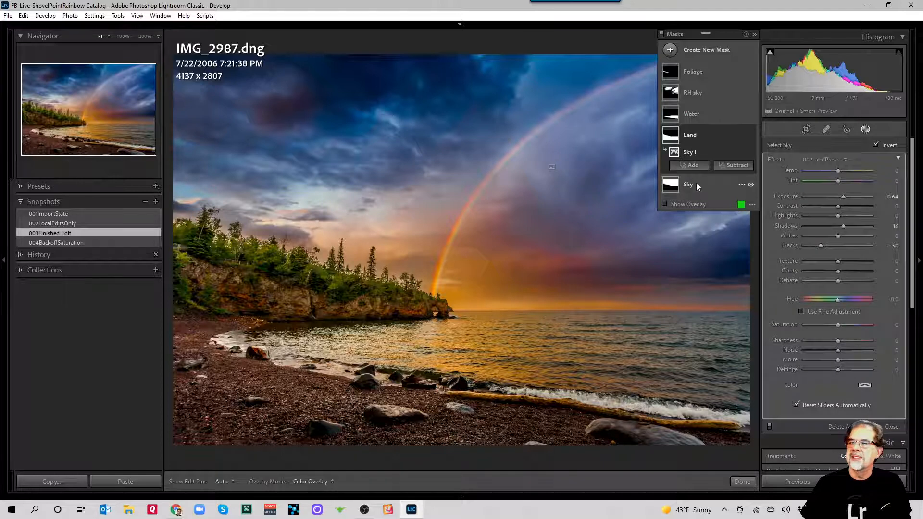
left_click(696, 184)
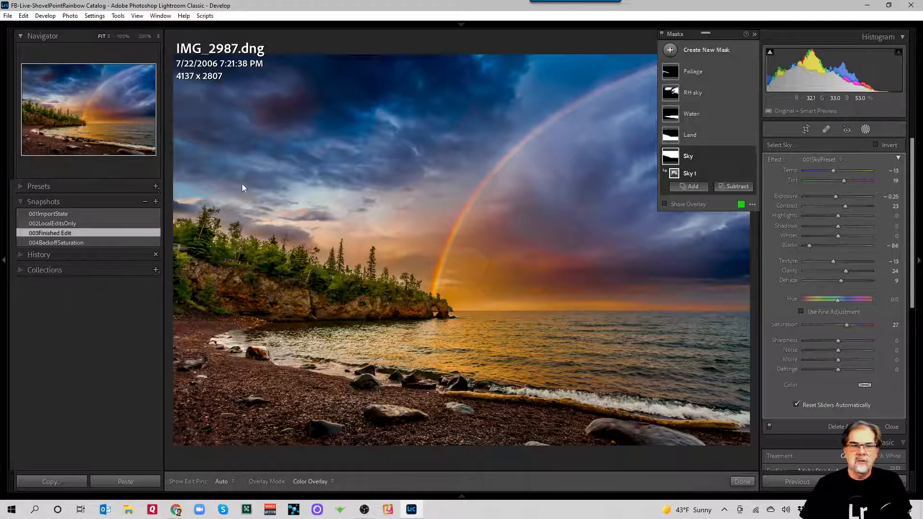
- Load the 001ImportState snapshot to return the photo to its unedited state
left_click(55, 214)
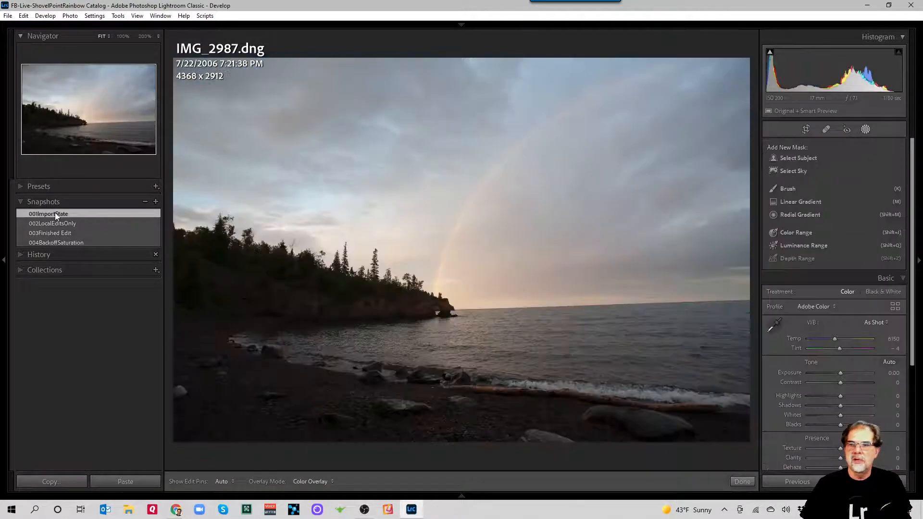
- Try a luminance range mask, sampling different bright areas of the sky around the rainbow and adjusting the range's lower limit
left_click(806, 245)
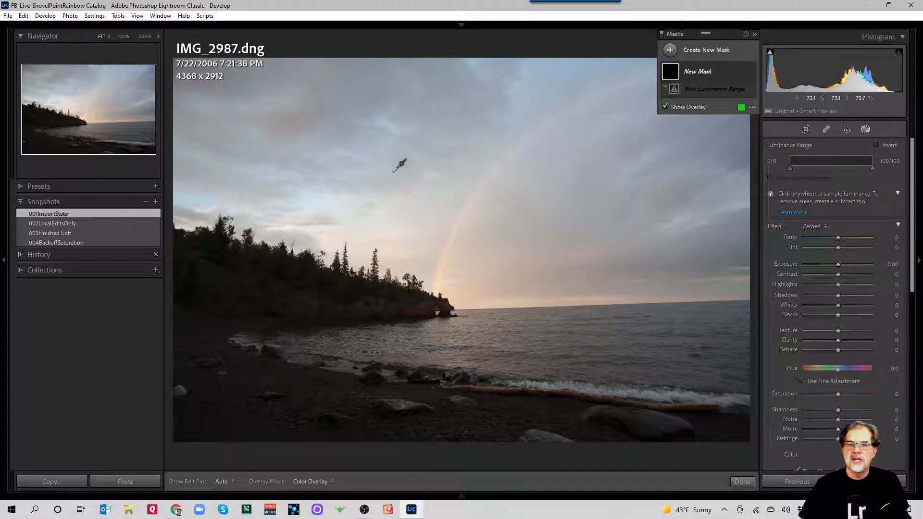
left_click_drag(504, 201, 541, 237)
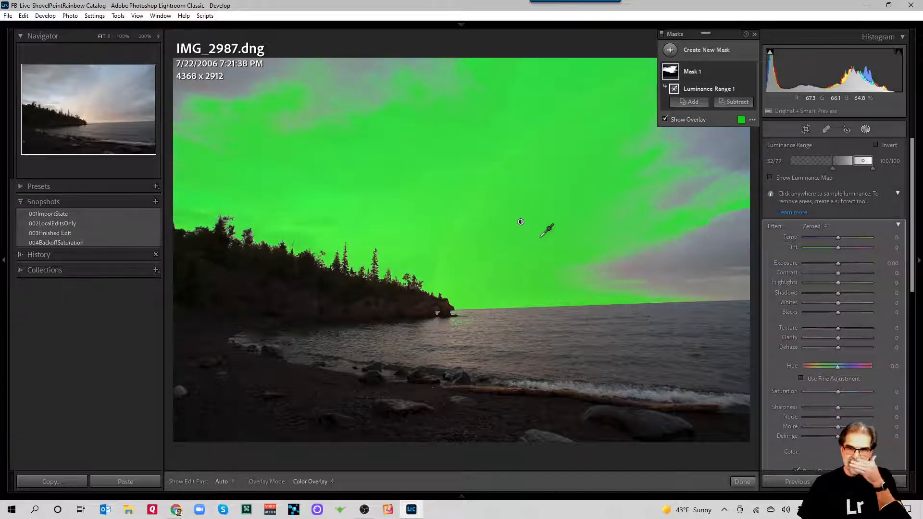
left_click_drag(539, 205, 568, 247)
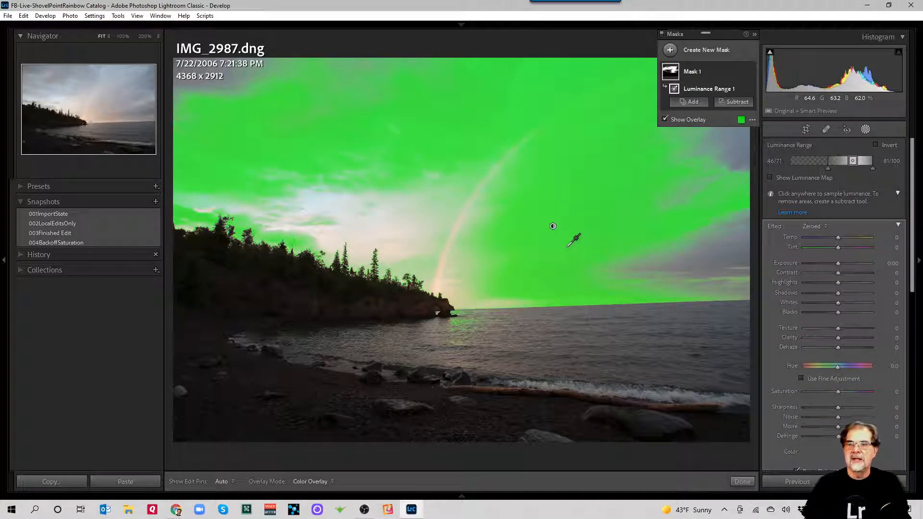
left_click_drag(483, 236, 518, 261)
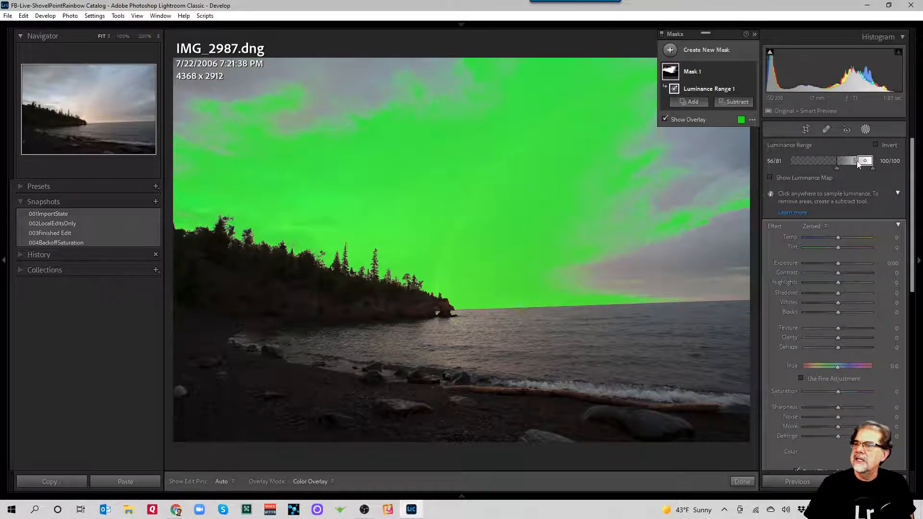
mouse_move(835, 168)
left_mouse_down()
mouse_move(807, 172)
mouse_move(849, 163)
left_mouse_up()
left_click(526, 176)
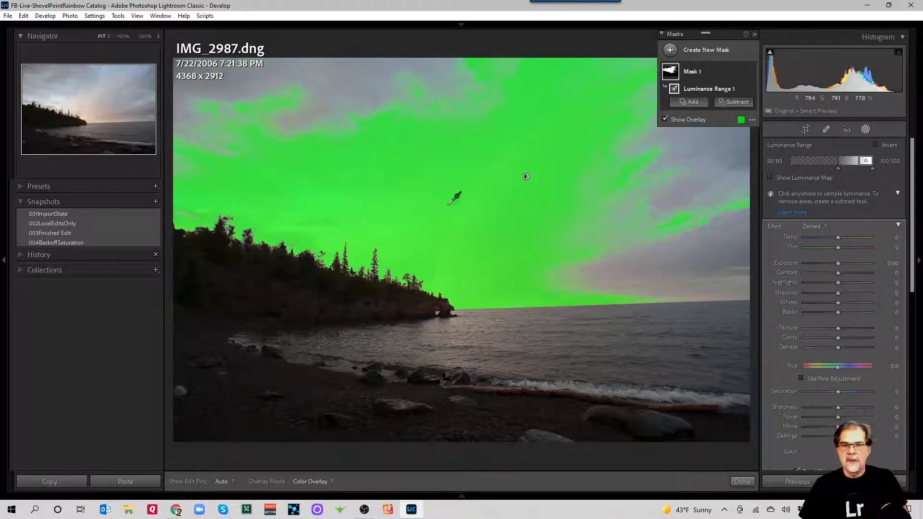
left_click(491, 227)
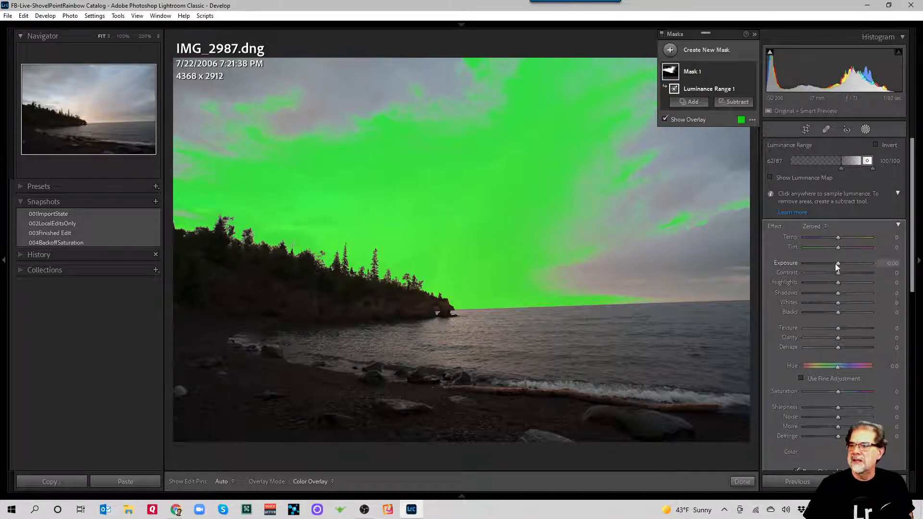
- Raise the luminance range mask's exposure to 0.43 and delete the mask
mouse_move(838, 264)
left_mouse_down()
mouse_move(795, 267)
mouse_move(842, 263)
left_mouse_up()
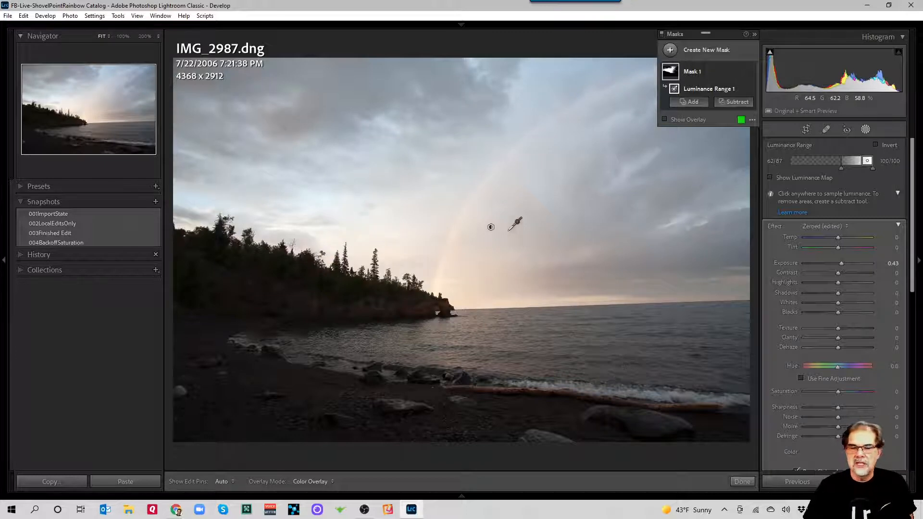
mouse_move(492, 226)
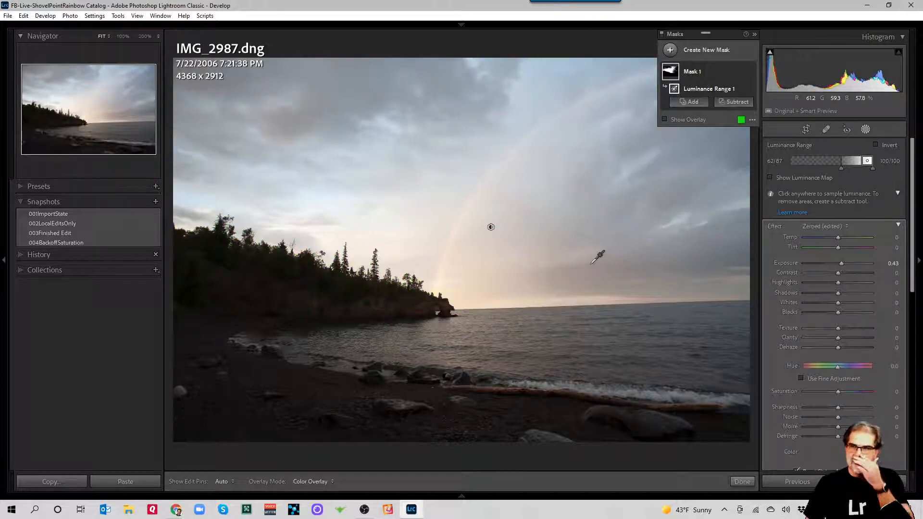
left_click(703, 74)
left_click(742, 71)
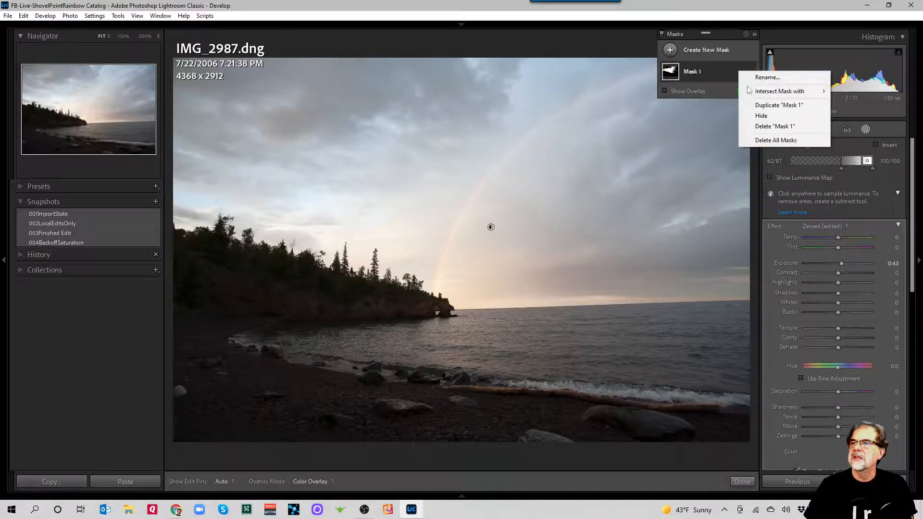
left_click(761, 127)
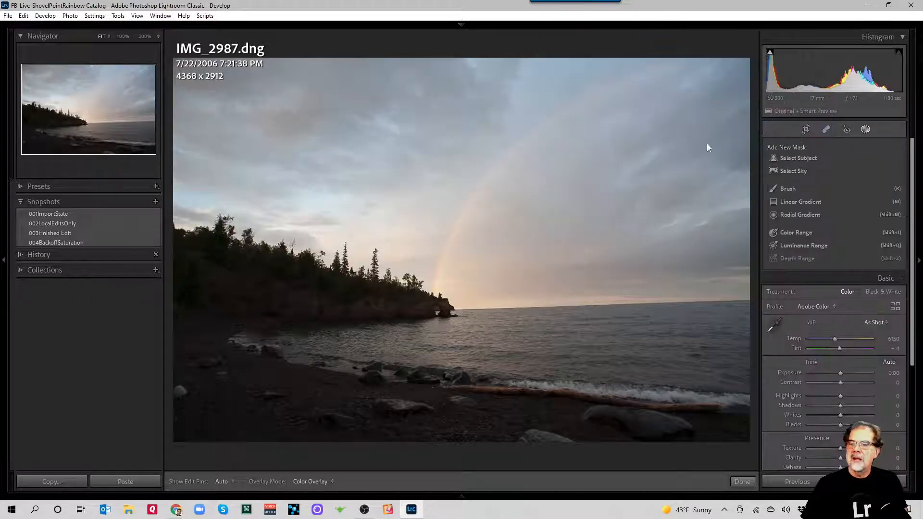
- Create a sky mask with Select Sky and check its overlay up close around the rock arch
left_click(819, 168)
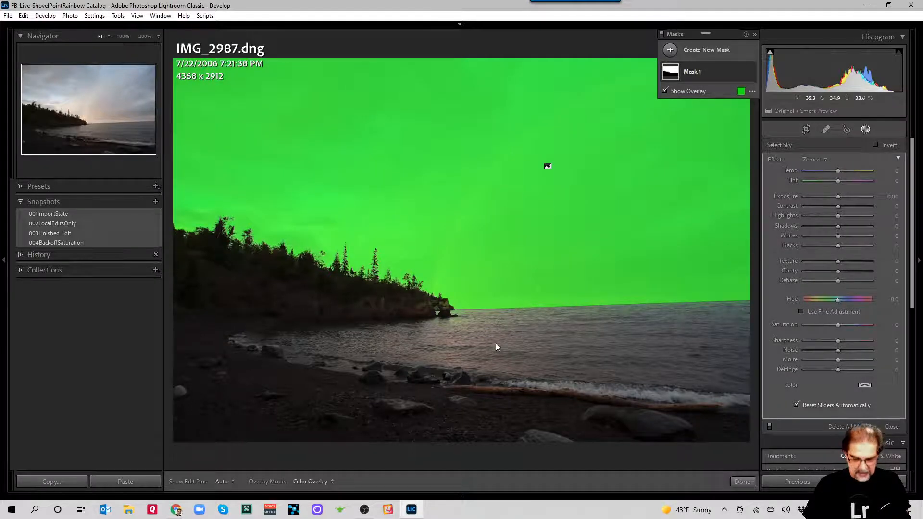
key("z")
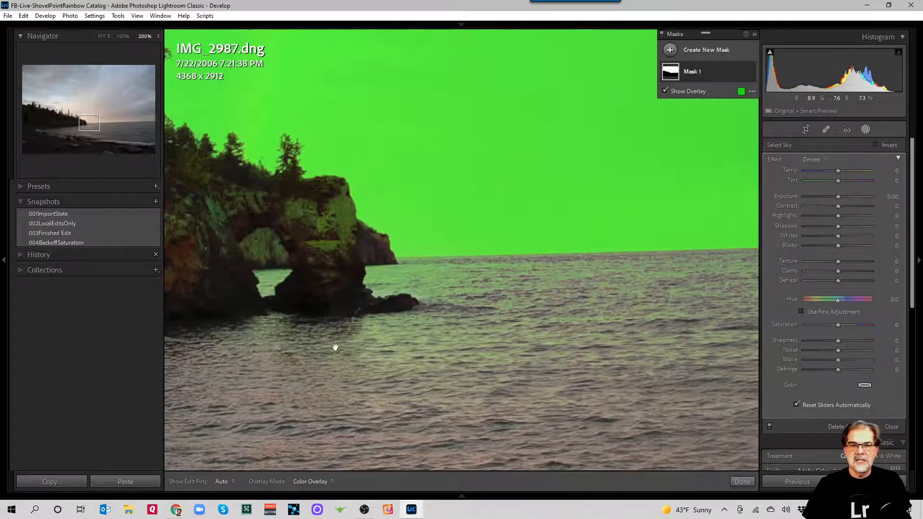
key("z")
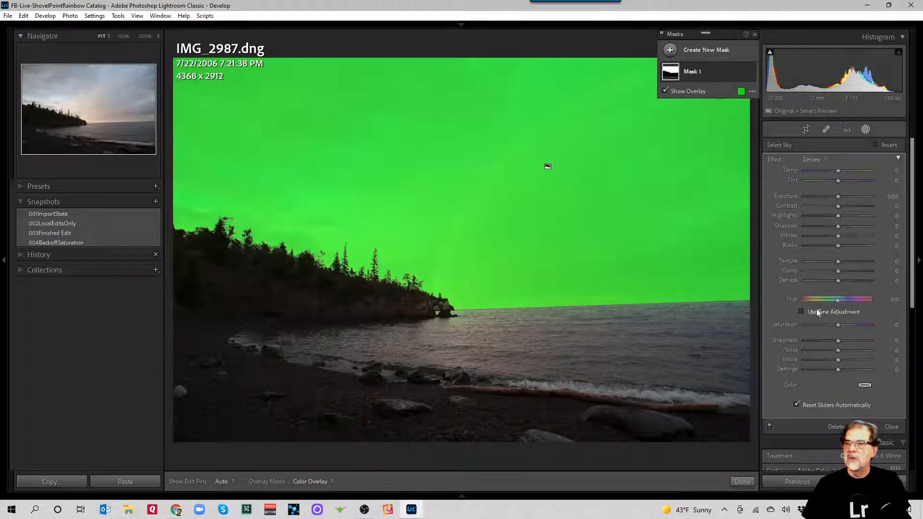
- Subtract a straight brush stroke with feather 0 along the water just below the horizon from the sky mask, and check the edge up close
mouse_move(702, 77)
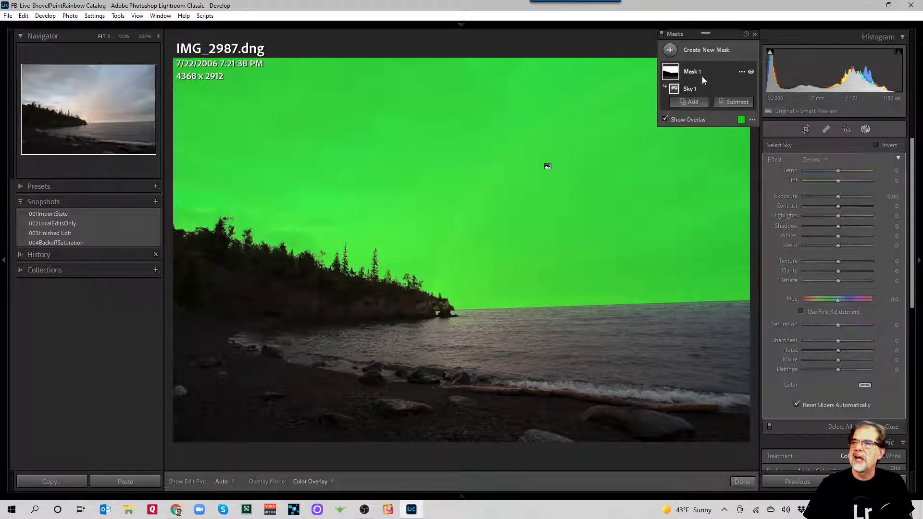
left_click(733, 101)
left_click(740, 155)
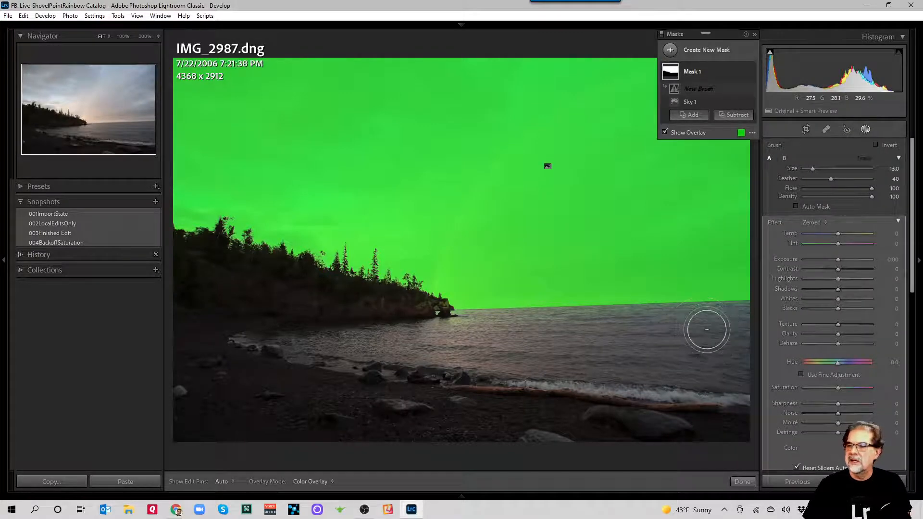
key("shift+bracketleft")
key("shift+bracketleft")
key("shift+bracketleft")
key("shift+bracketleft")
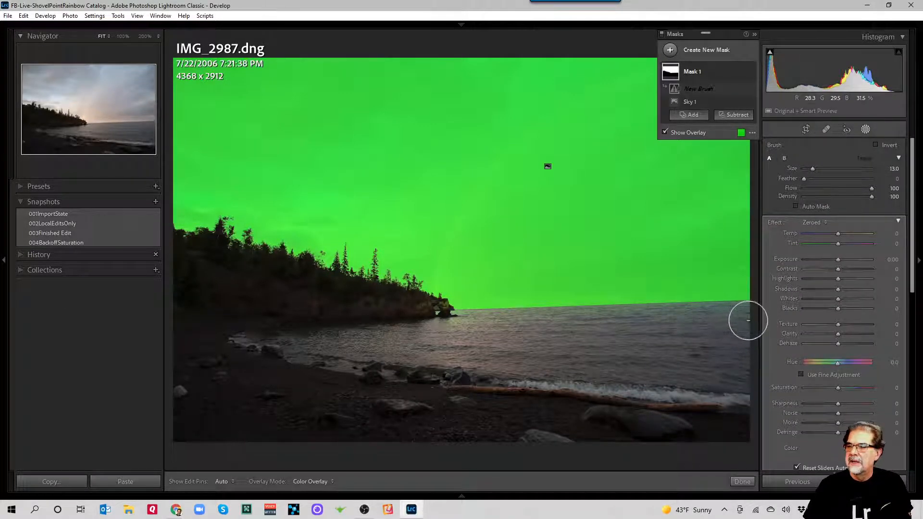
left_click(749, 320)
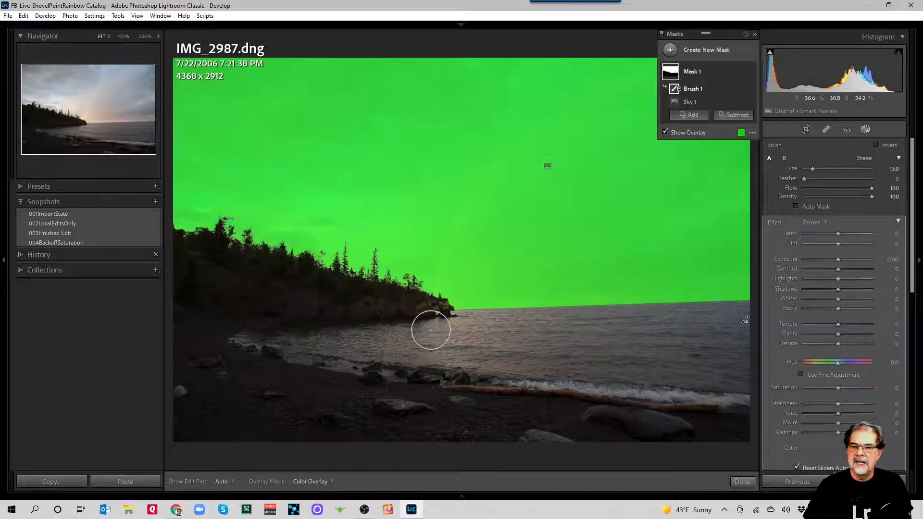
left_click(458, 323)
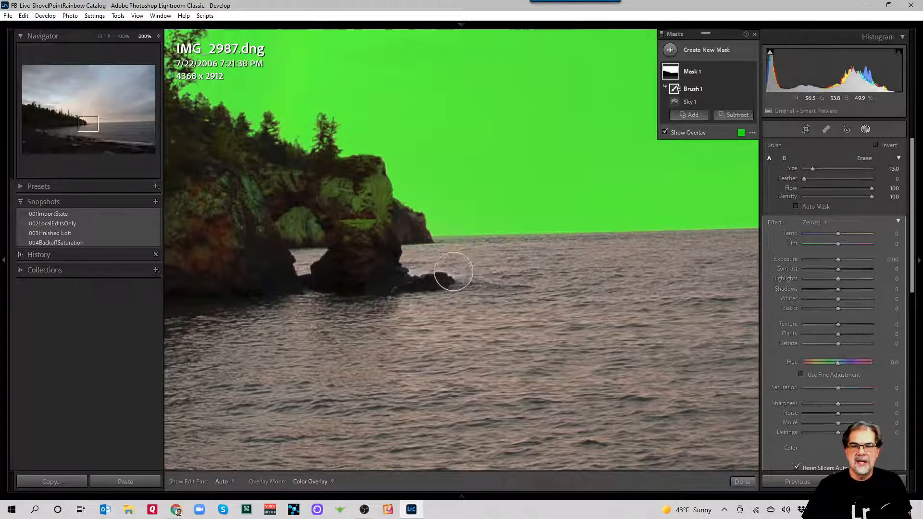
left_click_drag(494, 302, 80, 324)
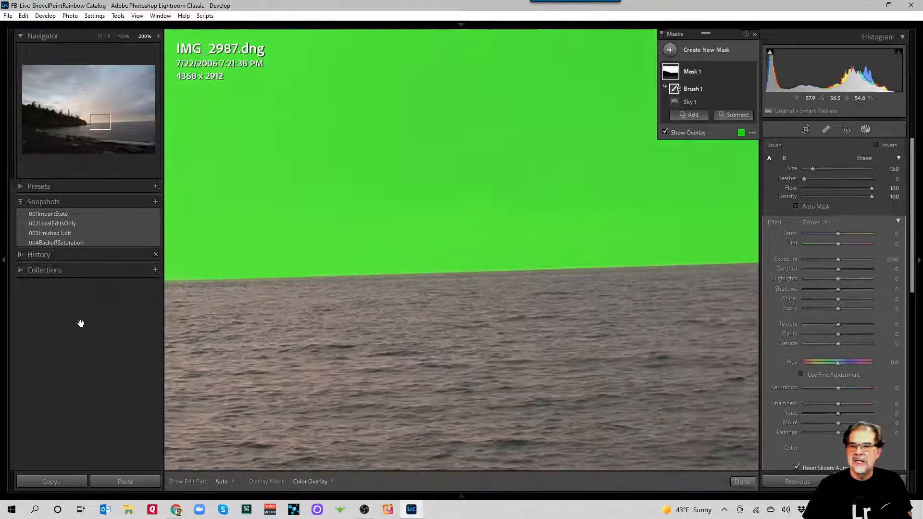
left_click_drag(664, 328, 161, 363)
left_click_drag(639, 351, 225, 365)
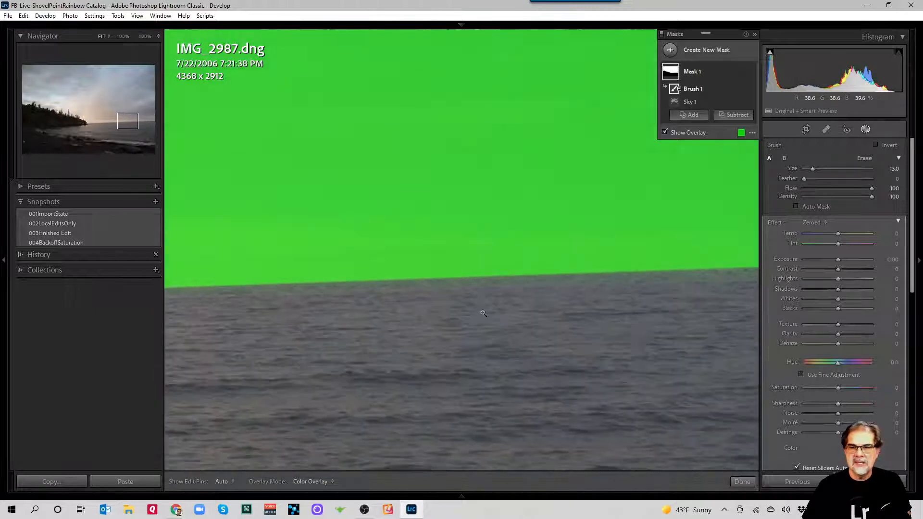
left_click(485, 311)
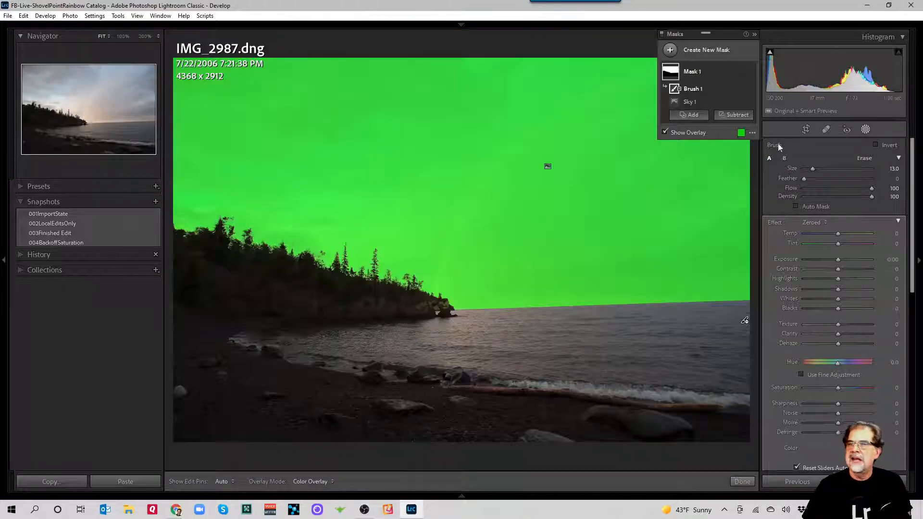
- Try subtracting a luminance range sampled at the rock arch from the sky mask, and undo the subtraction
left_click(734, 115)
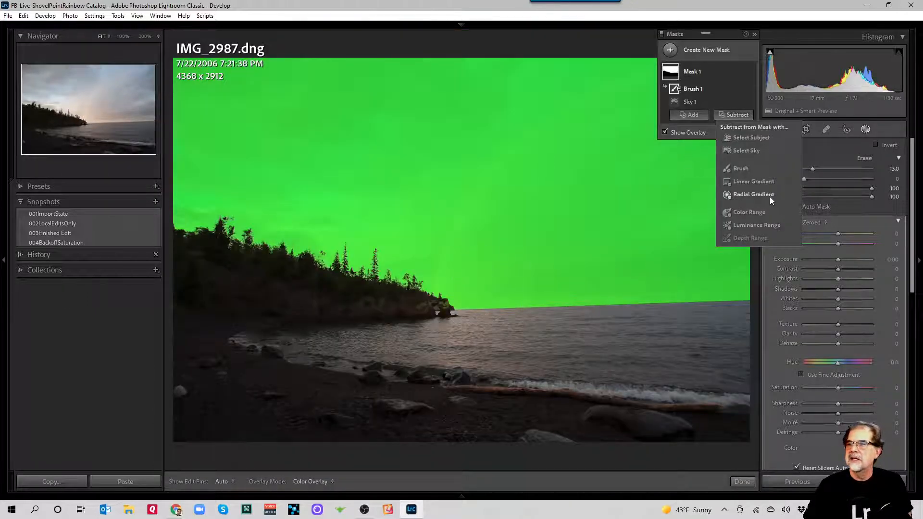
left_click(755, 224)
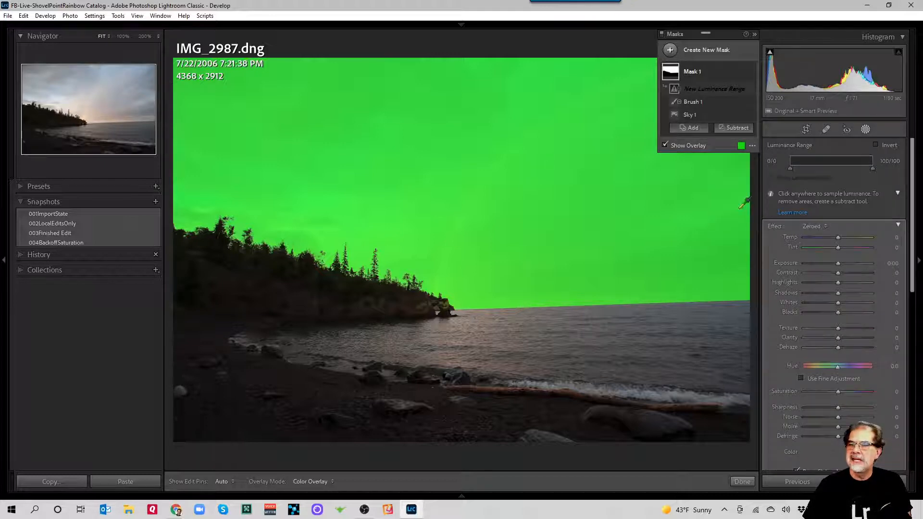
left_click(446, 307)
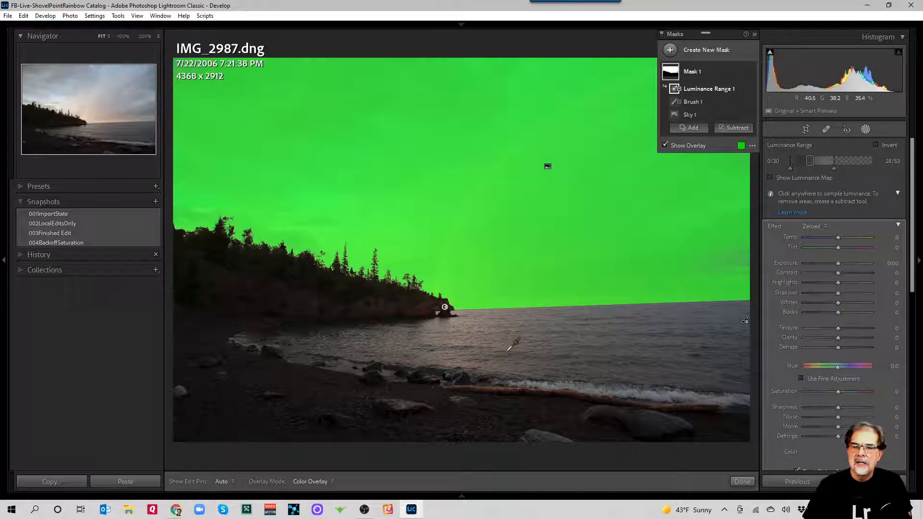
key("z")
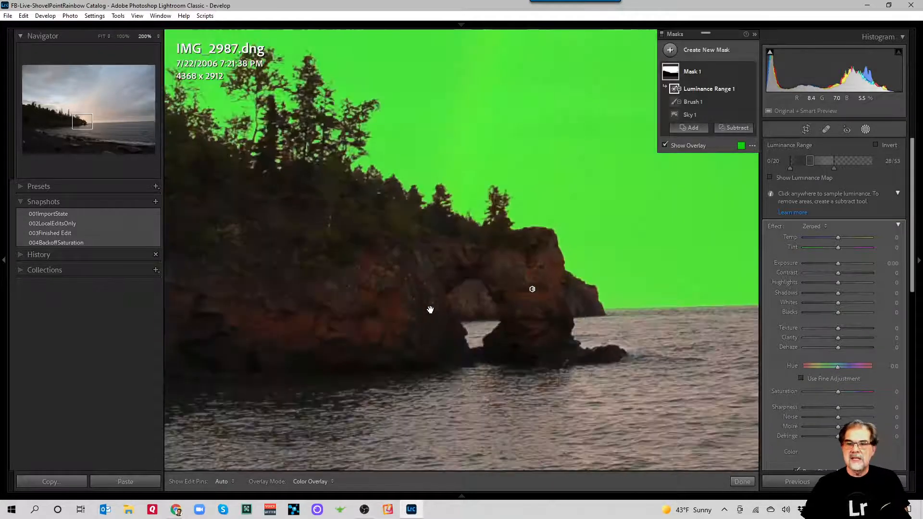
key("ctrl+z")
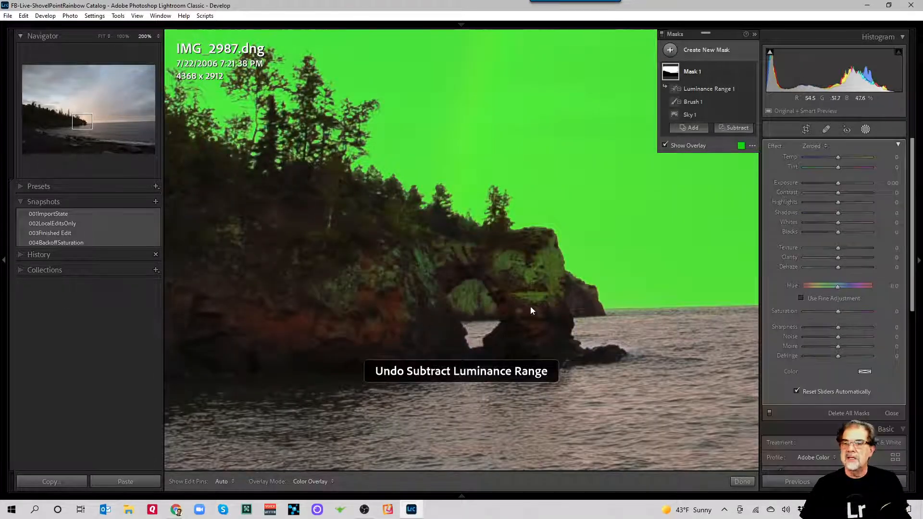
- Subtract a luminance range from the sky mask, sampled closely on the green-tinted face of the rock arch
left_click(738, 115)
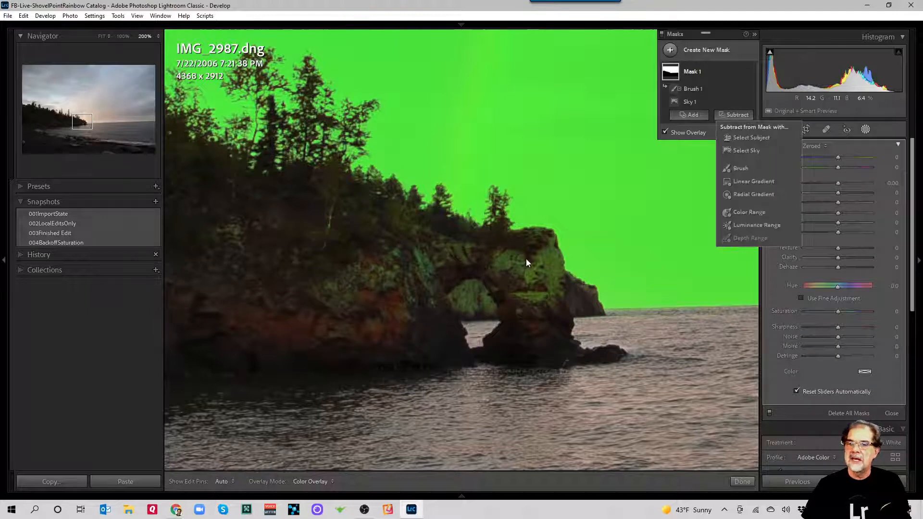
left_click(743, 226)
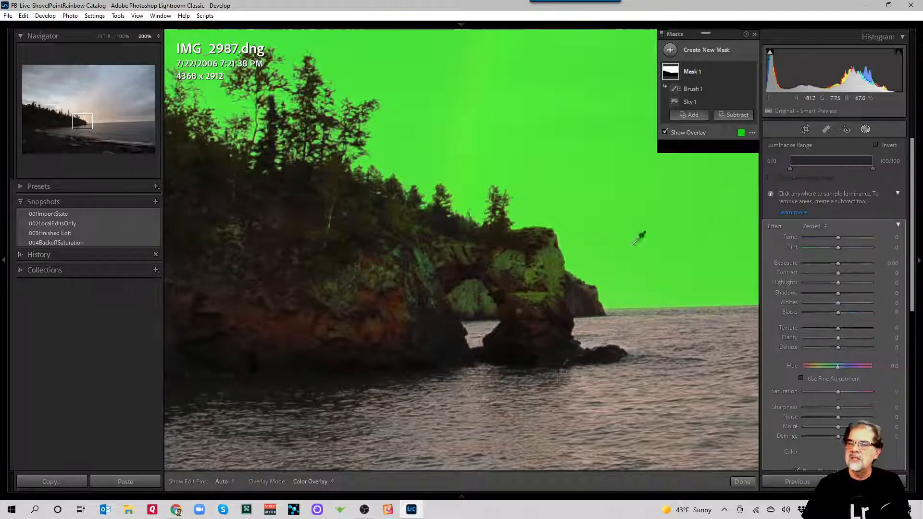
left_click_drag(529, 274, 539, 293)
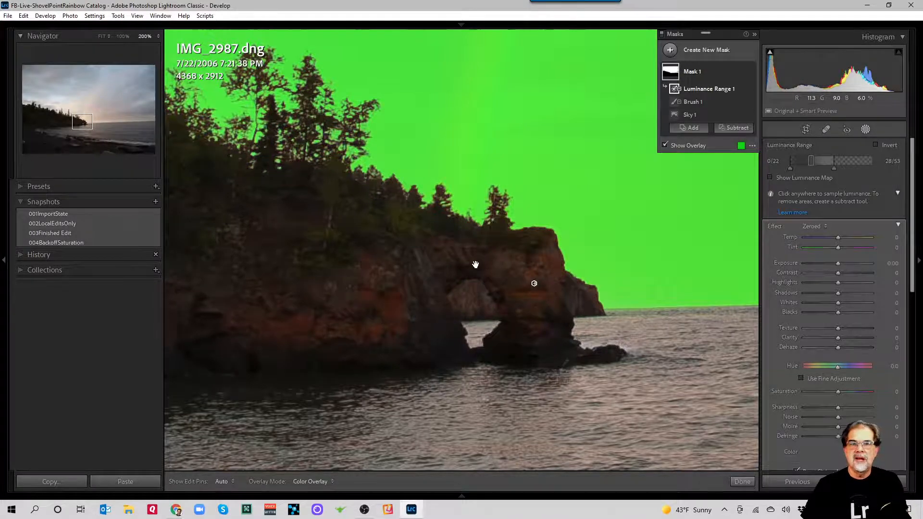
left_click(475, 264)
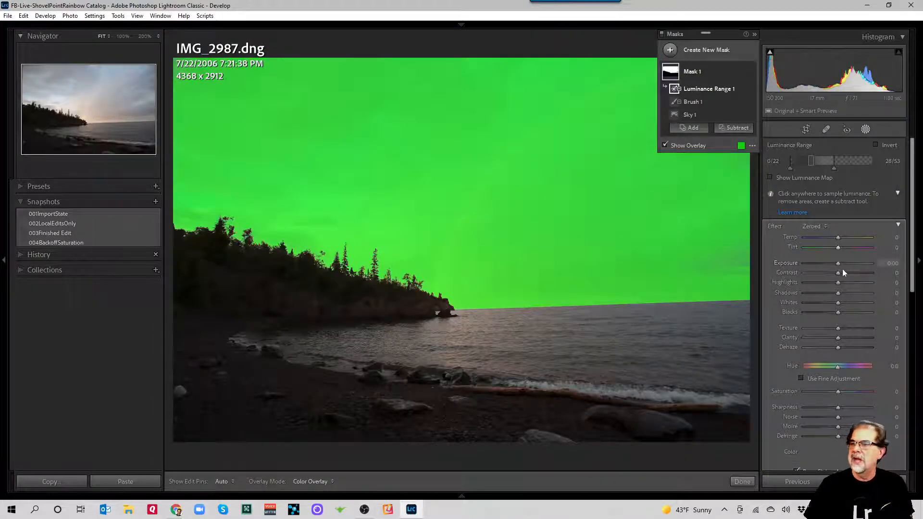
- Set the sky mask's blacks to -100 and its exposure to 0.26
key("o")
mouse_move(838, 263)
left_mouse_down()
mouse_move(816, 267)
mouse_move(838, 266)
left_mouse_up()
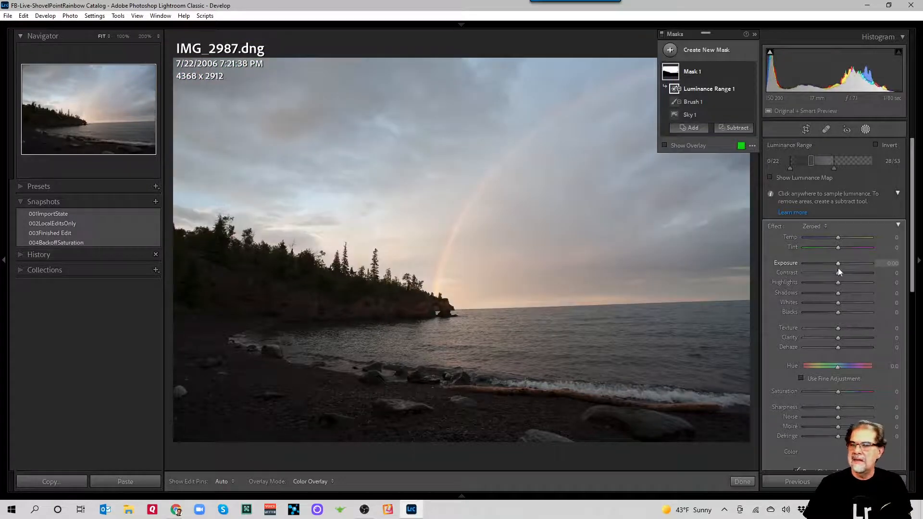
key("o")
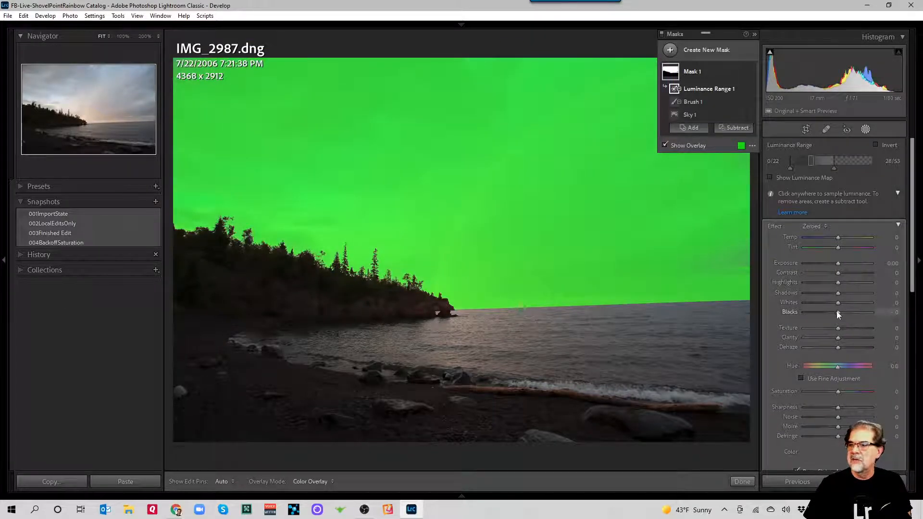
left_click_drag(837, 312, 777, 319)
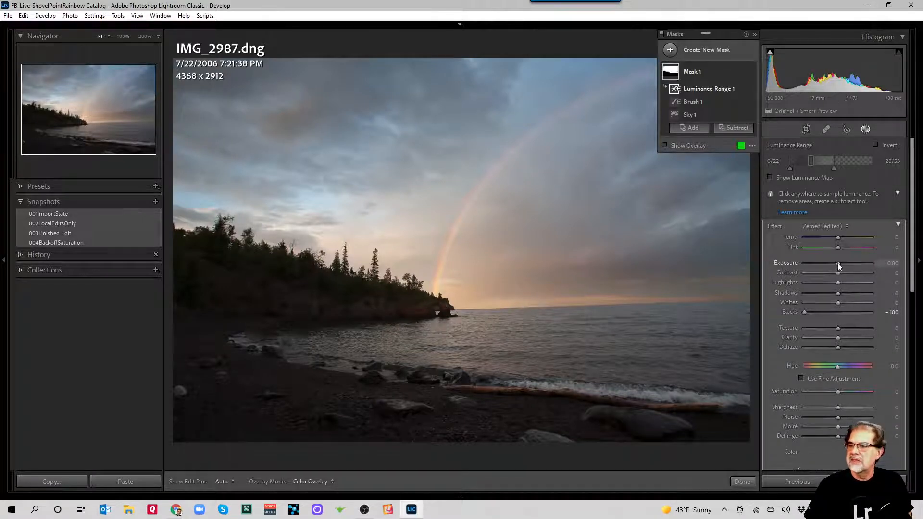
left_click_drag(838, 263, 840, 264)
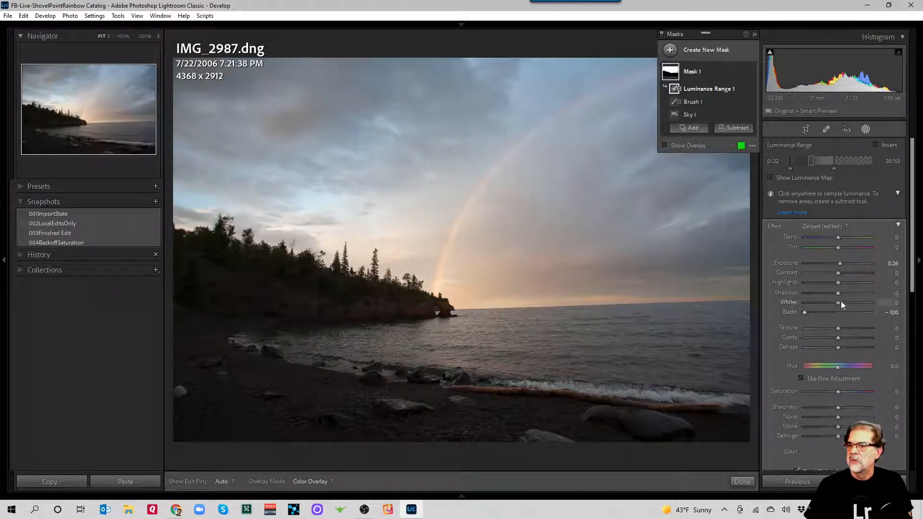
- Set the sky mask's contrast to 71, temperature to 17, saturation to 22 and highlights to -45
left_click_drag(844, 273, 861, 270)
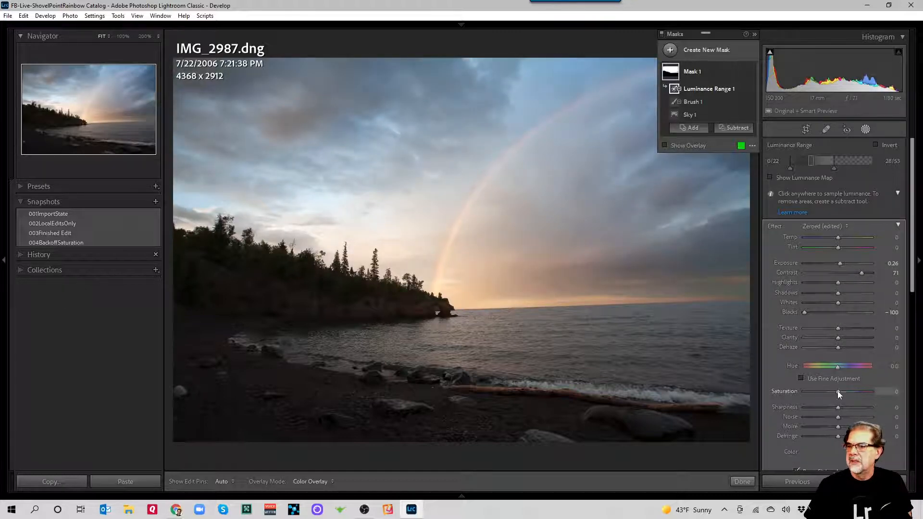
left_click_drag(838, 236, 844, 236)
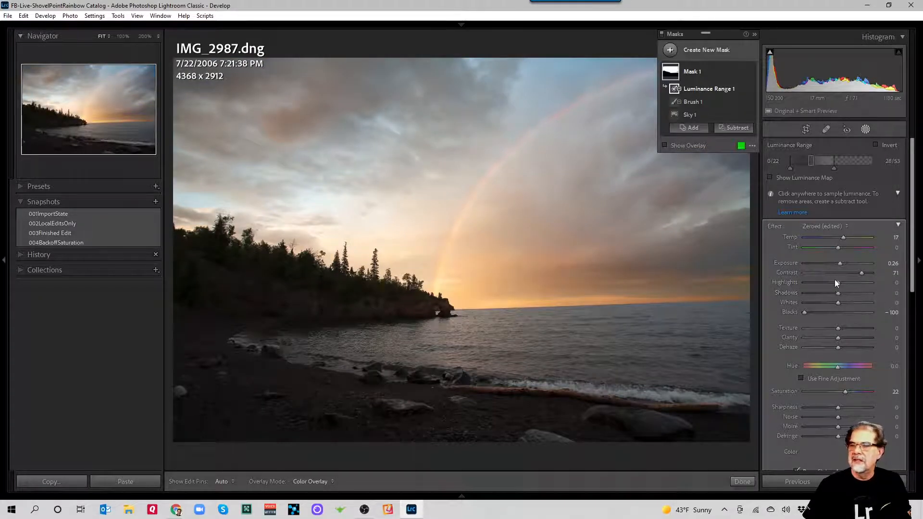
mouse_move(837, 283)
left_mouse_down()
mouse_move(792, 287)
mouse_move(824, 280)
left_mouse_up()
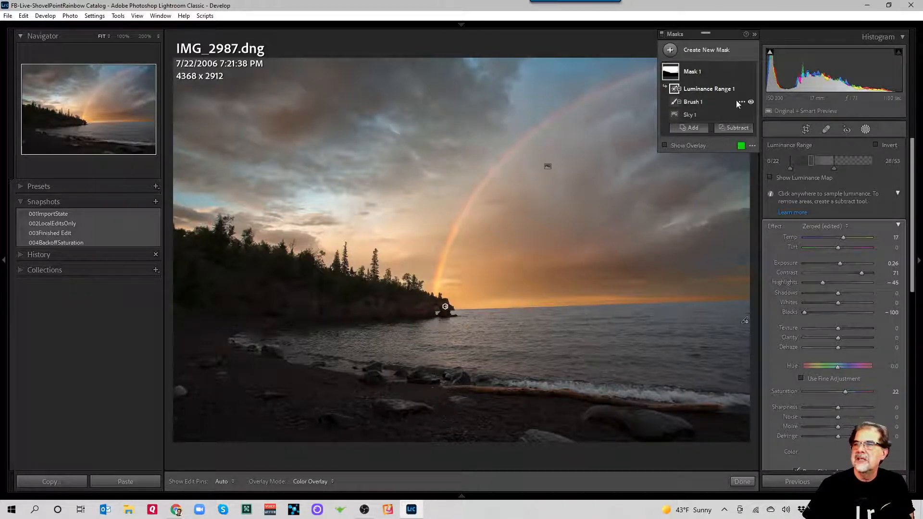
- Delete the entire sky mask with all its components from the photo
left_click(753, 145)
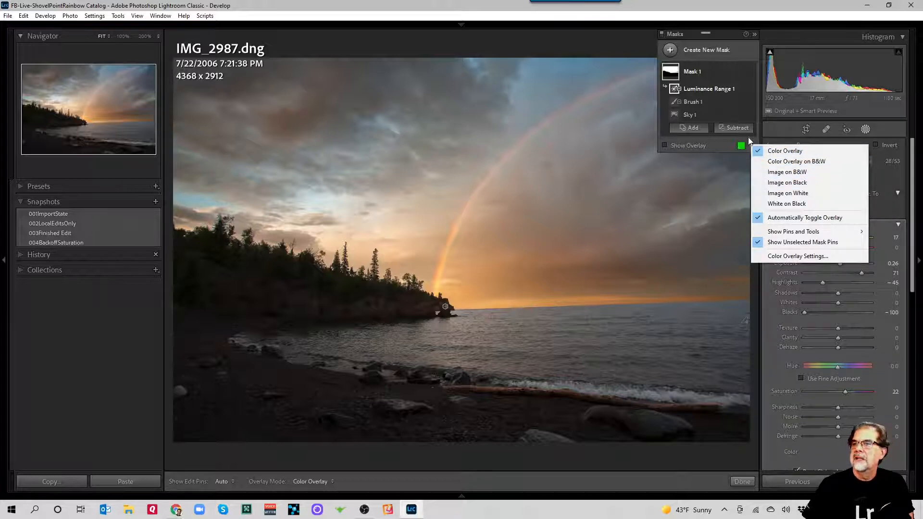
right_click(750, 88)
right_click(743, 72)
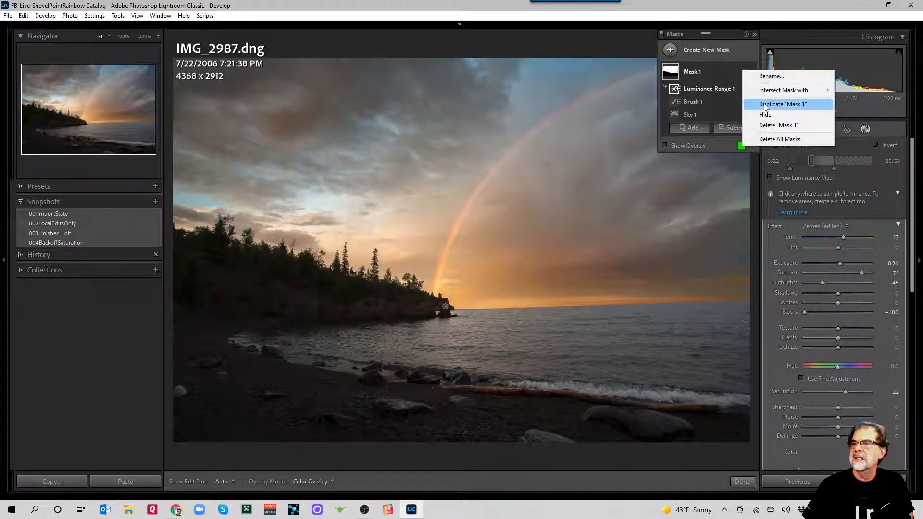
left_click(769, 124)
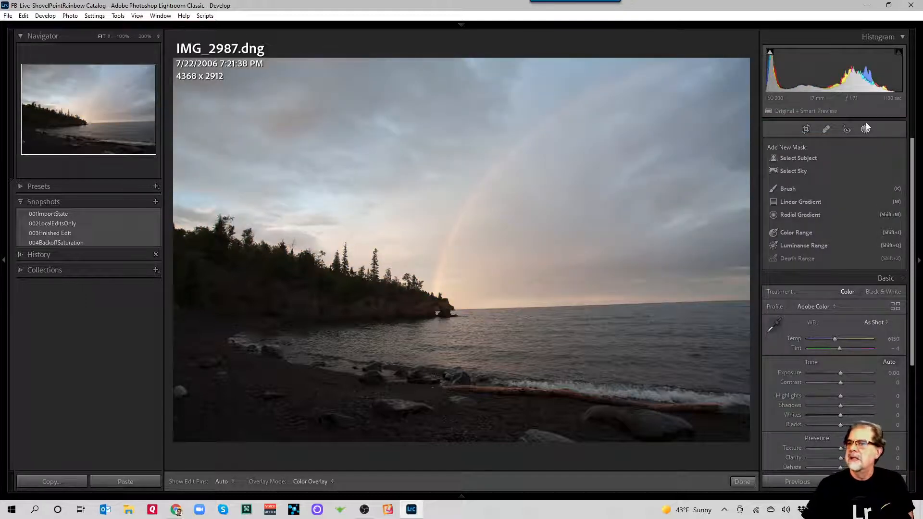
- Draw a circular radial gradient mask in the sky above the trees with feather 0 and exposure 4.00, and hide its overlay
left_click(789, 215)
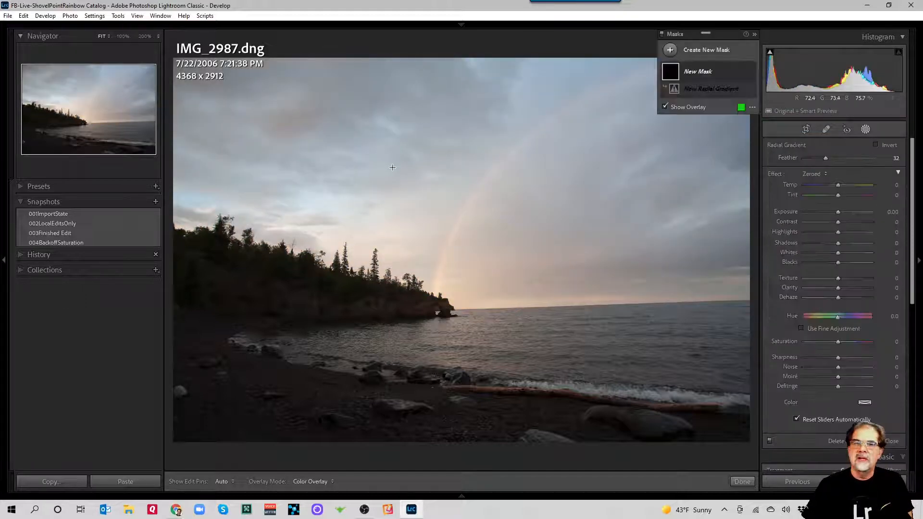
left_click_drag(341, 144, 409, 209)
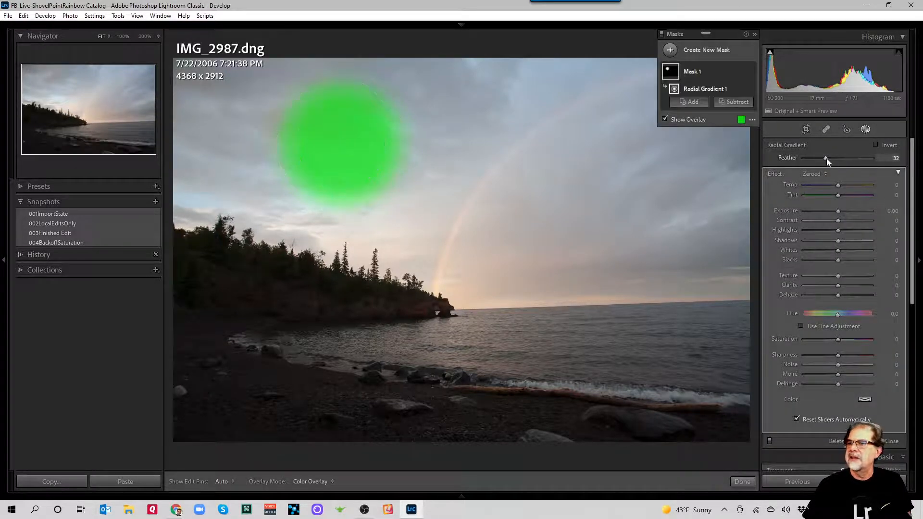
left_click_drag(826, 159, 785, 157)
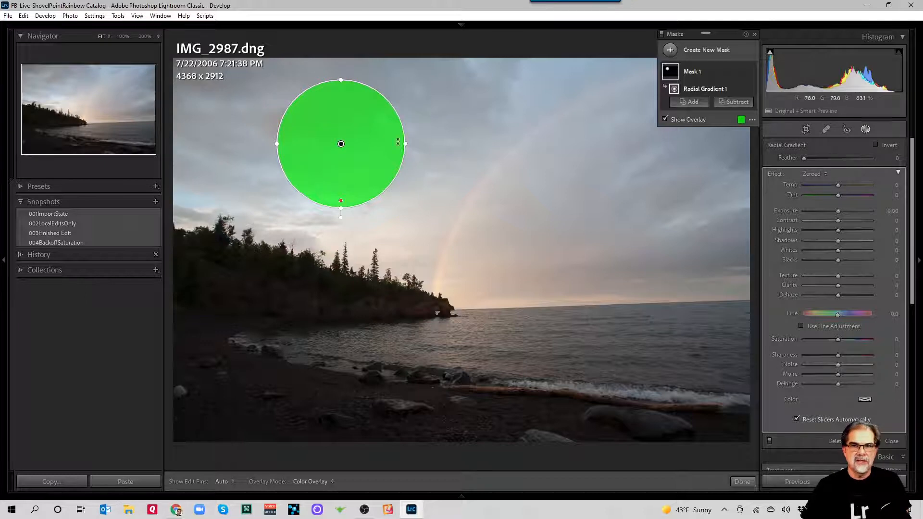
left_click_drag(838, 210, 914, 213)
key("o")
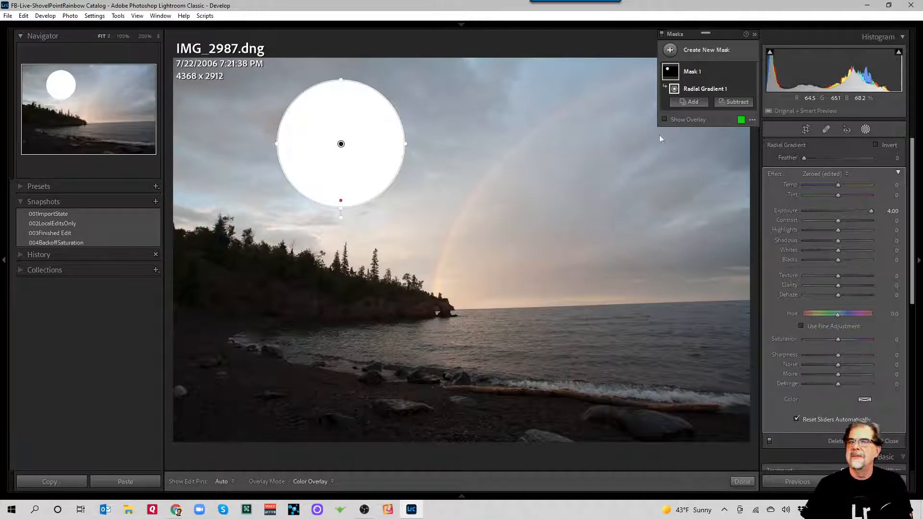
- Add a second radial gradient circle to the mask and reposition it to overlap the lower right of the first circle
left_click(691, 101)
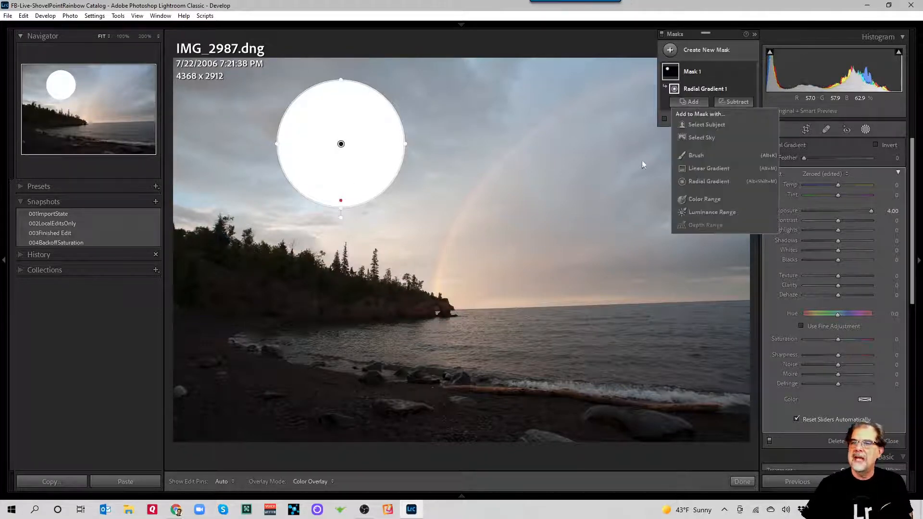
left_click(692, 182)
left_click_drag(378, 118, 440, 175)
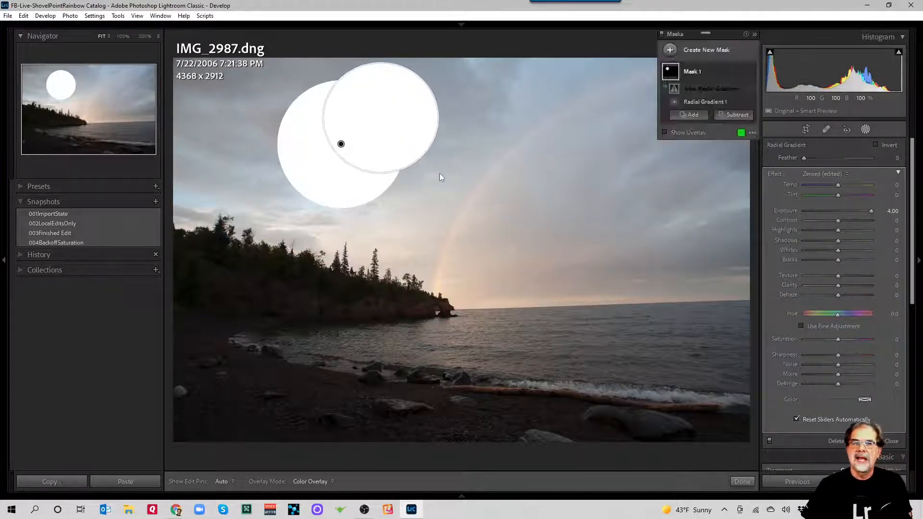
left_click_drag(382, 118, 425, 166)
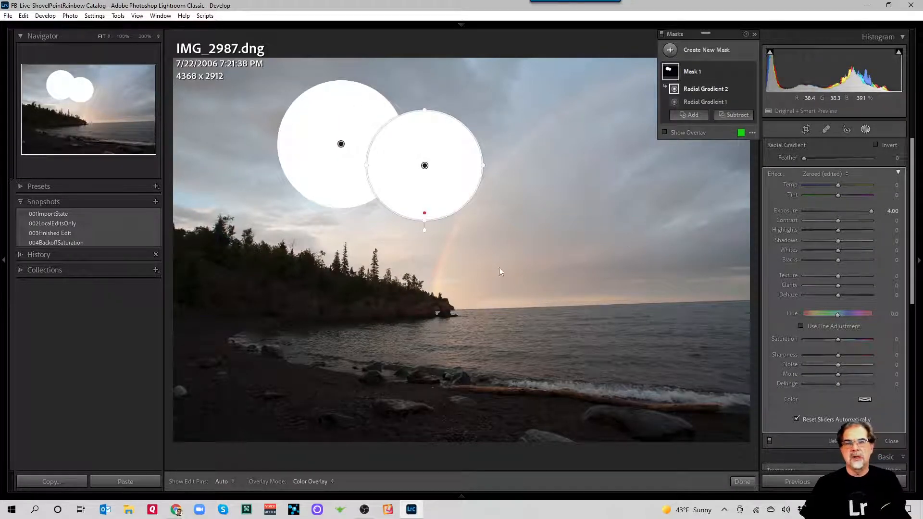
left_click_drag(421, 174, 405, 202)
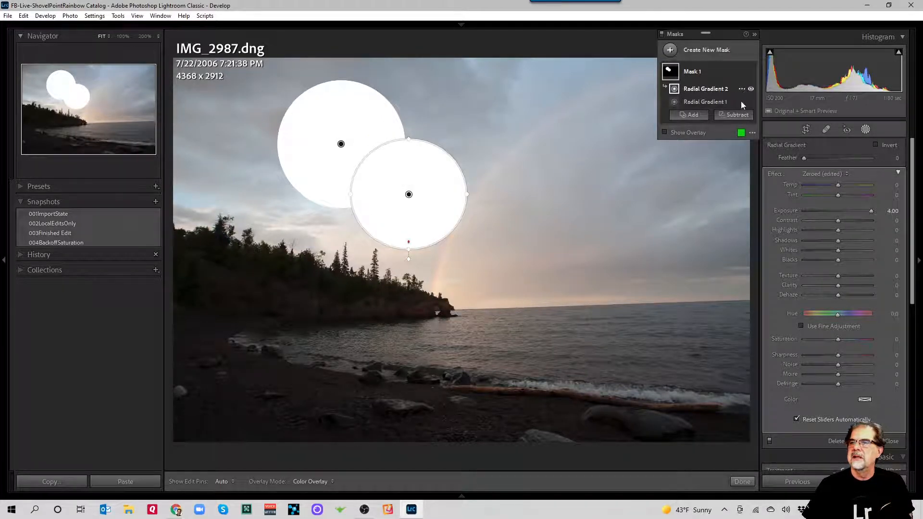
- Subtract a radial gradient circle from the two joined circles, and move it away into the open sky beside them
left_click(732, 117)
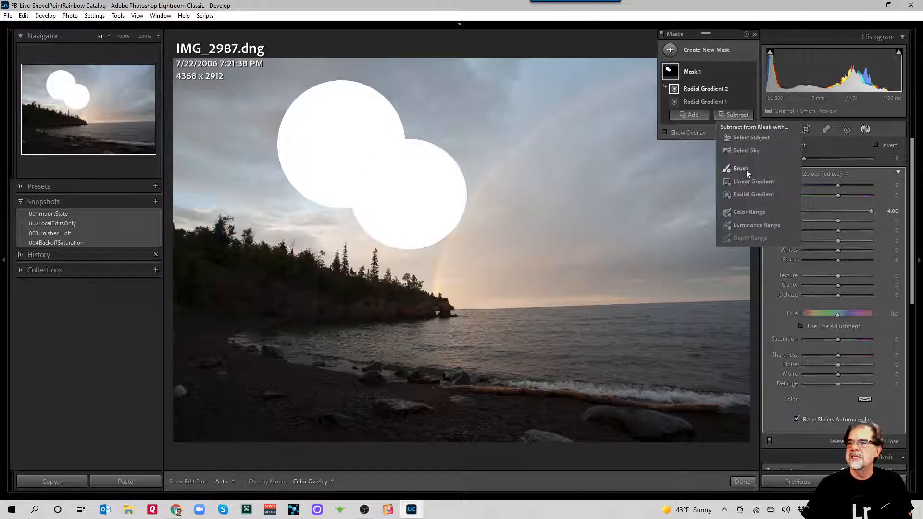
left_click(743, 192)
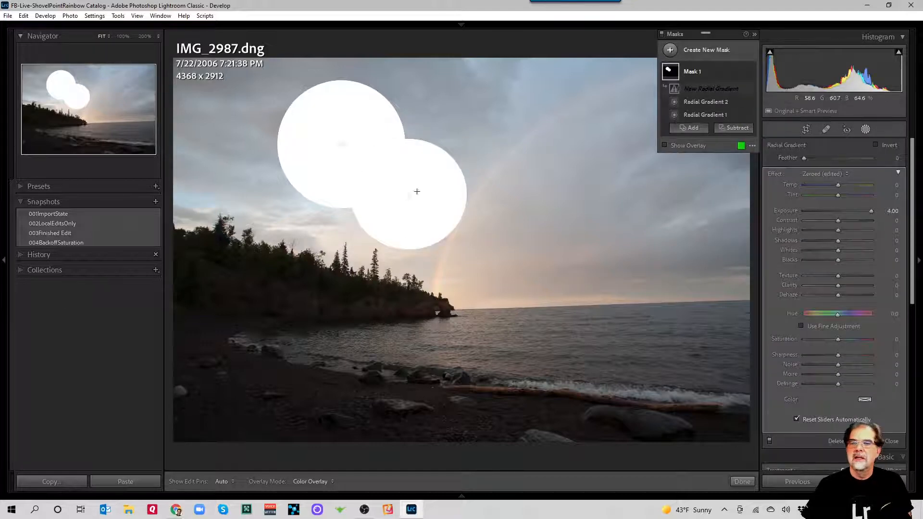
left_click_drag(439, 154, 498, 212)
left_click_drag(441, 157, 549, 139)
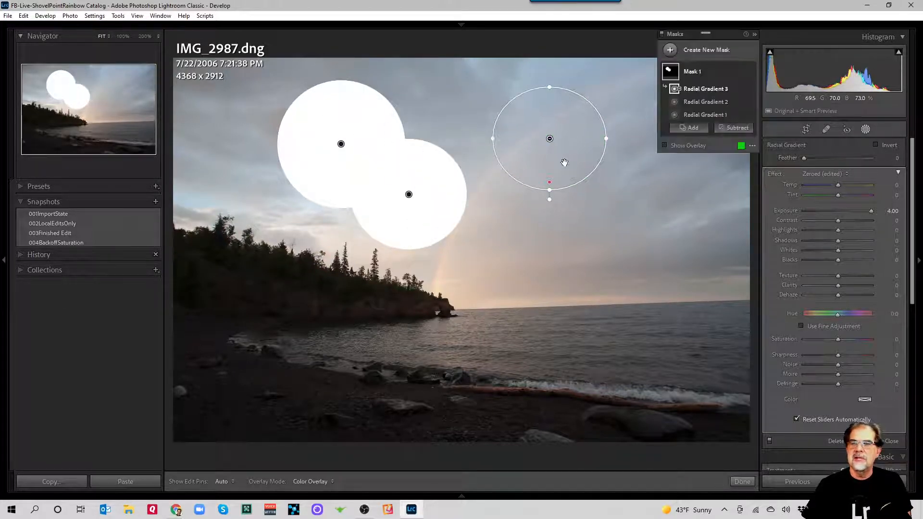
- Delete the subtracting radial gradient and the second radial gradient, keeping only the first circle in the mask
key("Delete")
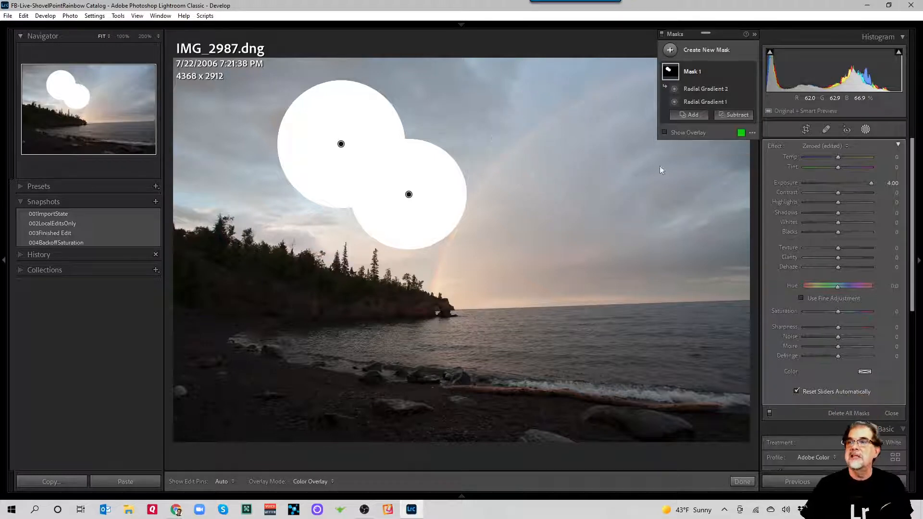
left_click(720, 90)
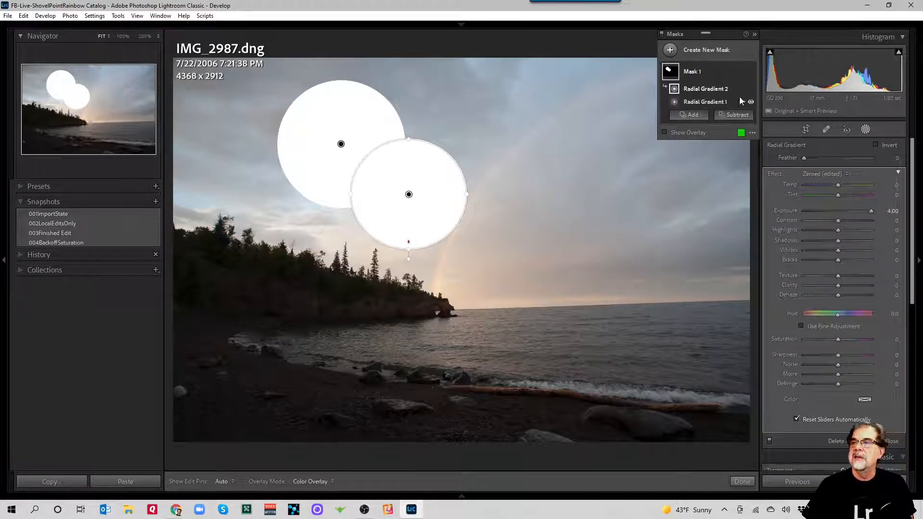
left_click(742, 89)
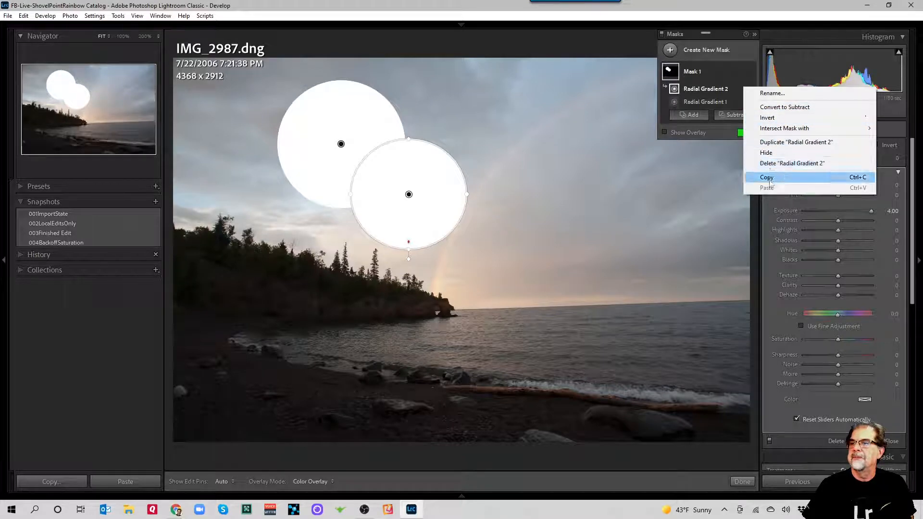
left_click(777, 164)
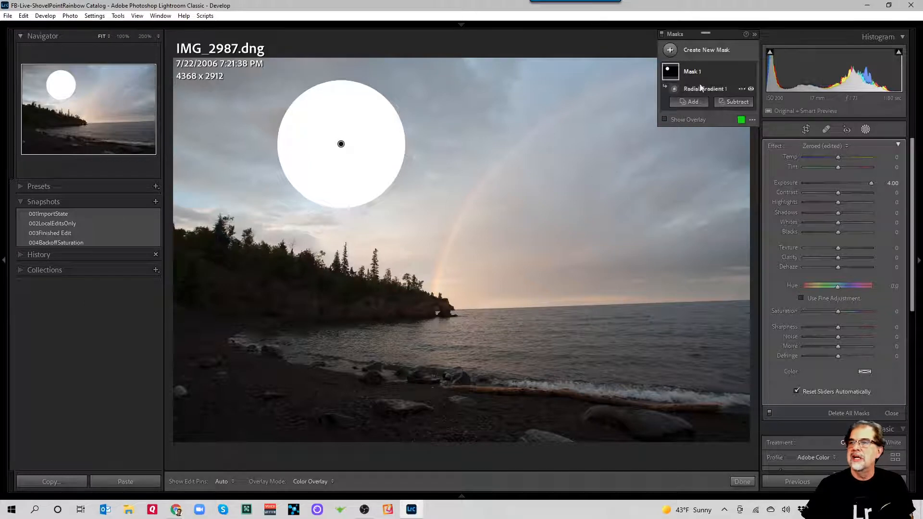
- Try starting another radial gradient mask, and undo it together with the preceding gradient deletions
left_click(673, 50)
left_click(719, 121)
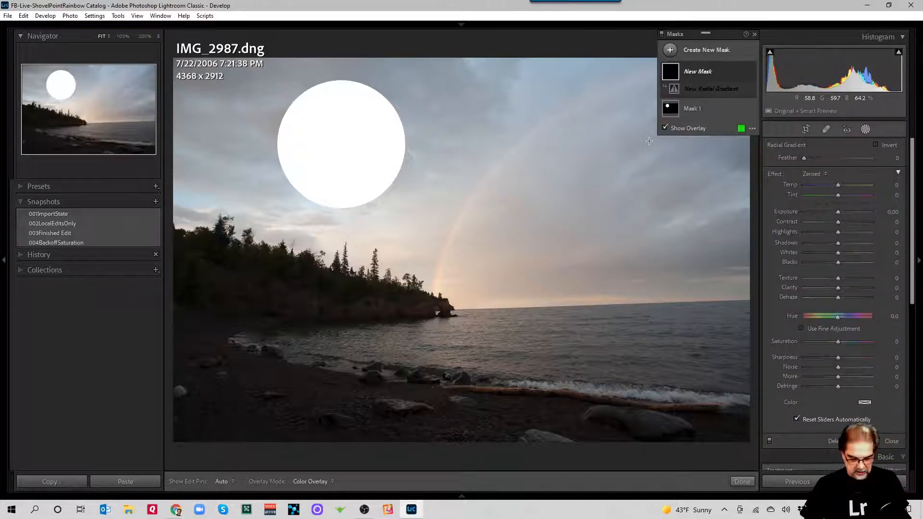
key("ctrl+z")
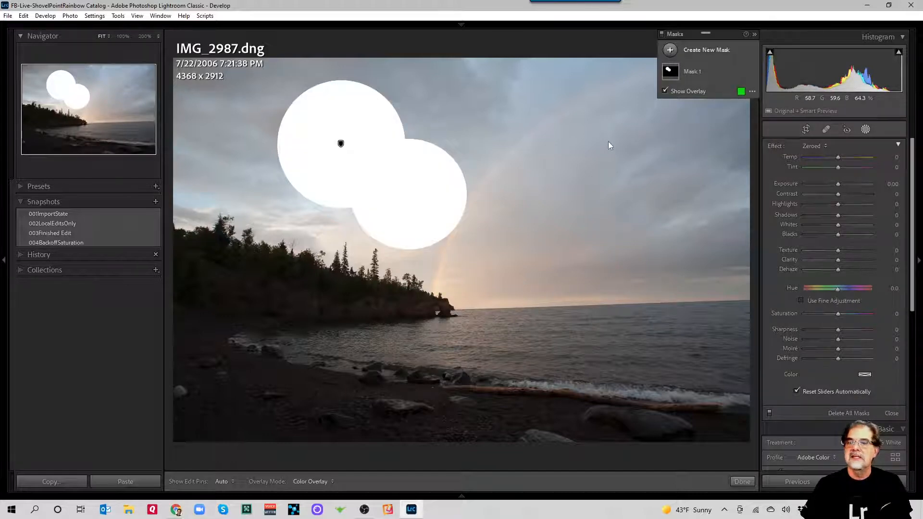
key("ctrl+z")
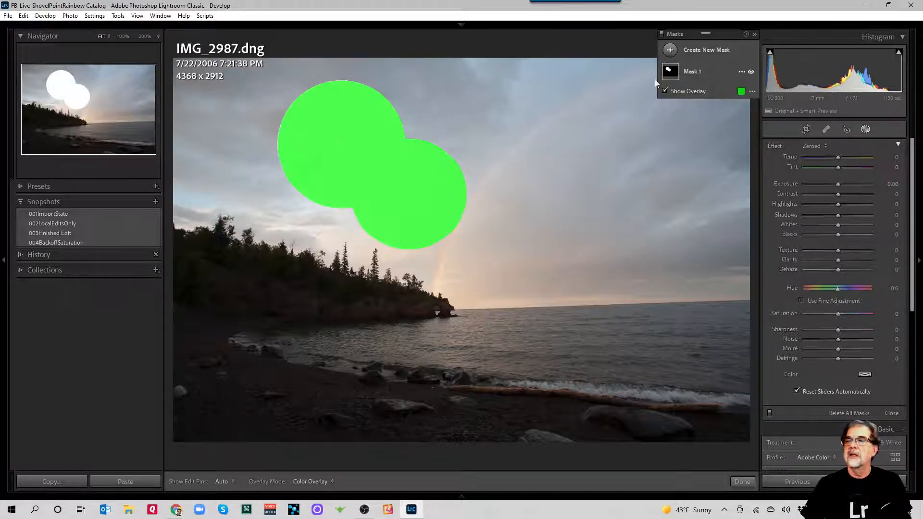
- Reselect Mask 1, delete Radial Gradient 3 and Radial Gradient 2 from it, and select the remaining circle
left_click(341, 144)
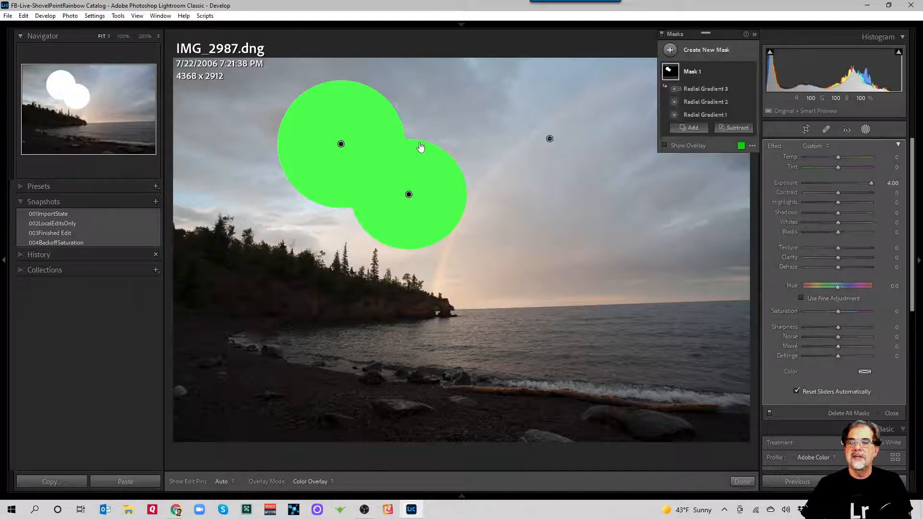
left_click(752, 86)
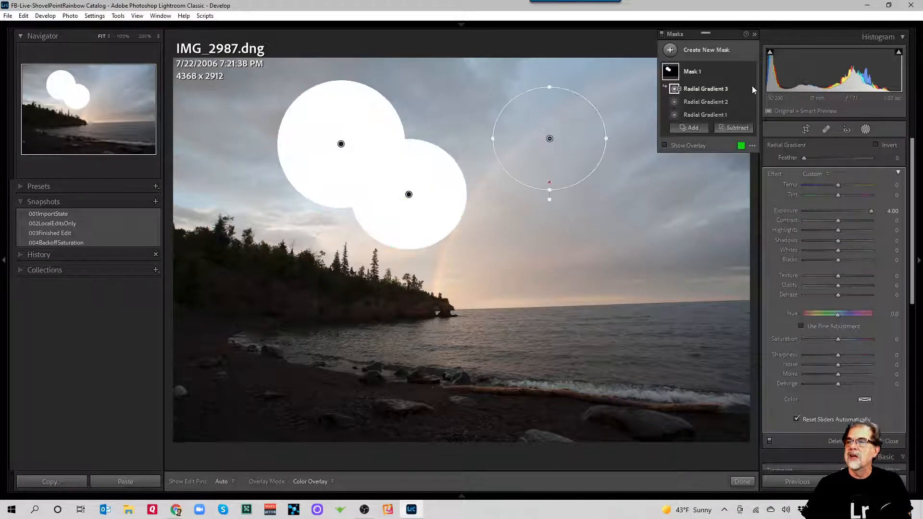
left_click(742, 90)
left_click(760, 165)
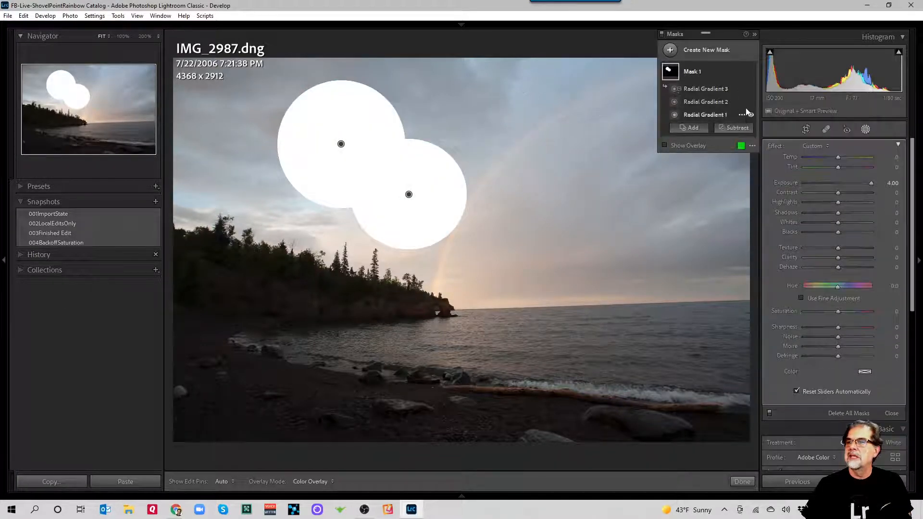
left_click(741, 89)
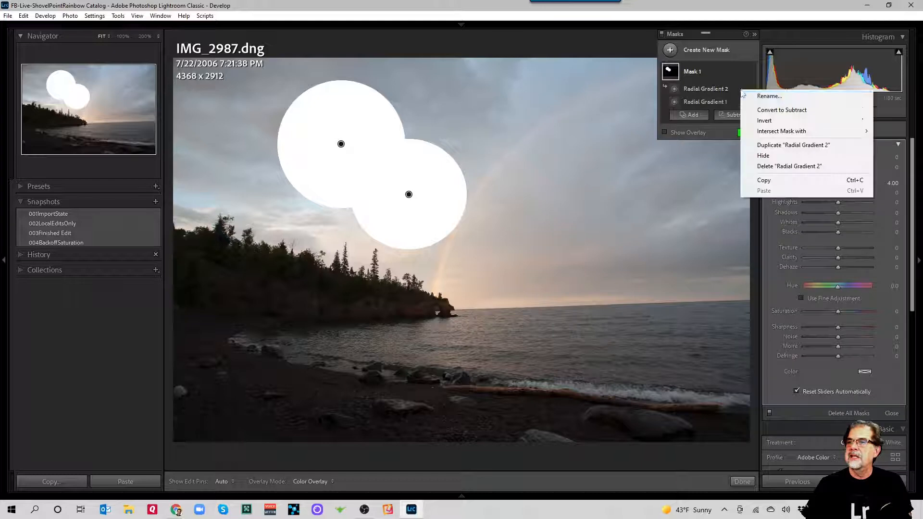
left_click(758, 166)
left_click(705, 88)
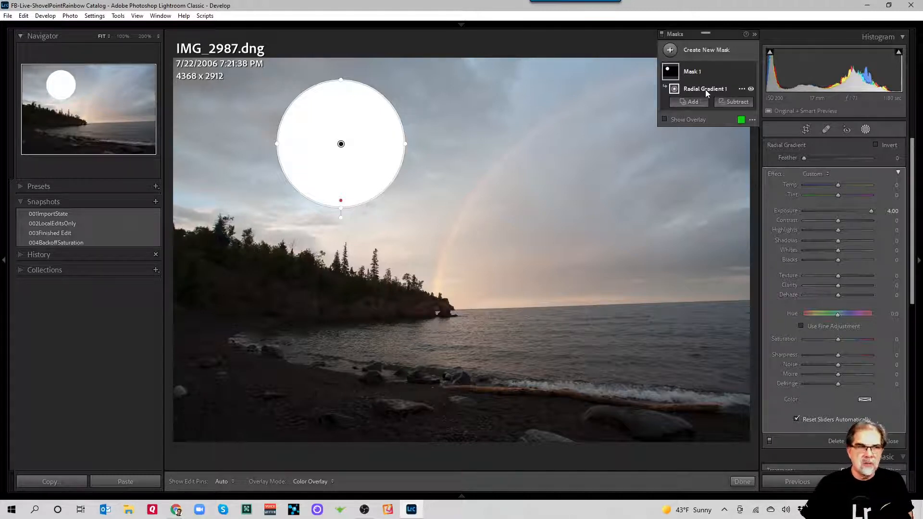
- Intersect the mask with a larger radial gradient circle, and shift it so it overlaps the right side of the first circle
left_click(743, 89)
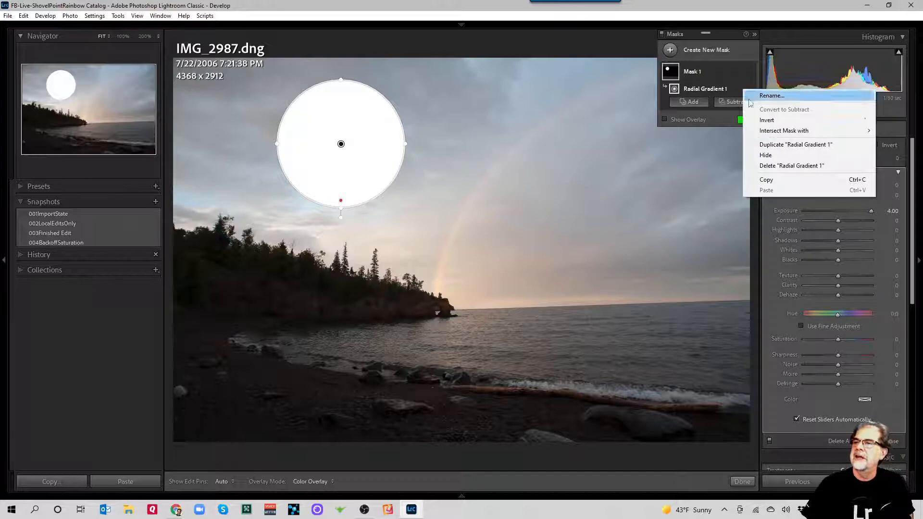
mouse_move(762, 135)
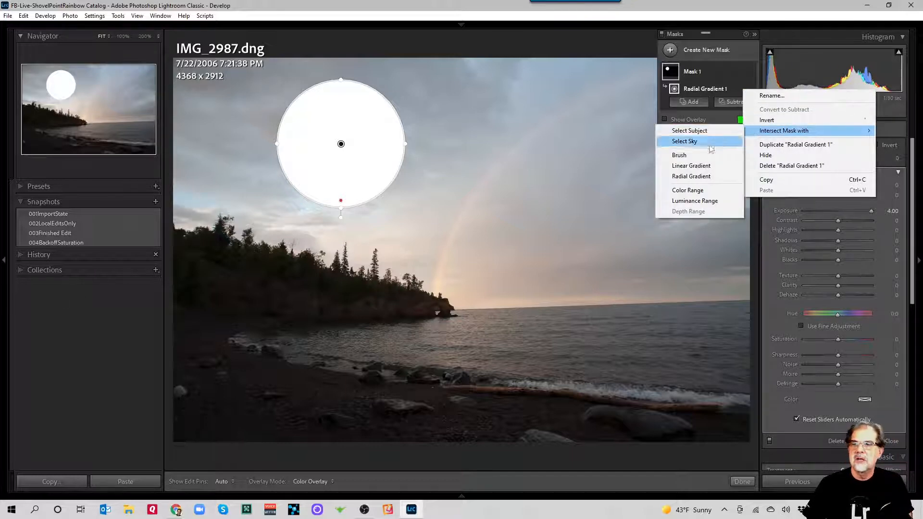
left_click(691, 176)
left_click_drag(437, 135, 521, 212)
mouse_move(438, 134)
left_mouse_down()
mouse_move(495, 187)
mouse_move(410, 226)
mouse_move(313, 243)
mouse_move(245, 185)
mouse_move(243, 145)
mouse_move(270, 210)
mouse_move(351, 214)
mouse_move(447, 172)
mouse_move(427, 93)
mouse_move(474, 154)
mouse_move(422, 103)
mouse_move(483, 178)
mouse_move(321, 241)
mouse_move(251, 138)
mouse_move(346, 41)
mouse_move(449, 139)
left_mouse_up()
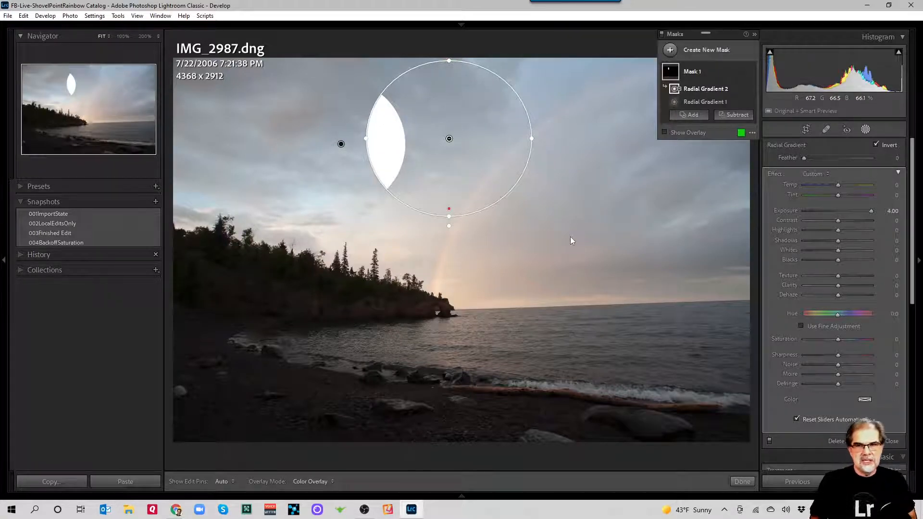
- Delete the intersecting gradient and the first circle, and remove the emptied mask from the photo
key("Delete")
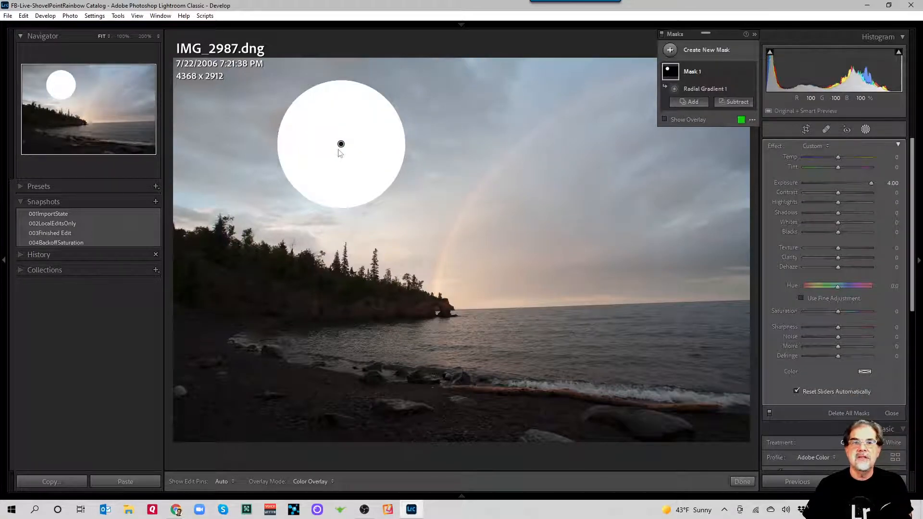
left_click(341, 144)
key("Delete")
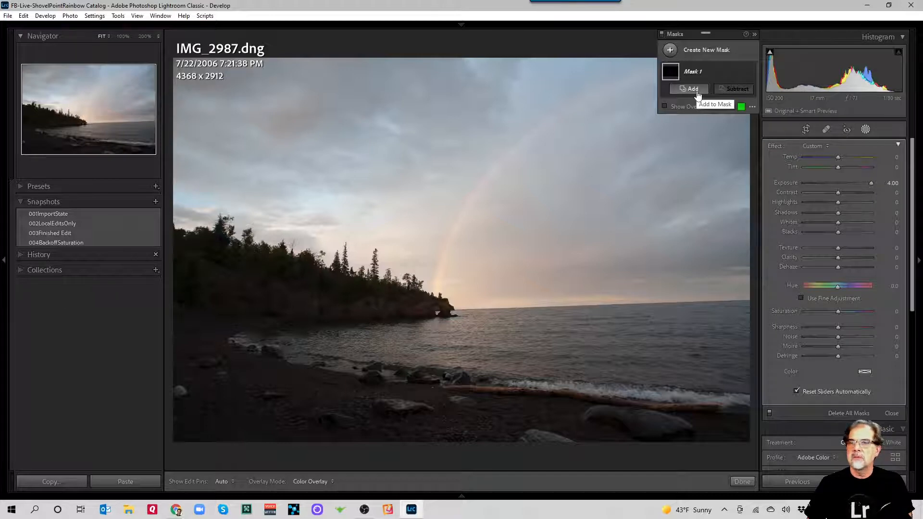
left_click(741, 72)
left_click(754, 113)
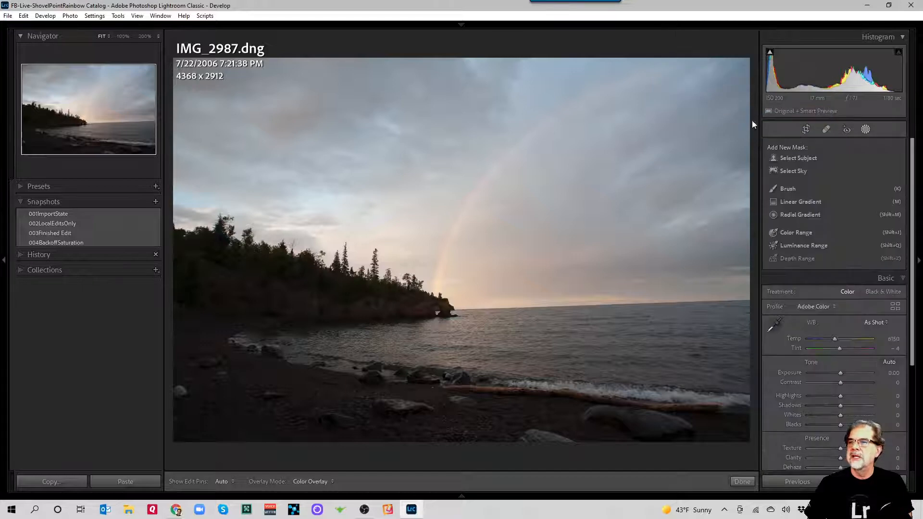
- Create a Select Sky mask, intersect it with a brush at feather 10, and paint along the horizon over the water
left_click(810, 169)
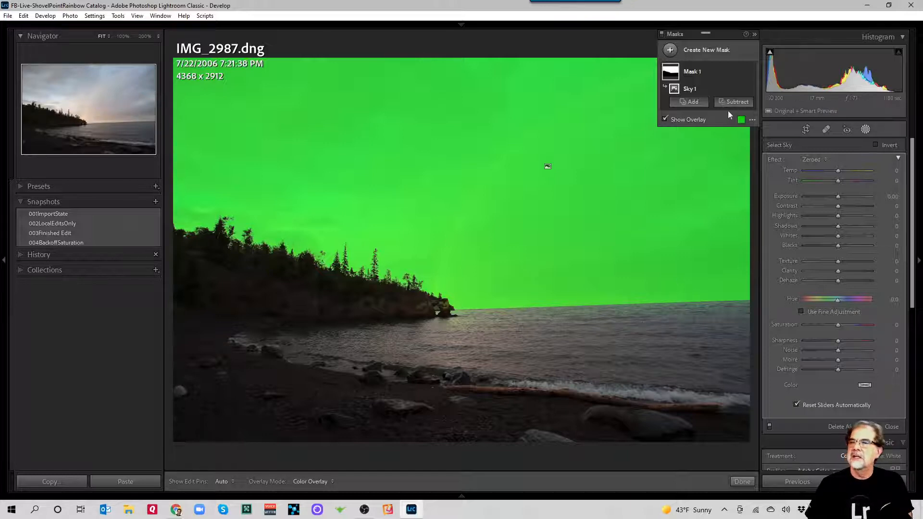
right_click(744, 89)
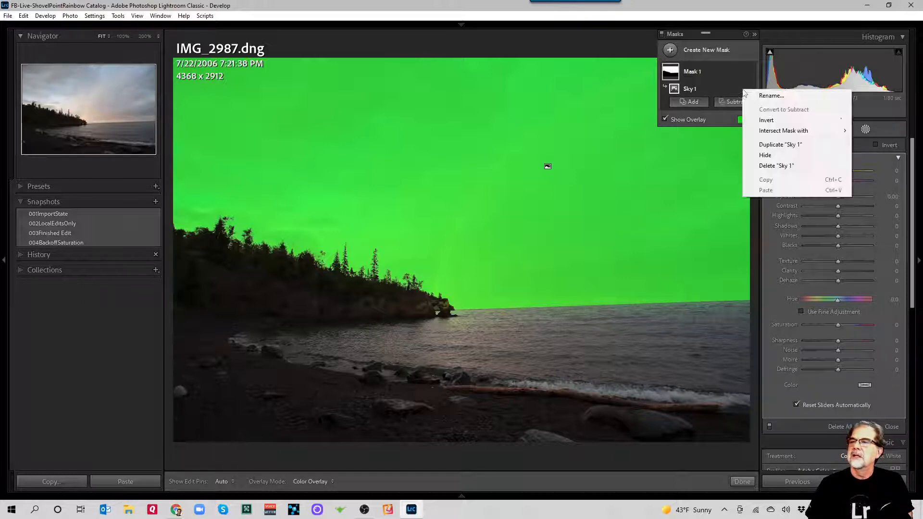
mouse_move(774, 132)
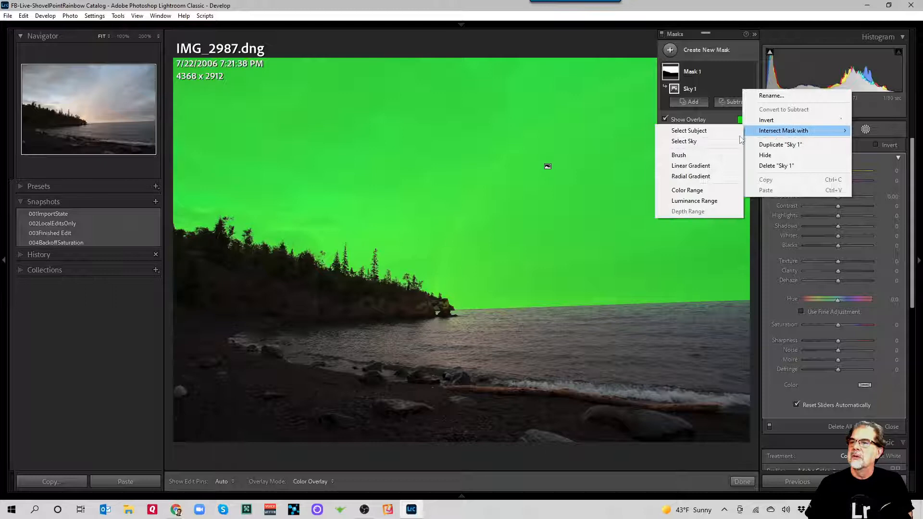
left_click(695, 156)
scroll(725, 320, "up", 1)
scroll(725, 318, "down", 8)
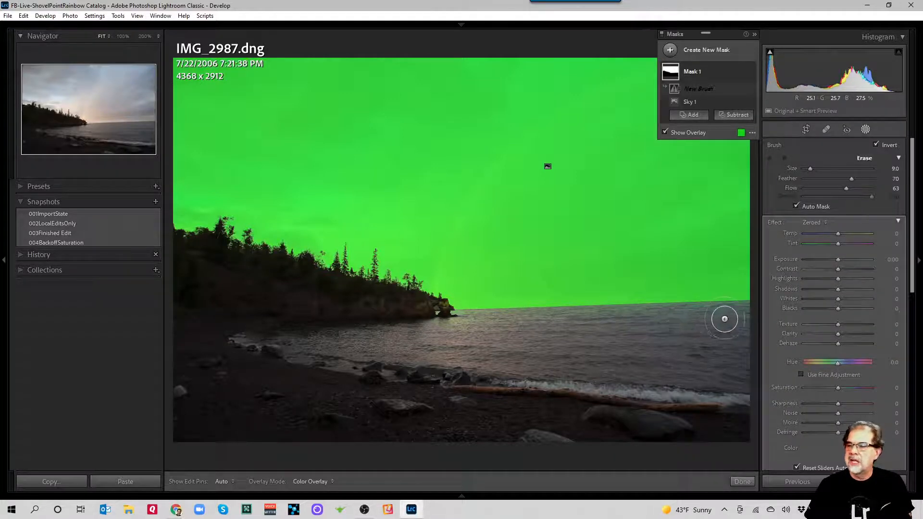
scroll(734, 317, "down", 1)
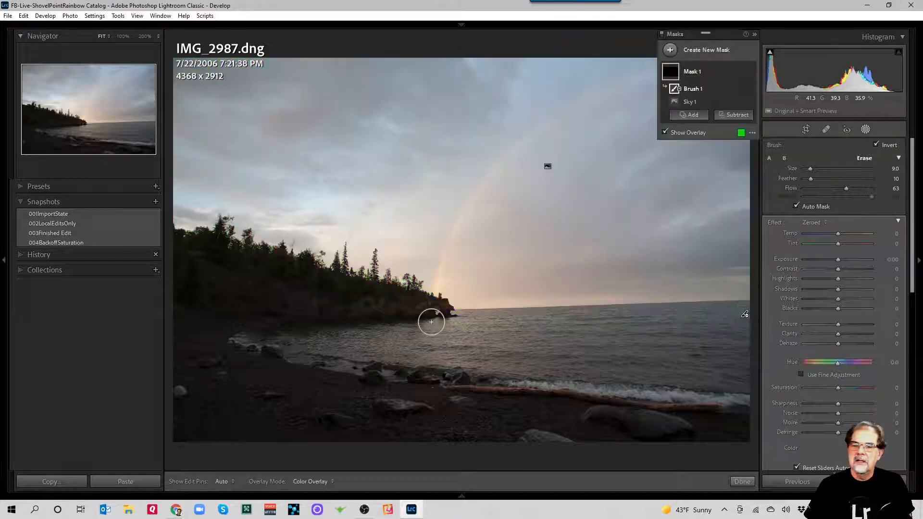
key("z")
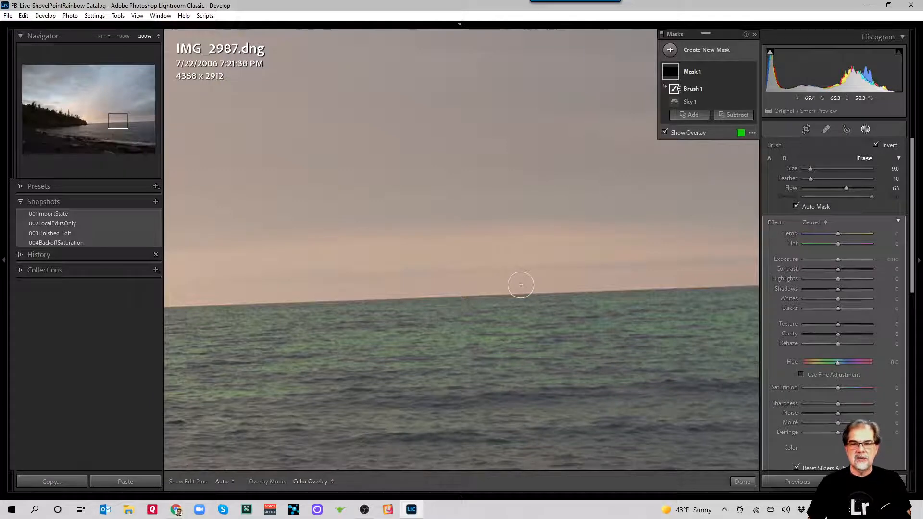
key("z")
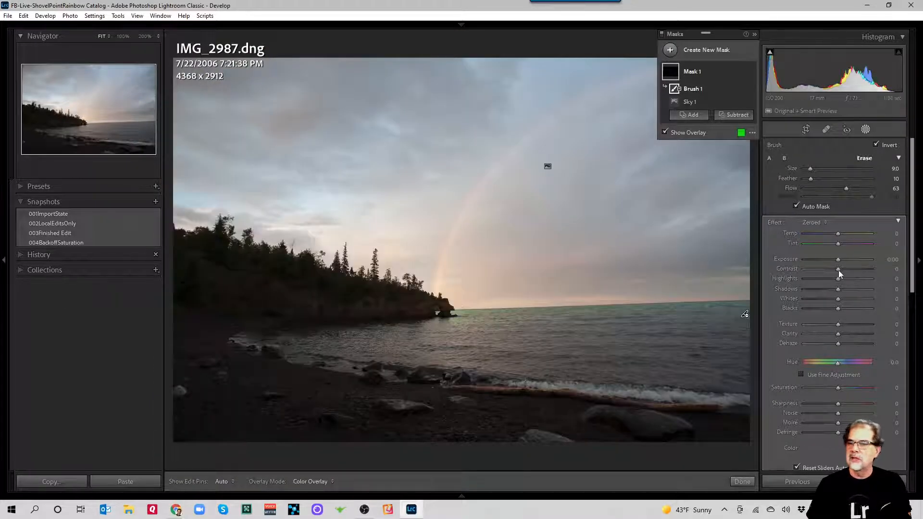
- Raise the mask's Whites to 100 and check the effect up close along the horizon
left_click_drag(838, 298, 871, 298)
left_click_drag(795, 316, 921, 300)
mouse_move(766, 301)
left_mouse_down()
mouse_move(912, 298)
mouse_move(769, 302)
left_mouse_up()
left_click(606, 336)
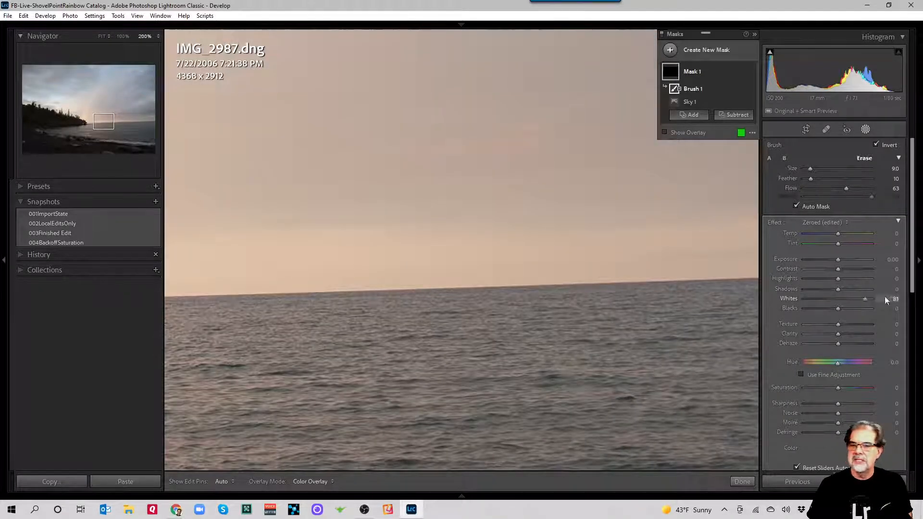
mouse_move(886, 297)
left_mouse_down()
mouse_move(915, 292)
mouse_move(758, 305)
mouse_move(882, 296)
left_mouse_up()
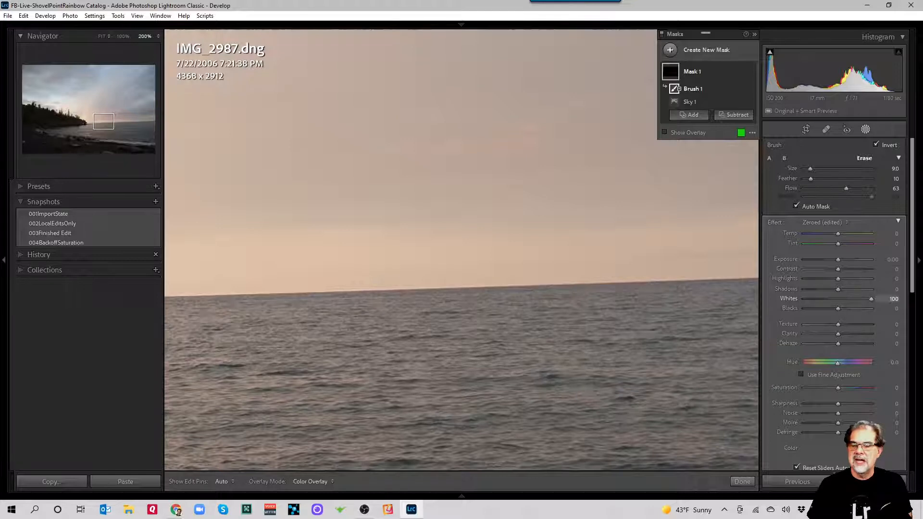
left_click(527, 311)
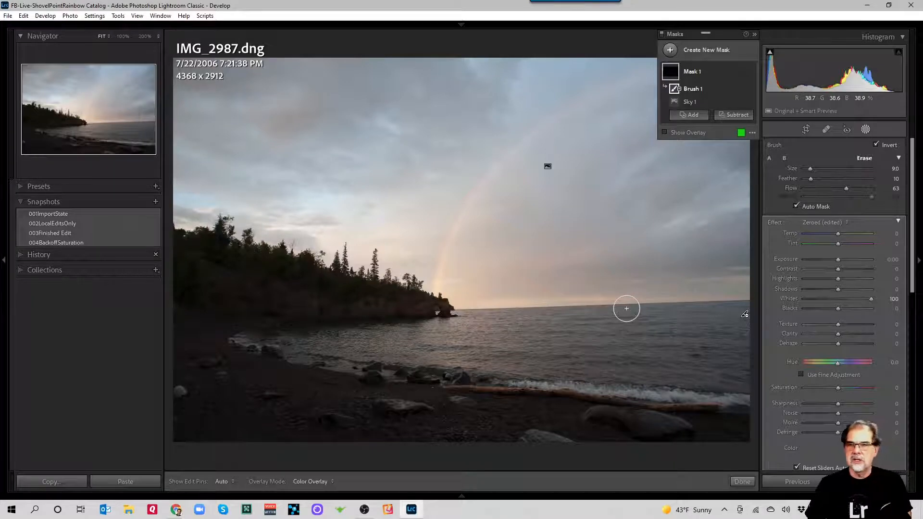
- Duplicate the Sky 1 component in Mask 1 and invert the copy
left_click(693, 103)
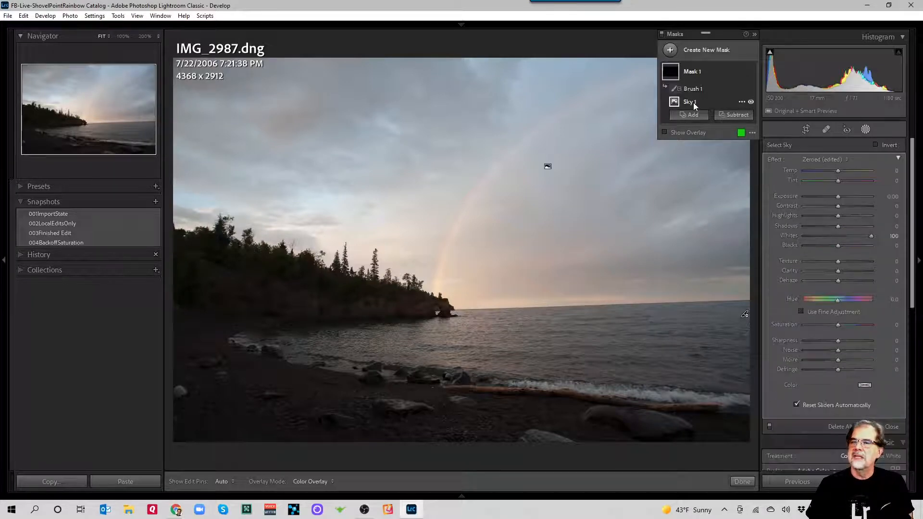
right_click(693, 102)
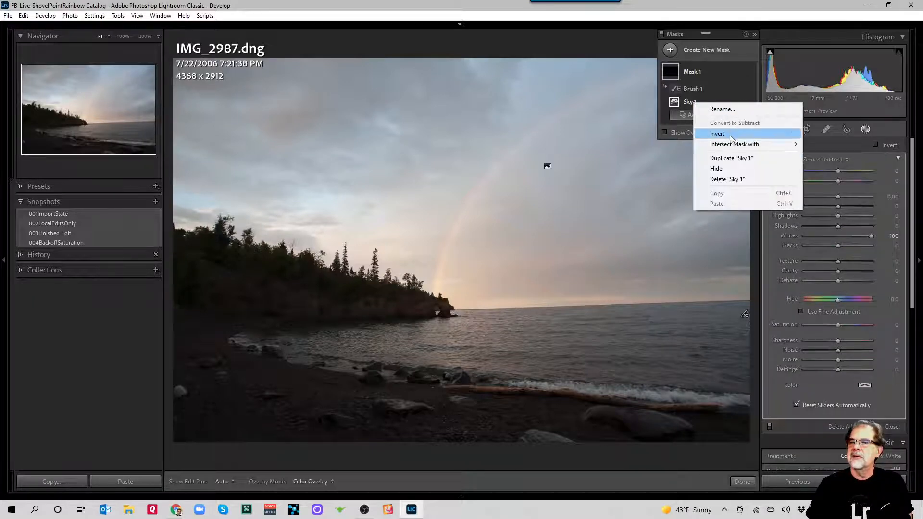
left_click(732, 157)
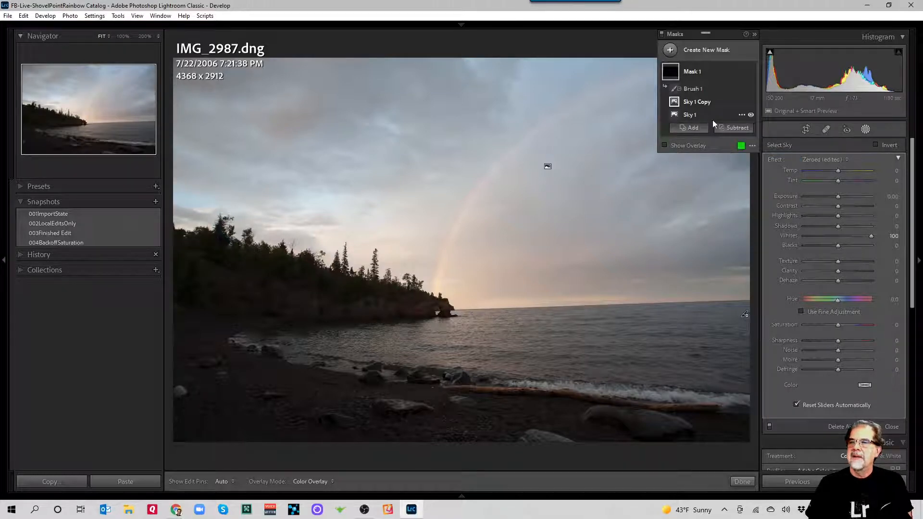
right_click(706, 106)
left_click(724, 129)
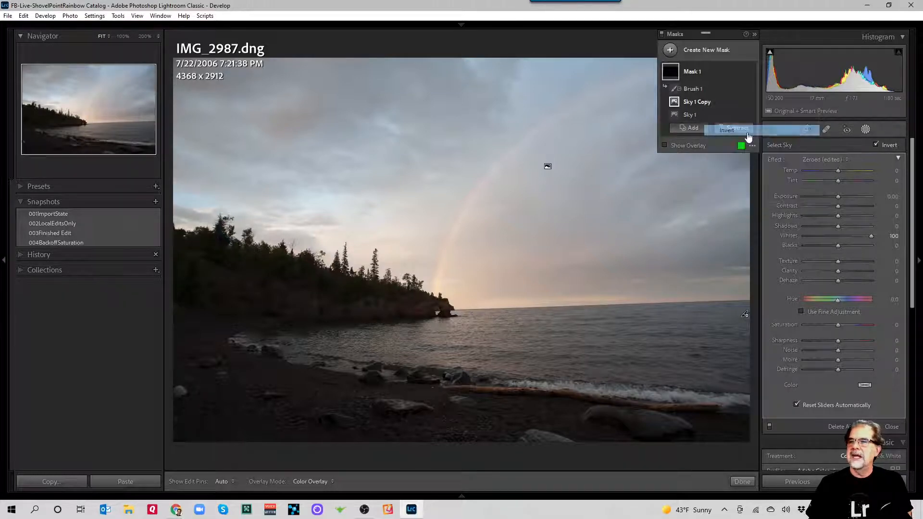
mouse_move(674, 108)
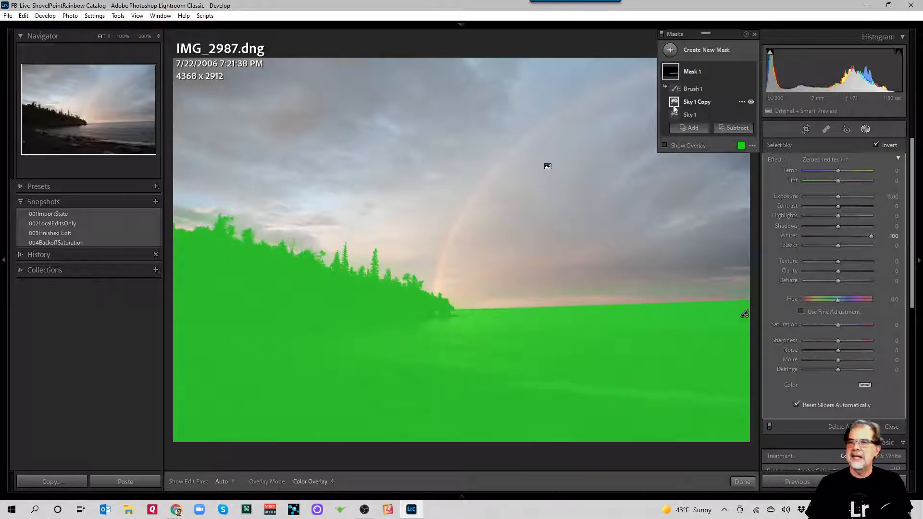
- Intersect the mask with a luminance range sampled from the dark wooded cliff
left_click(742, 101)
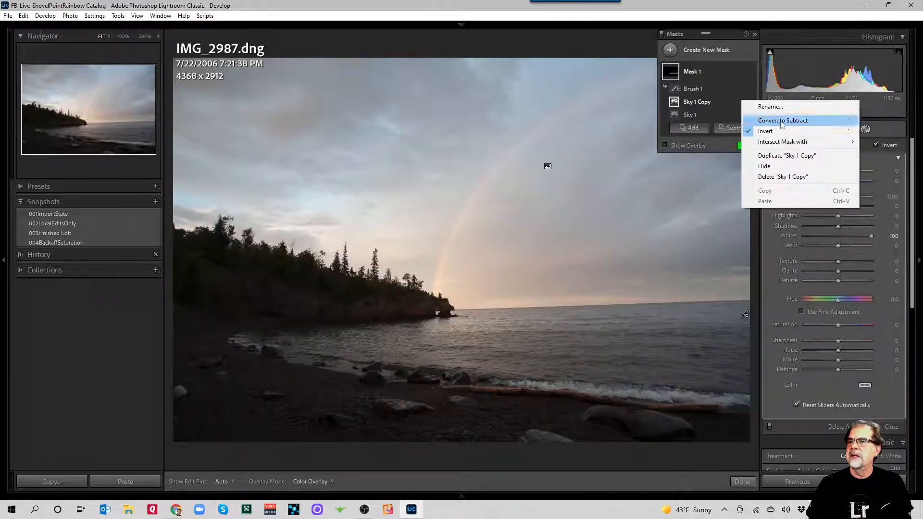
mouse_move(788, 143)
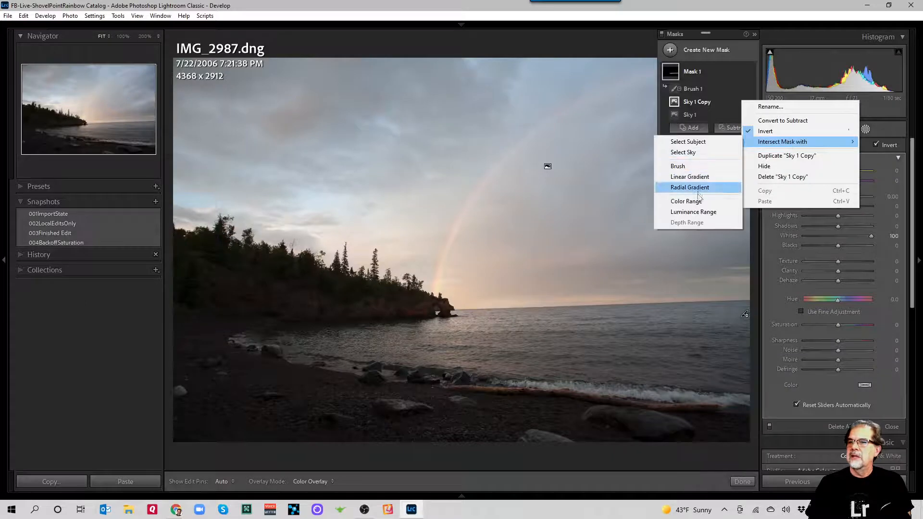
left_click(700, 214)
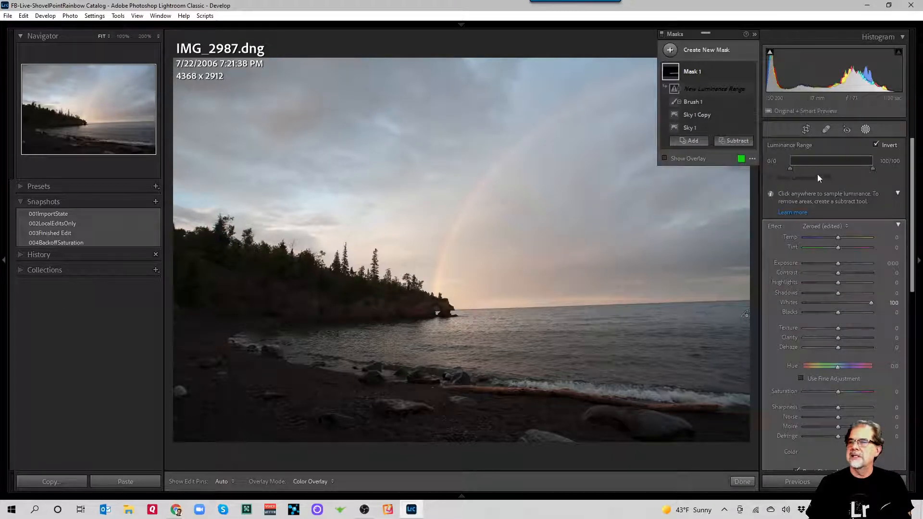
left_click(204, 286)
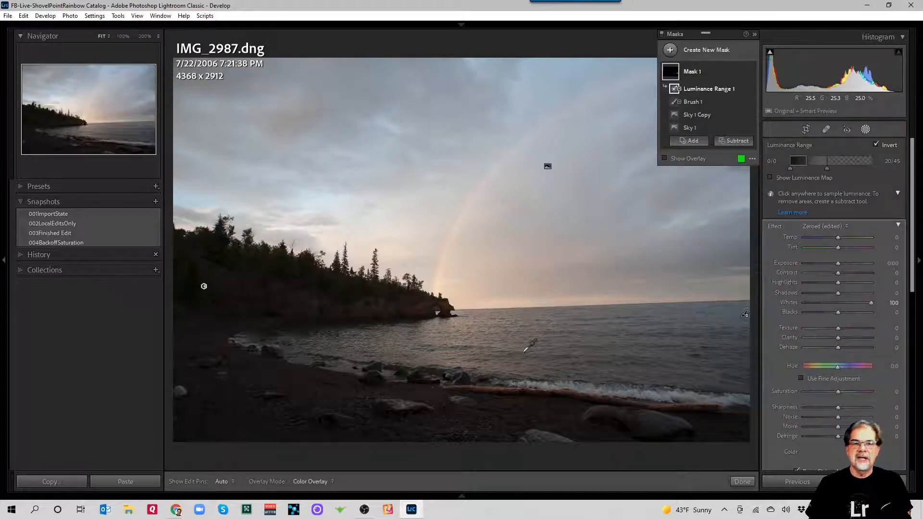
- Set the mask's Exposure to -2.10, Temp to -100, Blacks to -100, Shadows to -88 and Dehaze to -100
left_click_drag(838, 263, 821, 285)
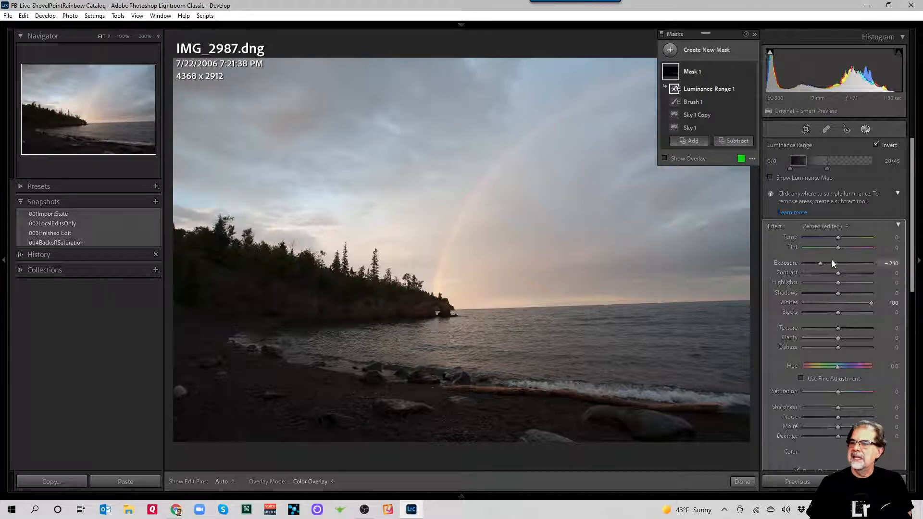
left_click_drag(838, 237, 786, 239)
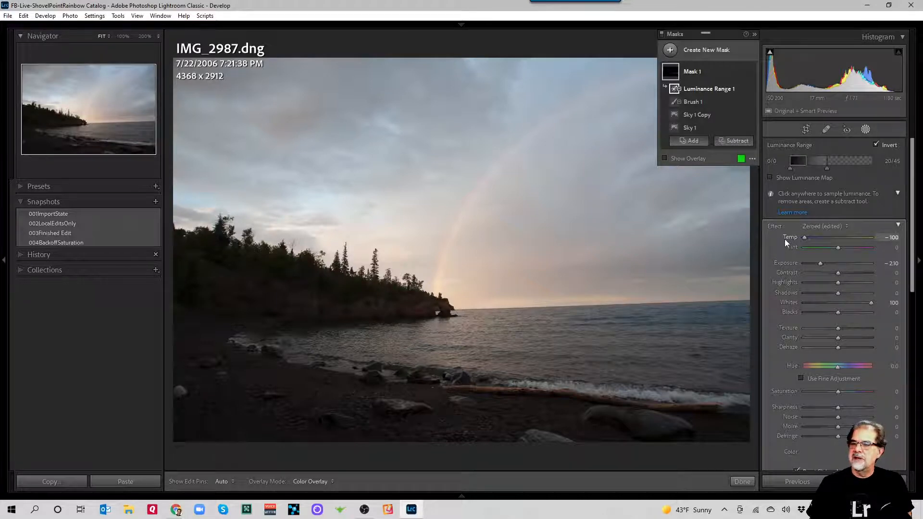
left_click_drag(836, 313, 793, 312)
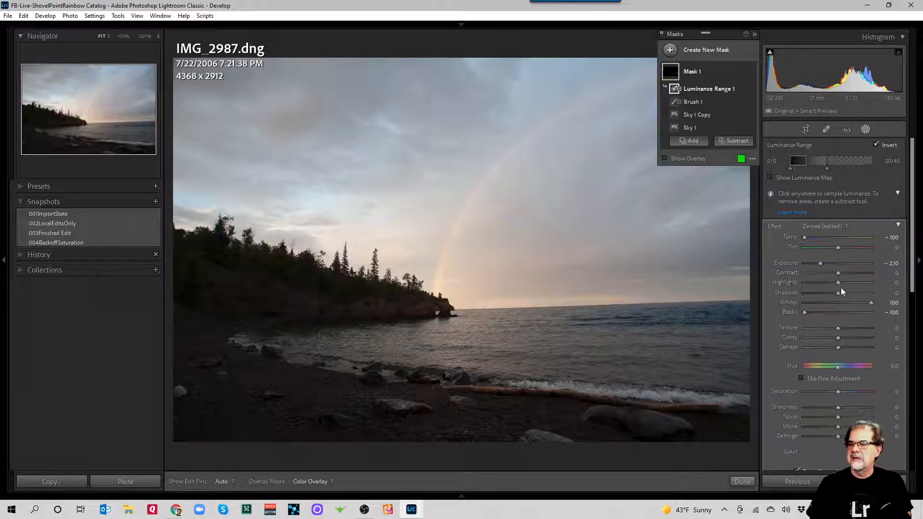
left_click_drag(837, 294, 808, 294)
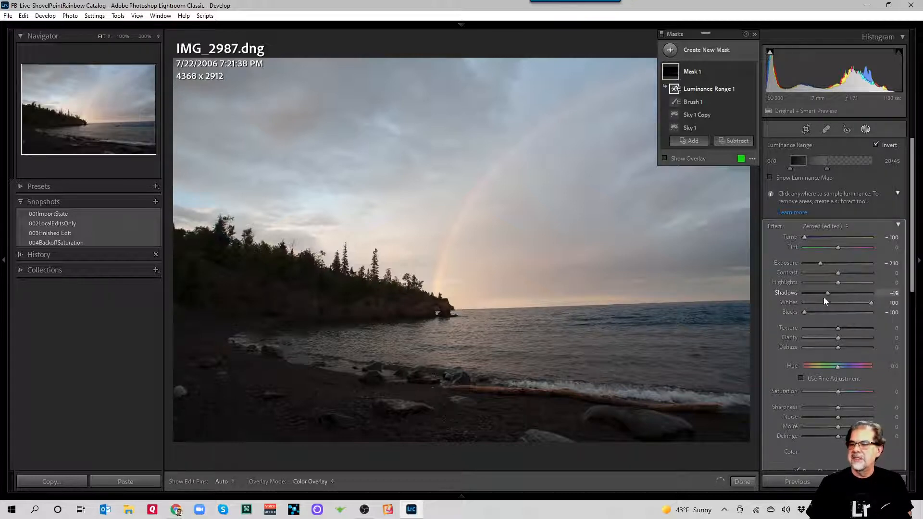
left_click_drag(838, 347, 778, 349)
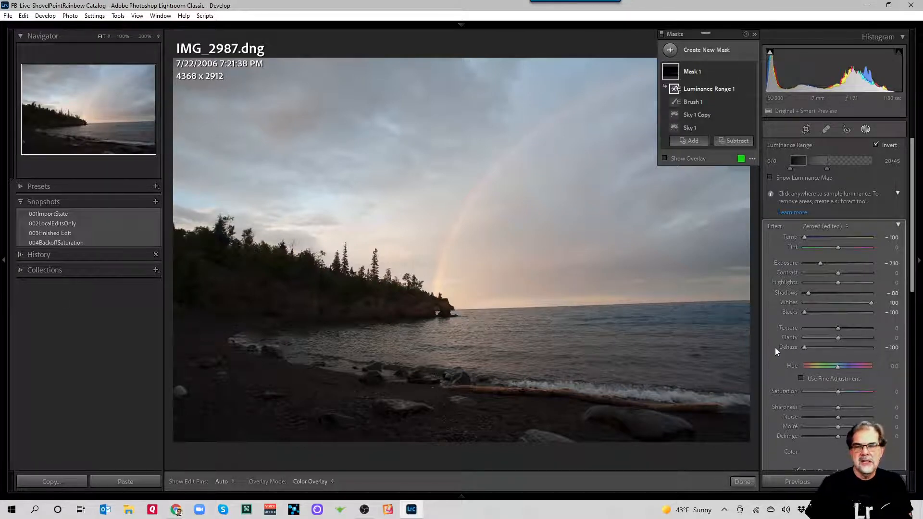
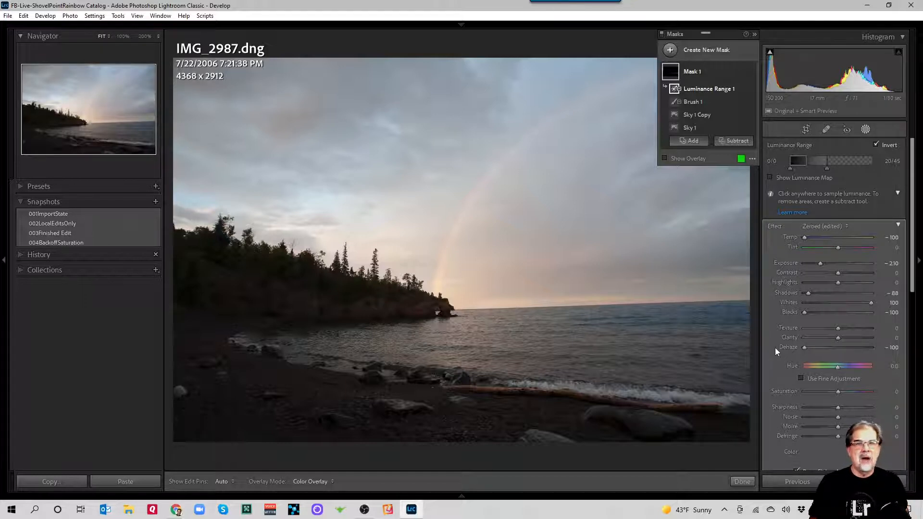
- Apply the 003Finished Edit snapshot and inspect the settings of its Sky and Land masks
left_click(68, 232)
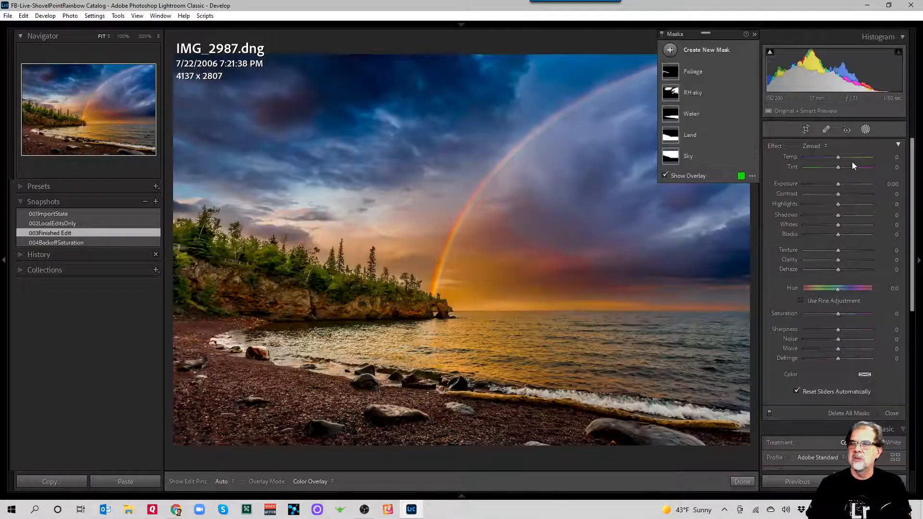
left_click(686, 156)
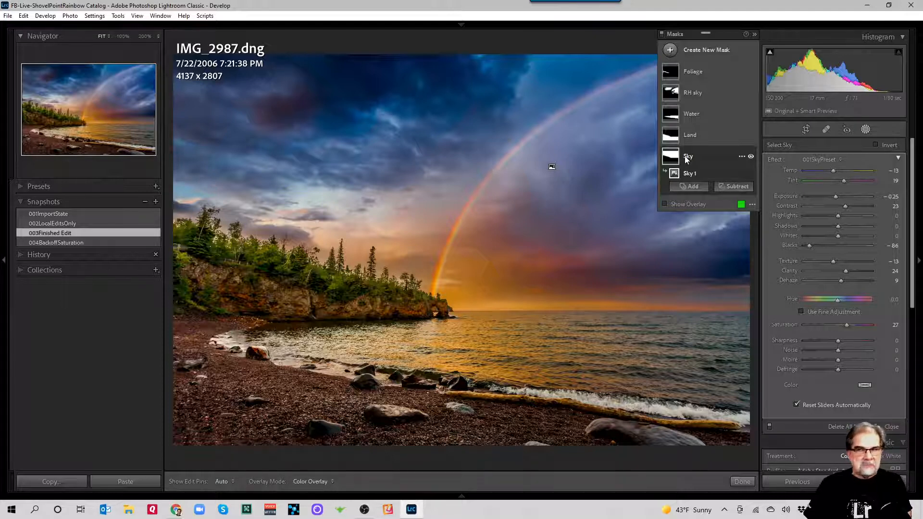
left_click(700, 133)
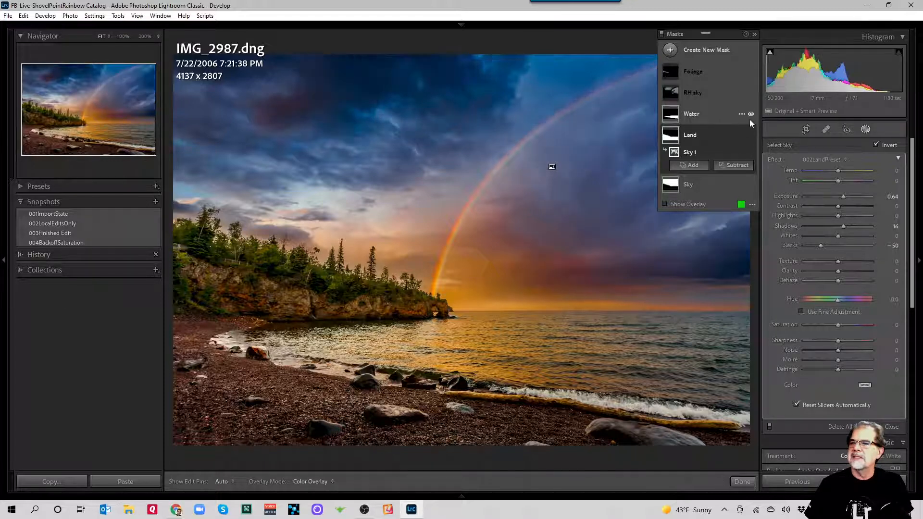
- Compare the Water, RH sky and Foliage masks' effects by switching their visibility, and close the masking tool
left_click(751, 114)
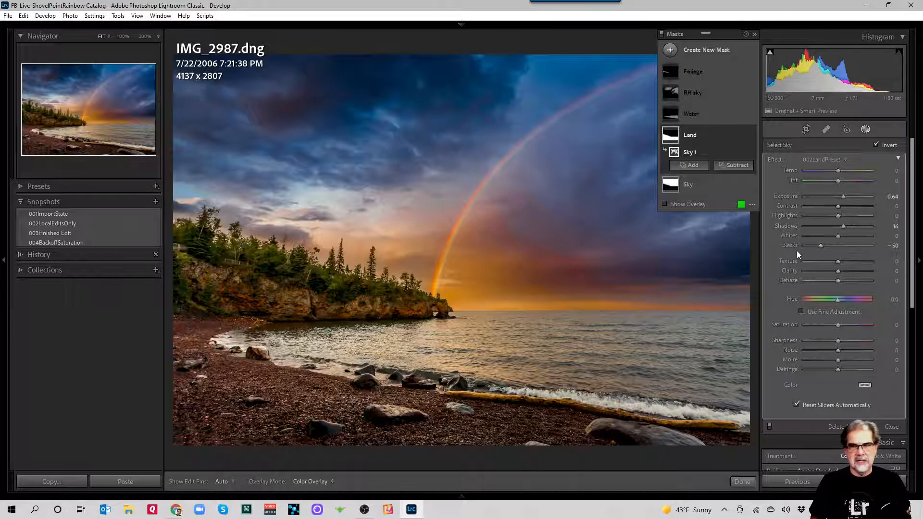
mouse_move(710, 180)
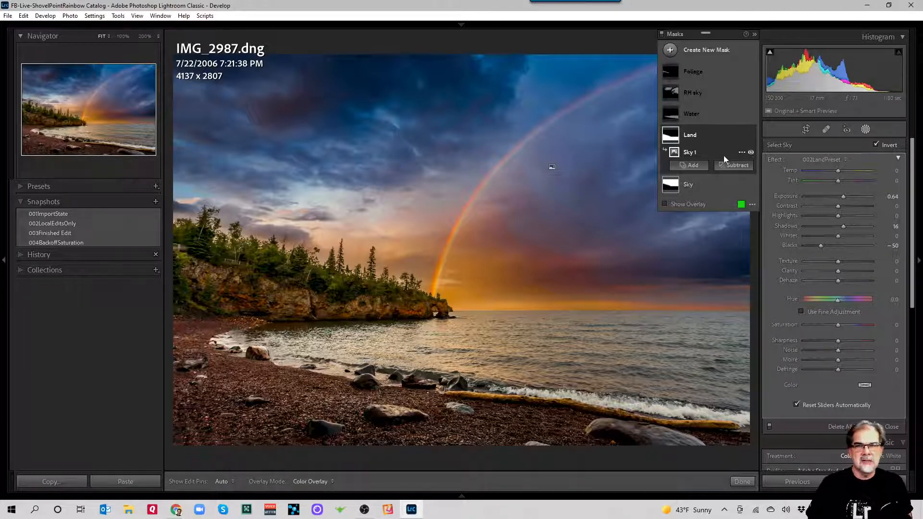
left_click(753, 115)
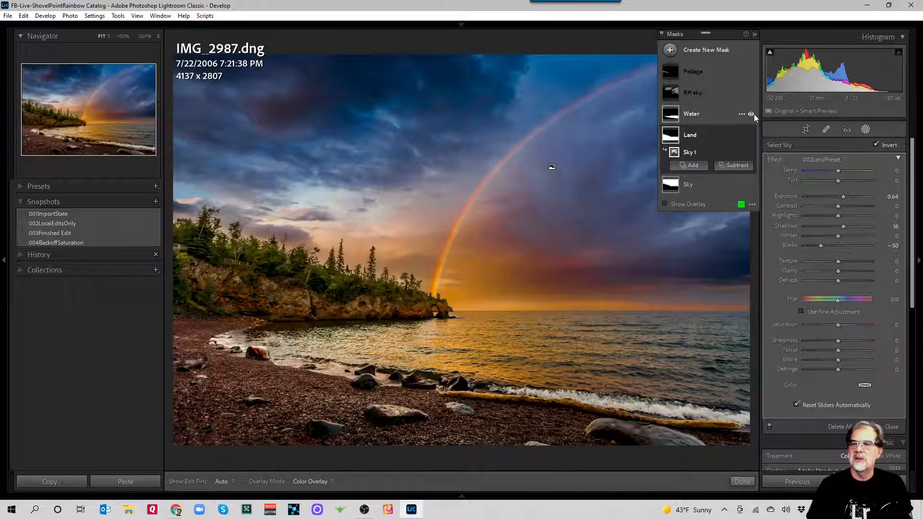
left_click(752, 93)
left_click(753, 92)
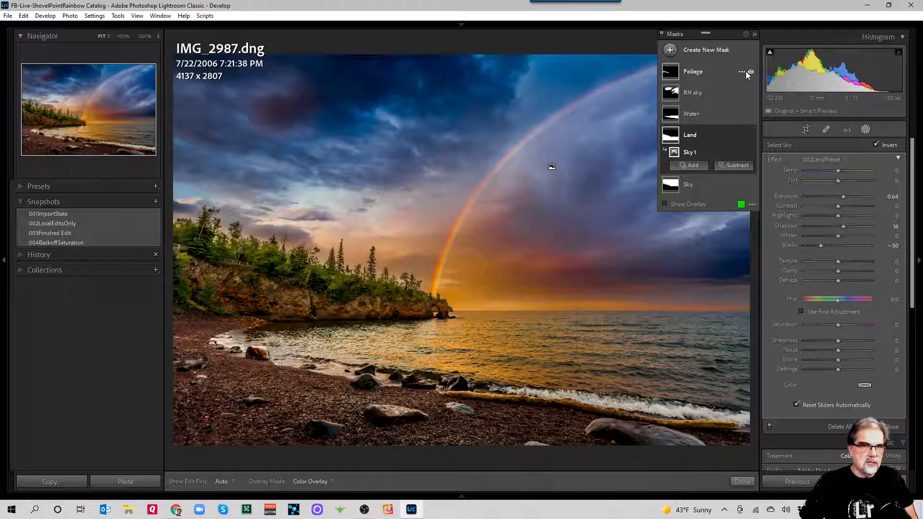
left_click_drag(704, 34, 710, 48)
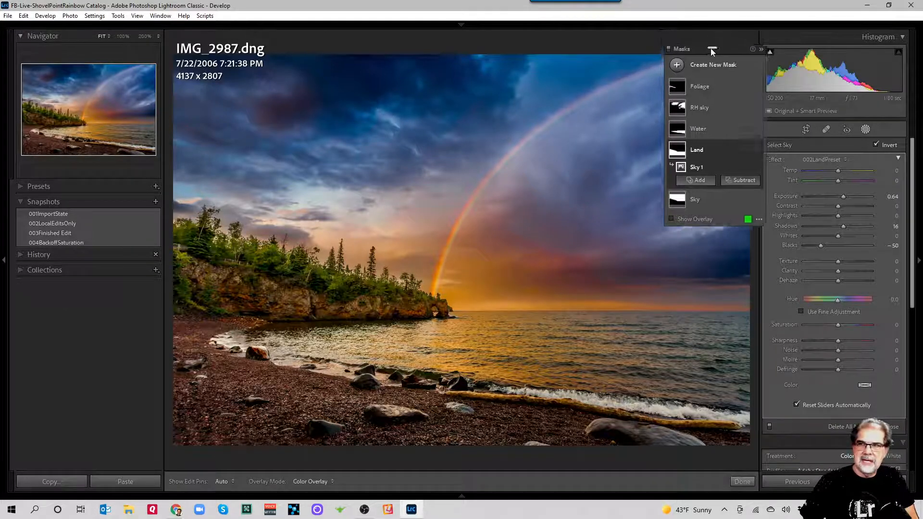
left_click(867, 128)
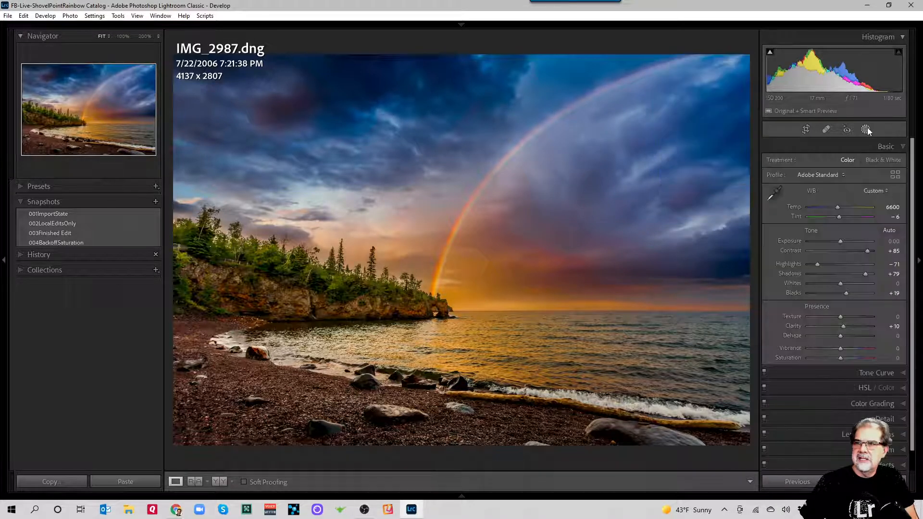